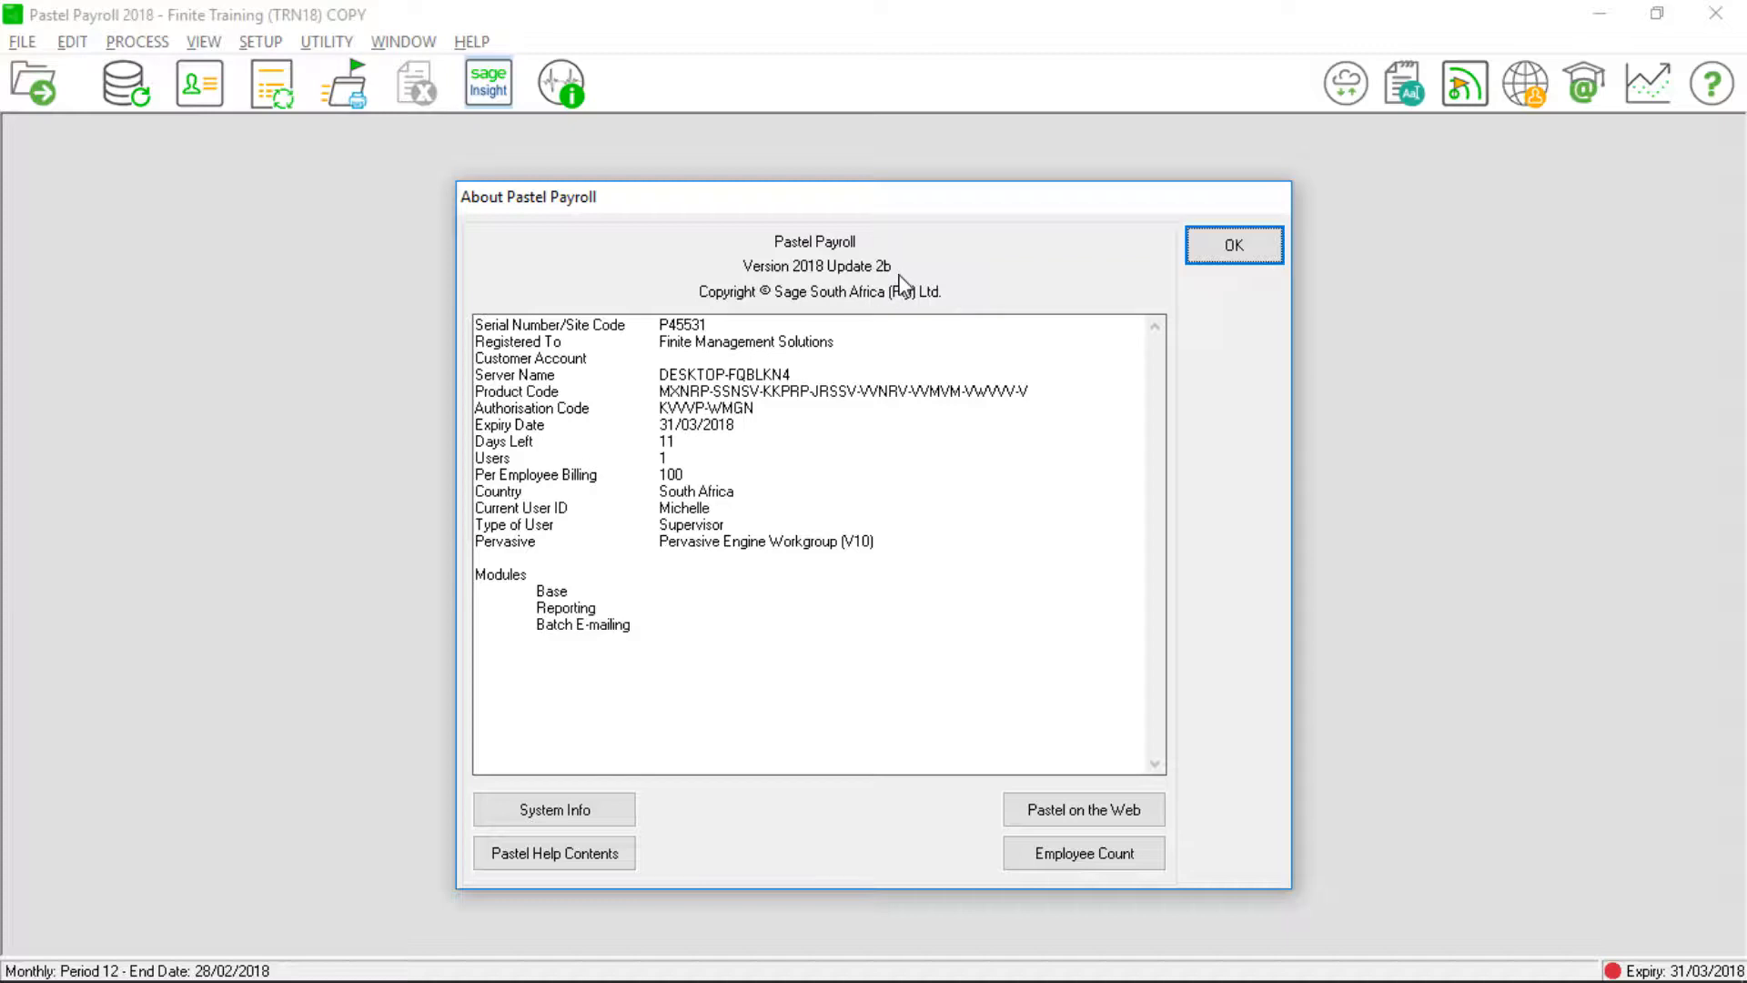
# Close the About window showing version 2018 Update 2b.
pyautogui.press('Return')
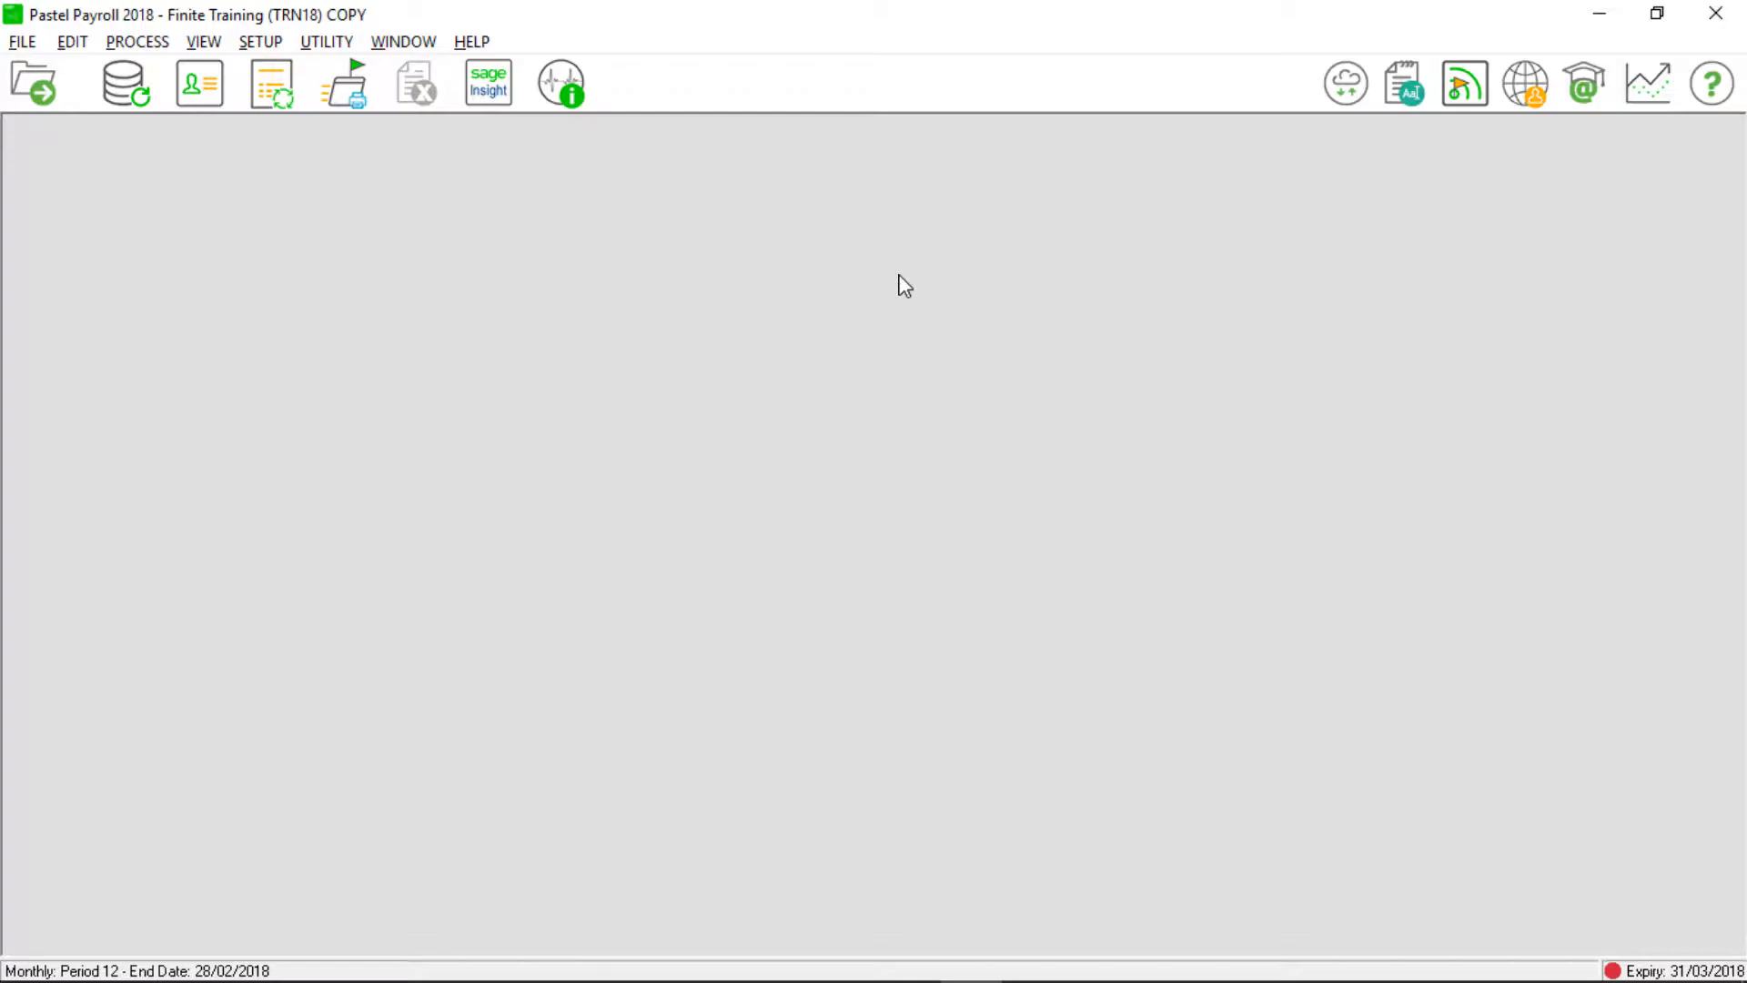
# Download the full Pastel Payroll & HR 2019 Update 1a install from the Sage downloads page.
pyautogui.hotkey('alt', 'Tab')
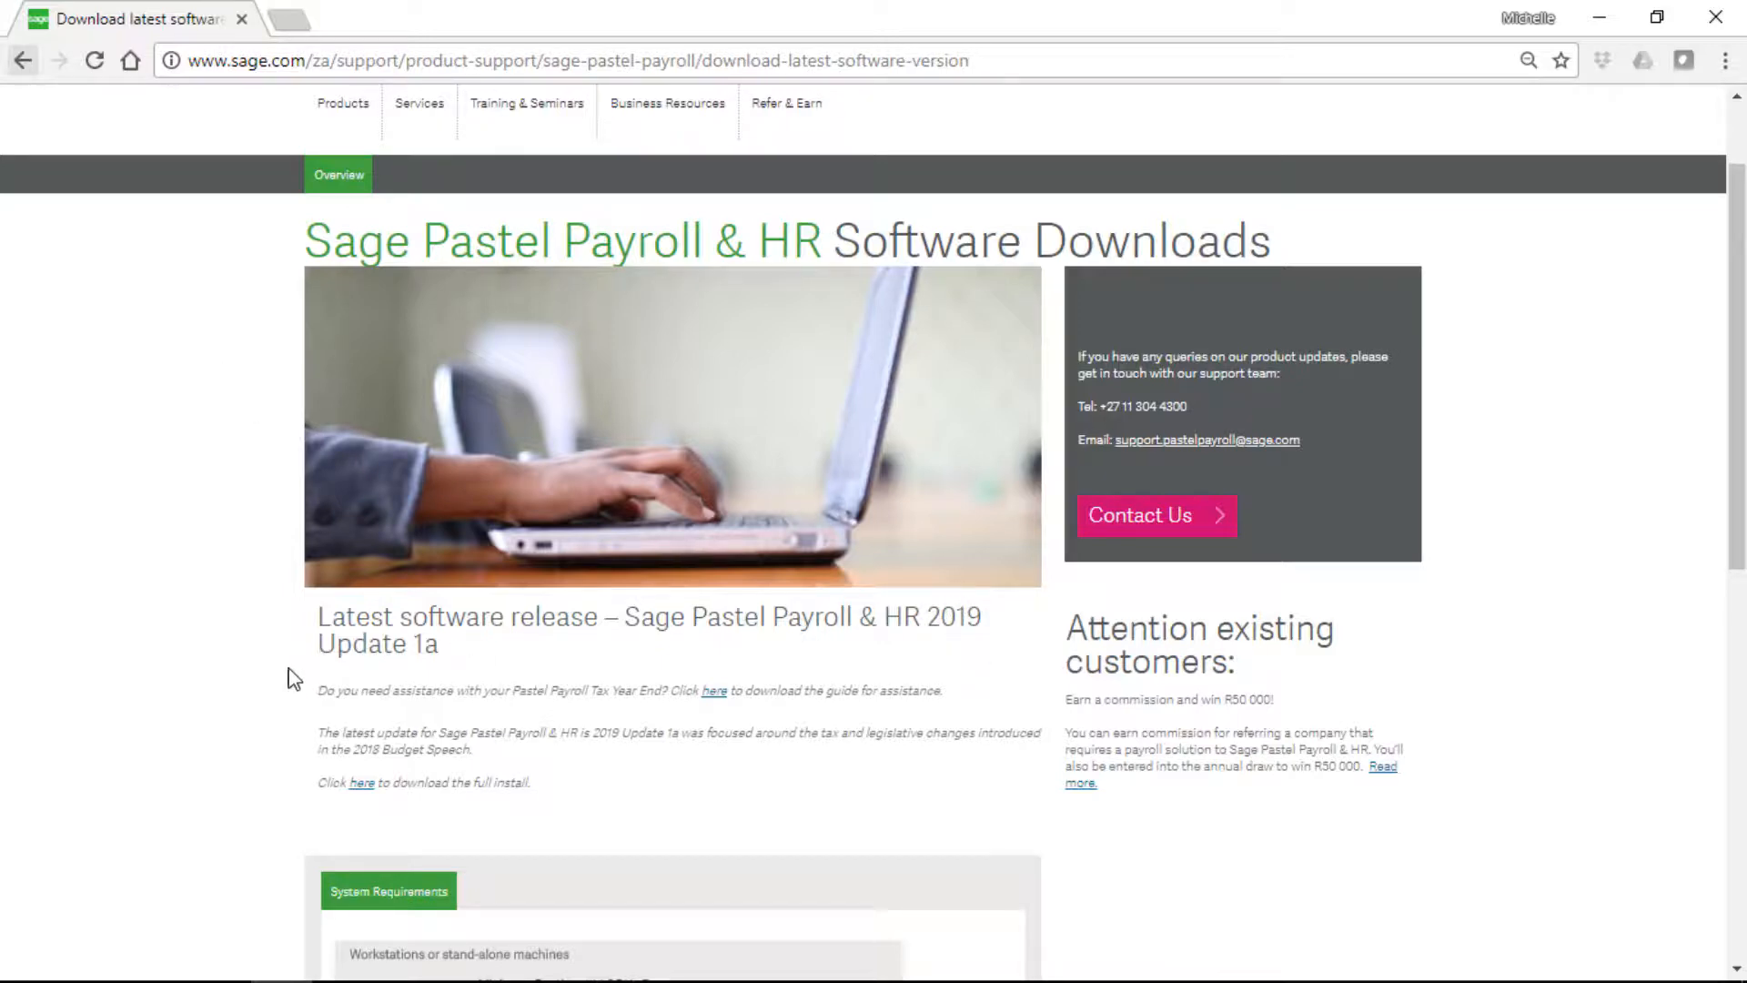
pyautogui.click(362, 785)
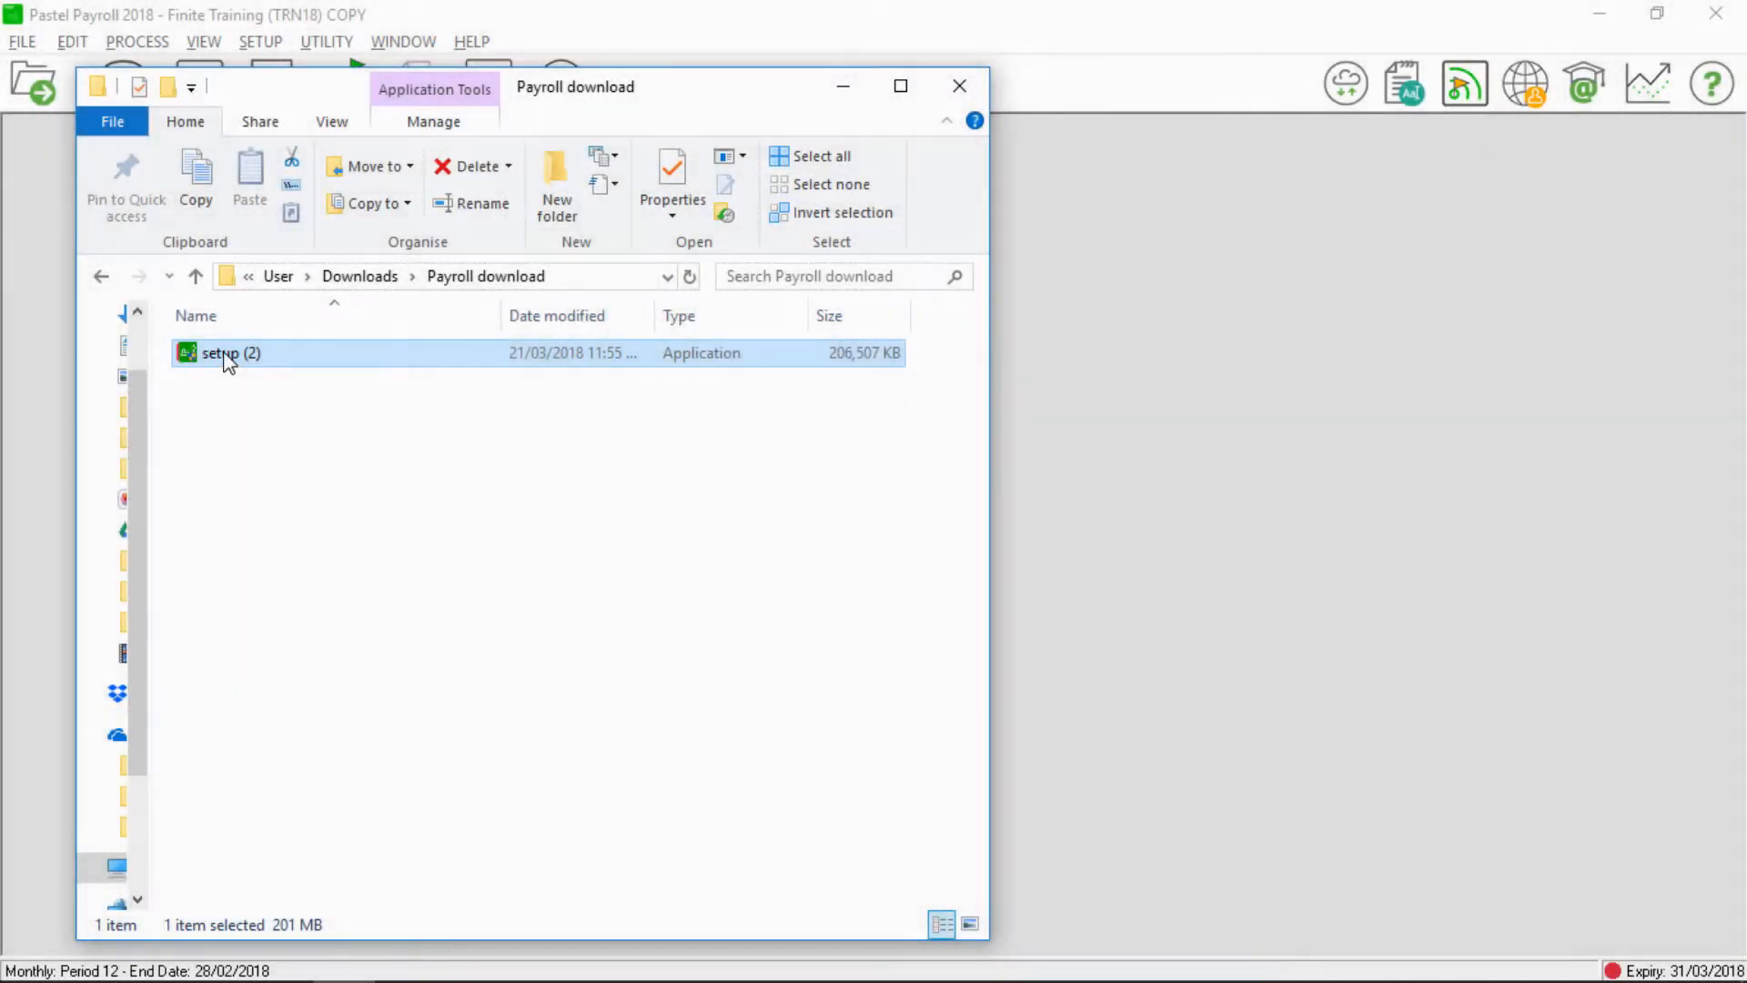
# Launch the setup (2) installer from the Payroll download folder.
pyautogui.doubleClick(229, 355)
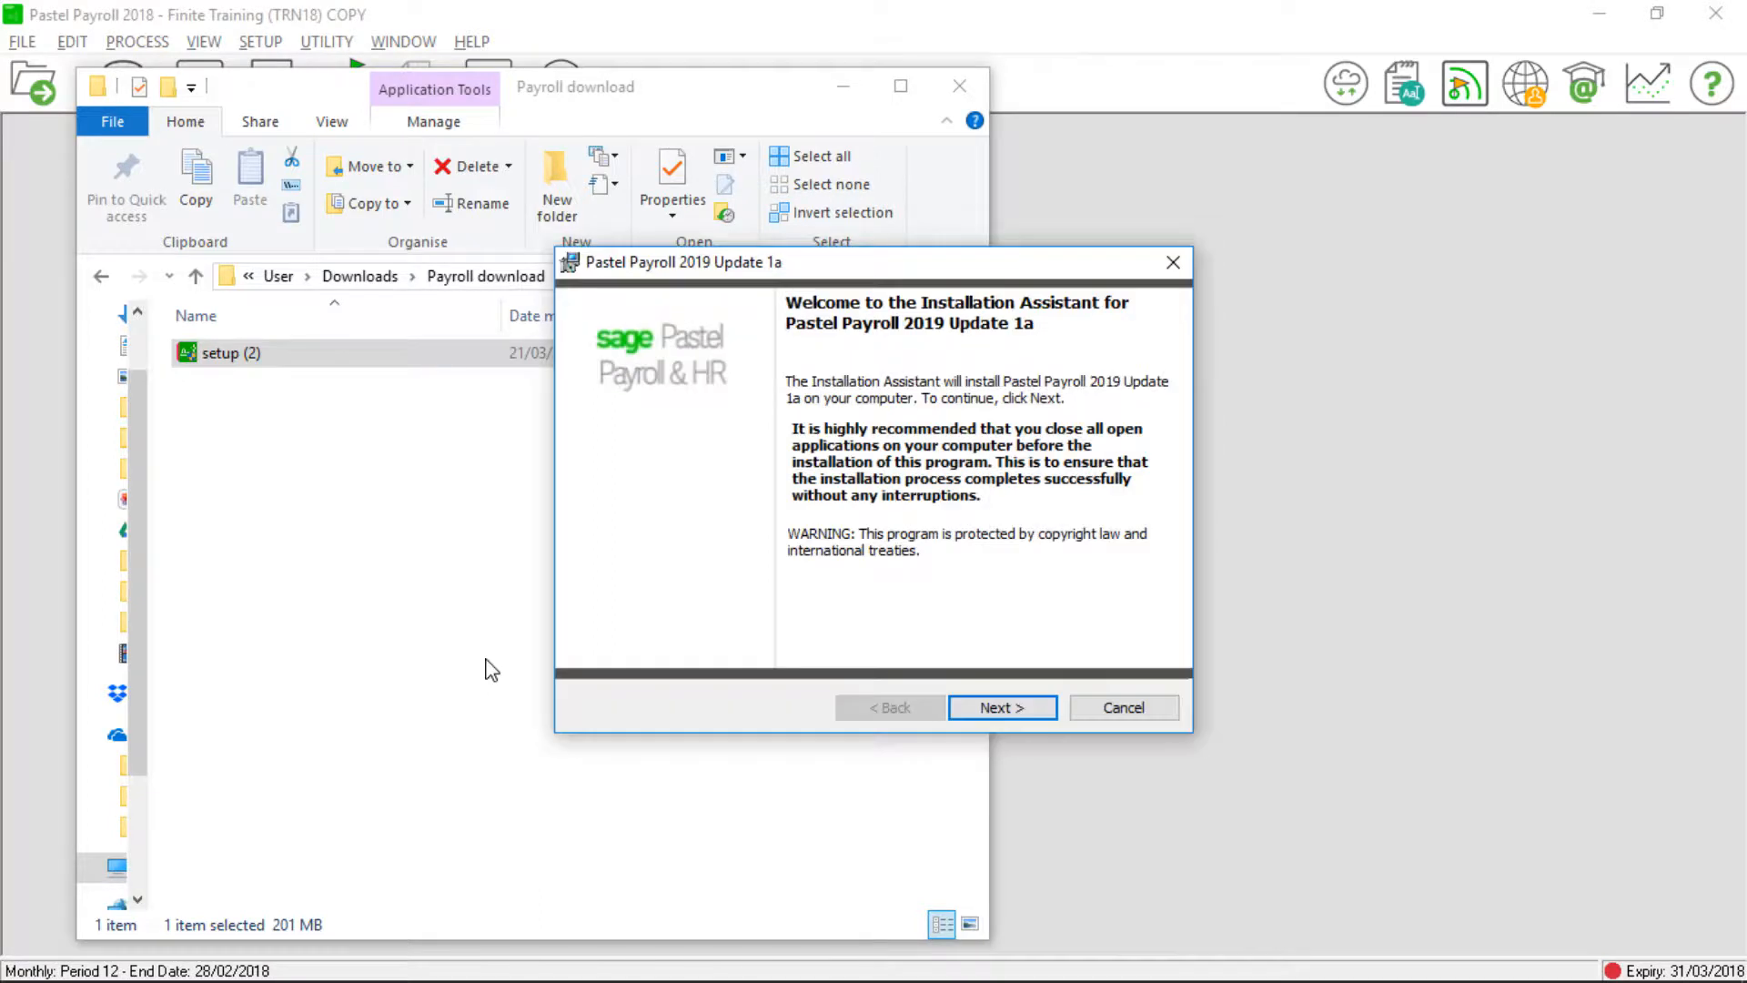
# Install Update 1a to C:\Payroll\ with South Africa tax tables, accepting the licence terms.
pyautogui.click(998, 707)
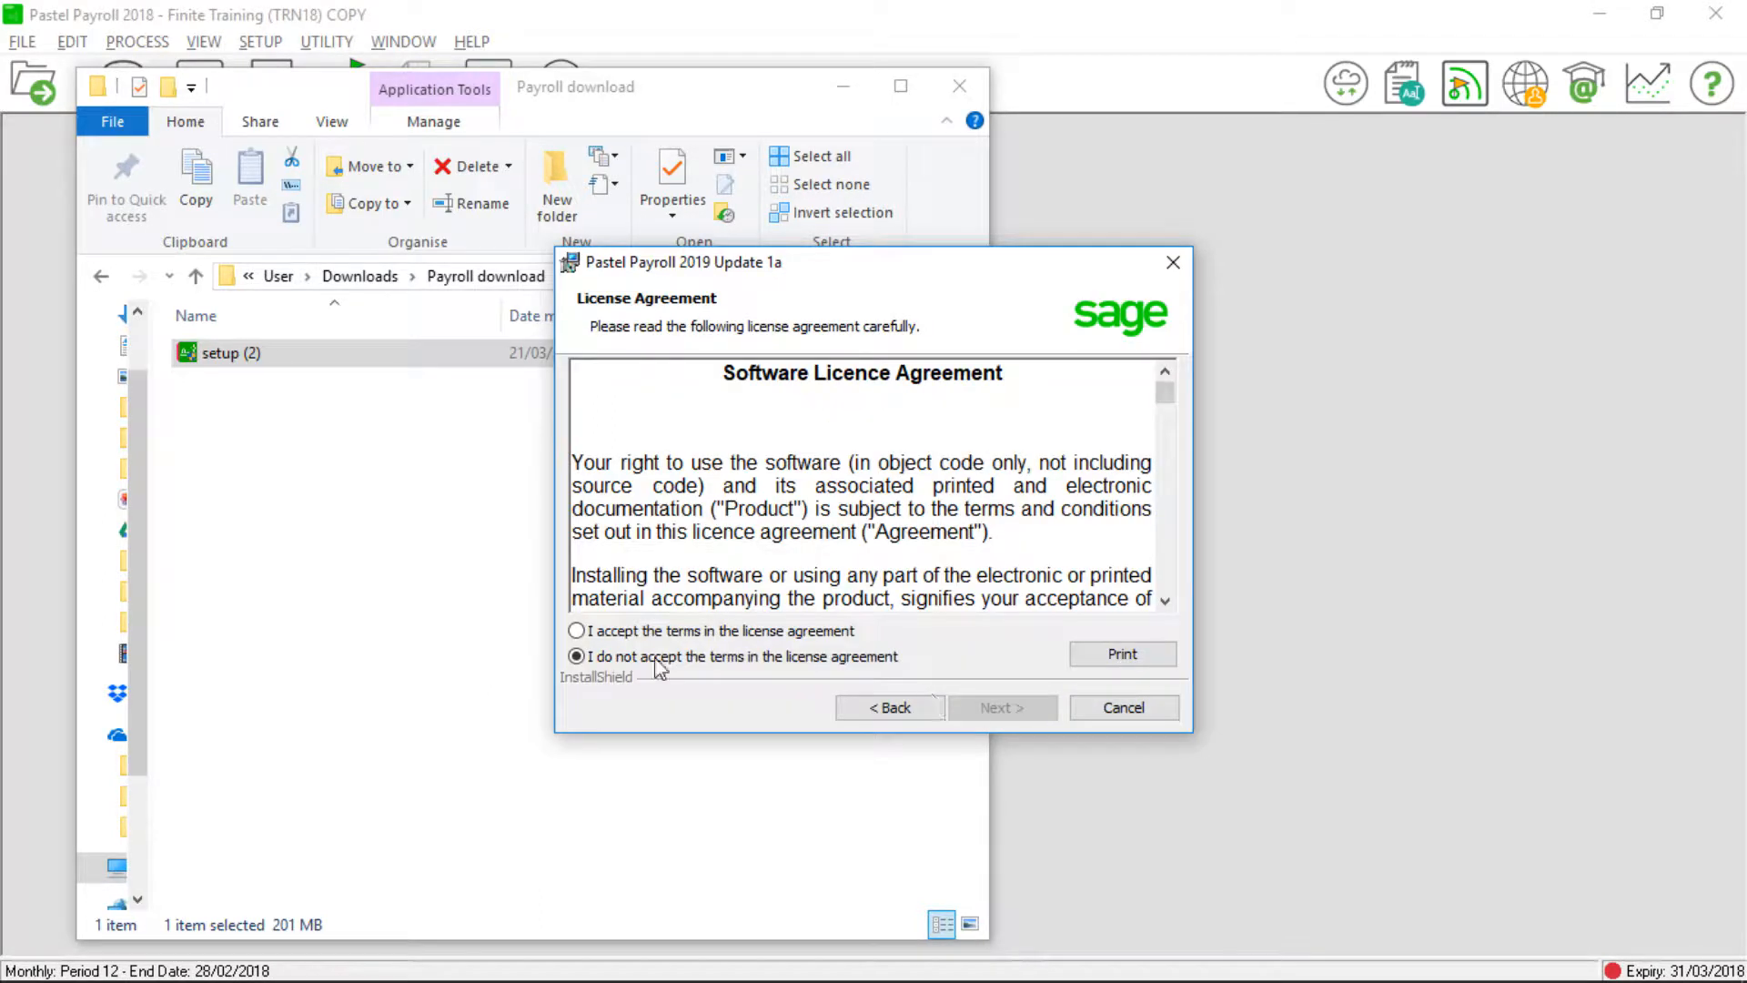
pyautogui.click(577, 630)
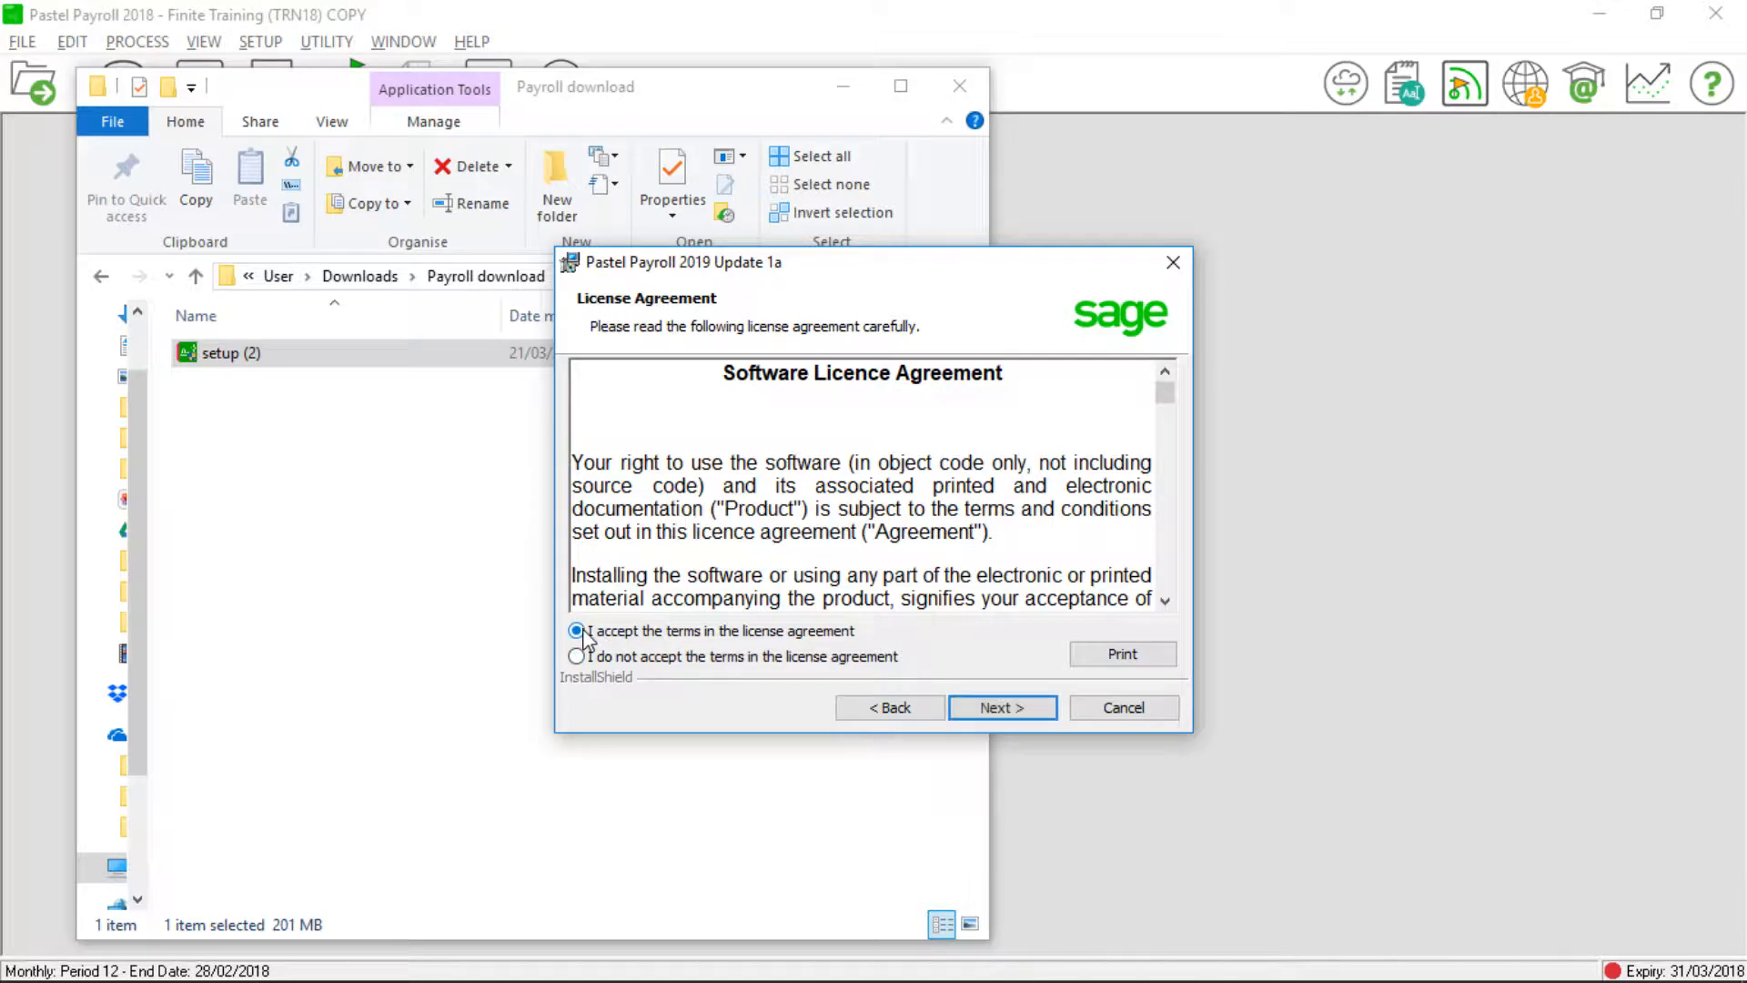
pyautogui.click(996, 710)
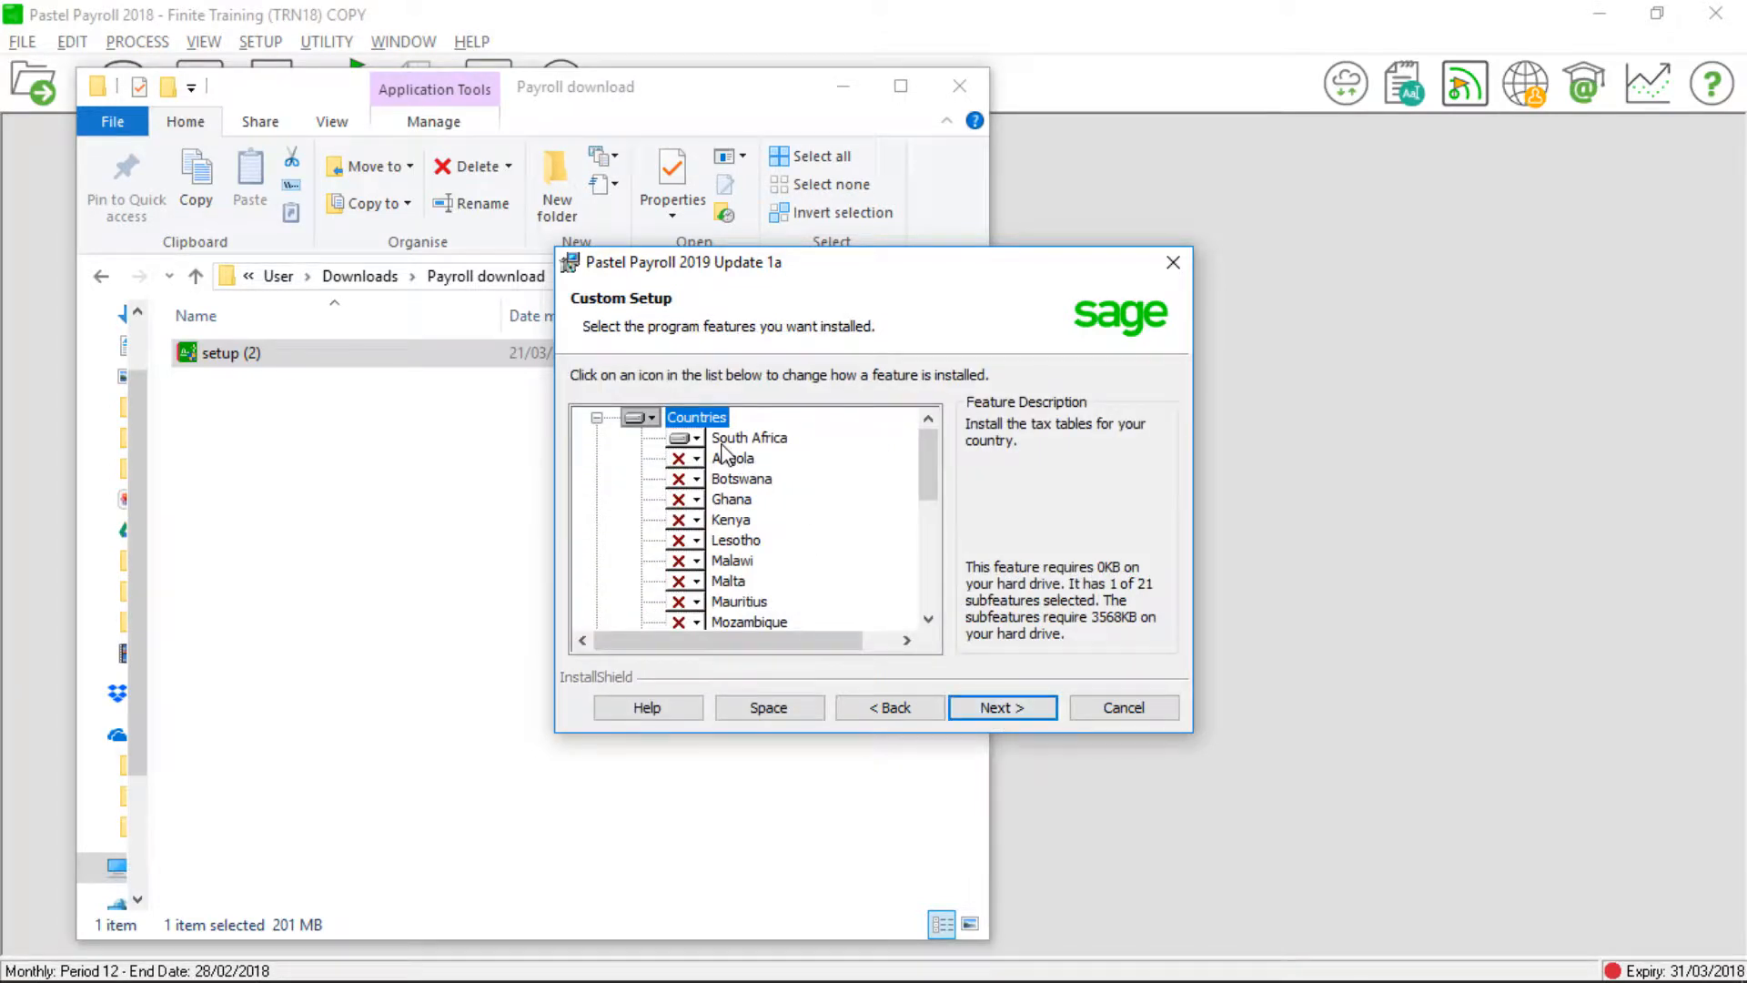
pyautogui.click(987, 706)
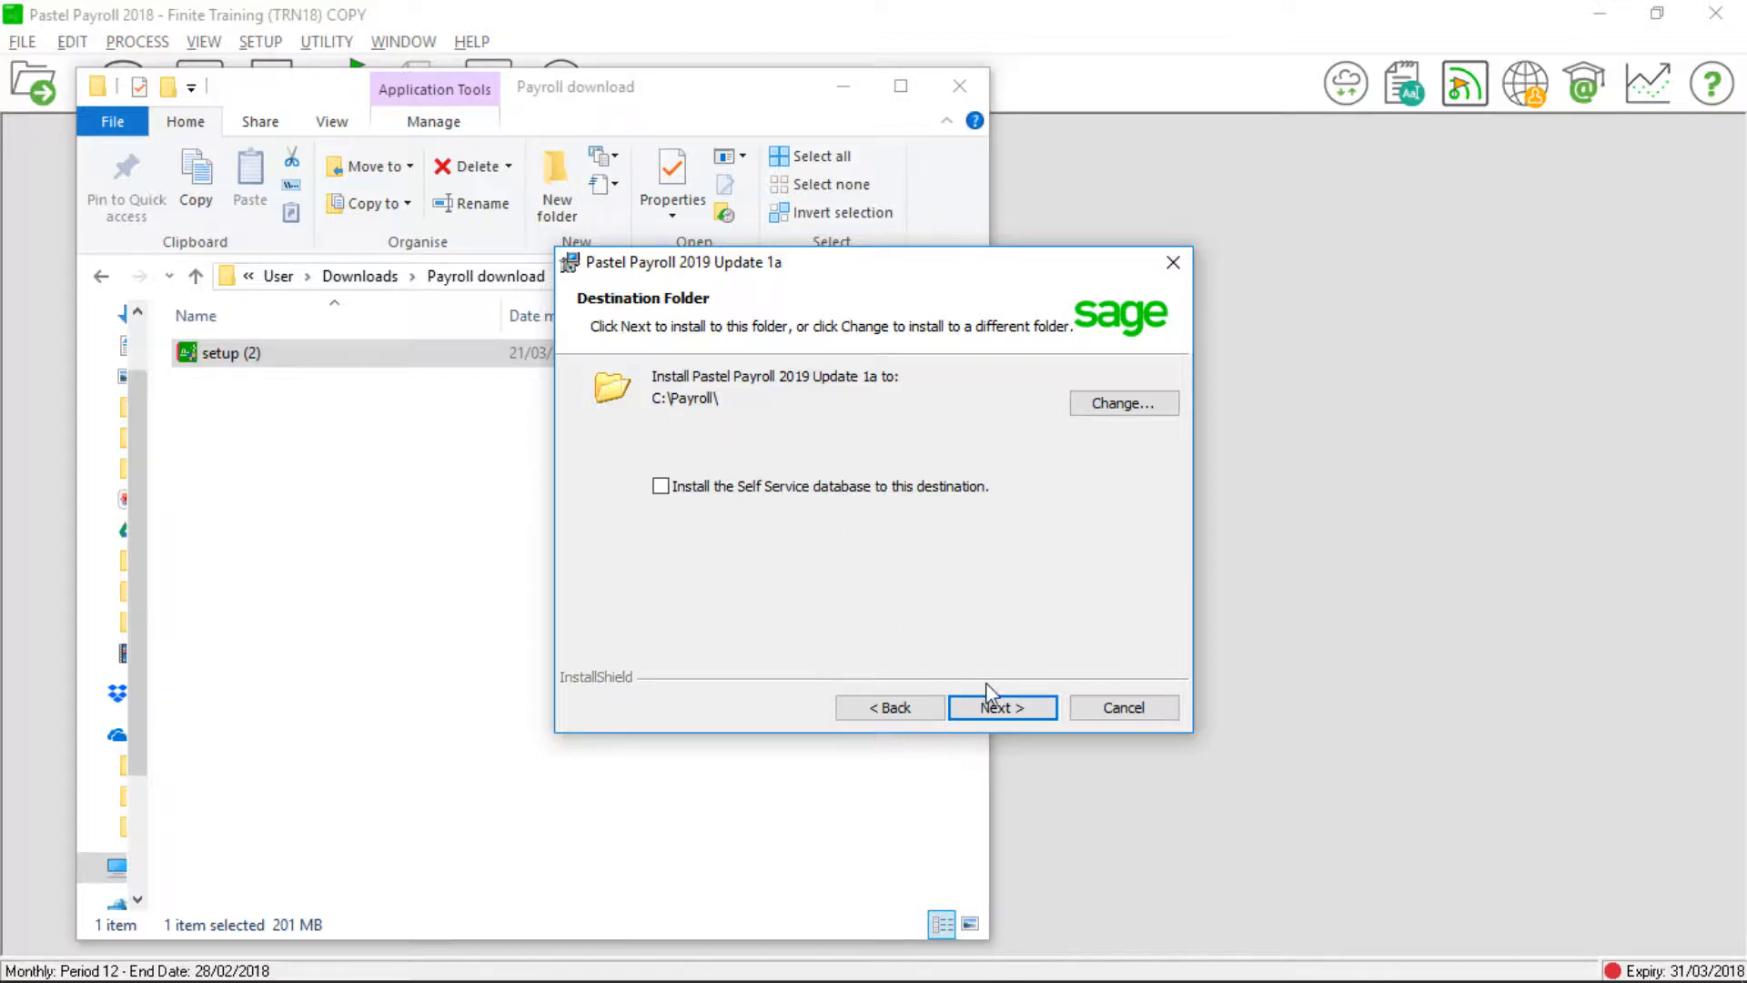
pyautogui.click(998, 710)
pyautogui.click(1002, 710)
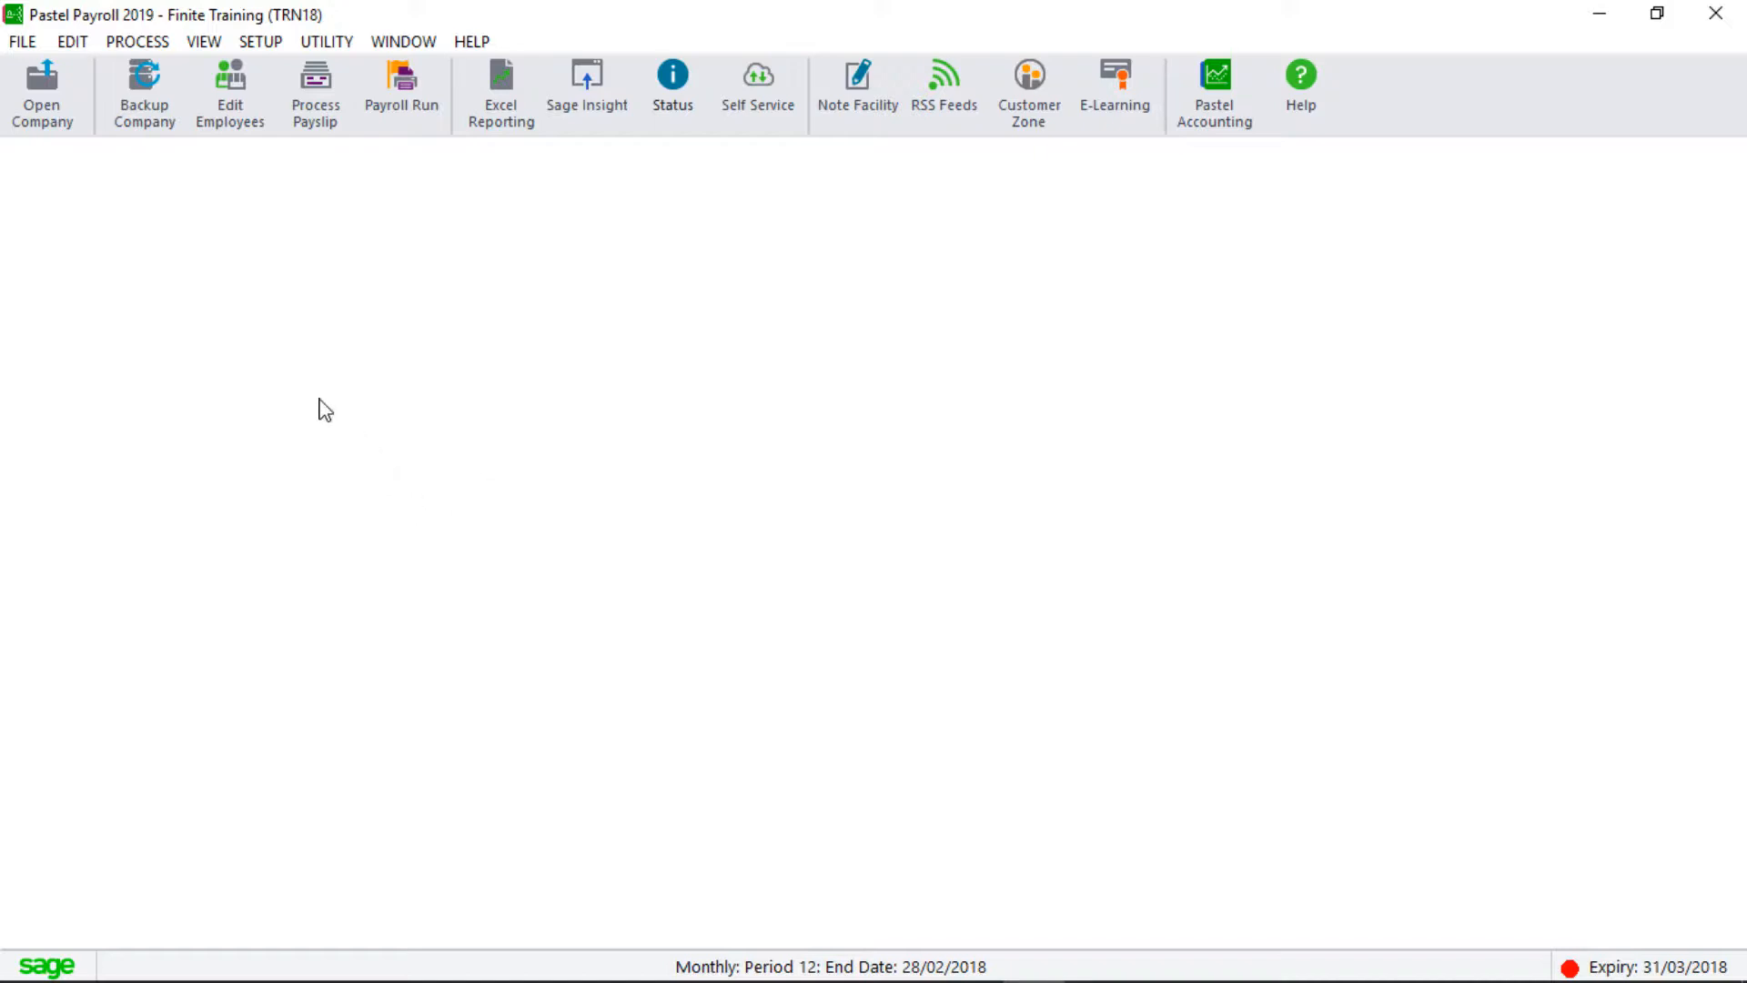
pyautogui.click(673, 82)
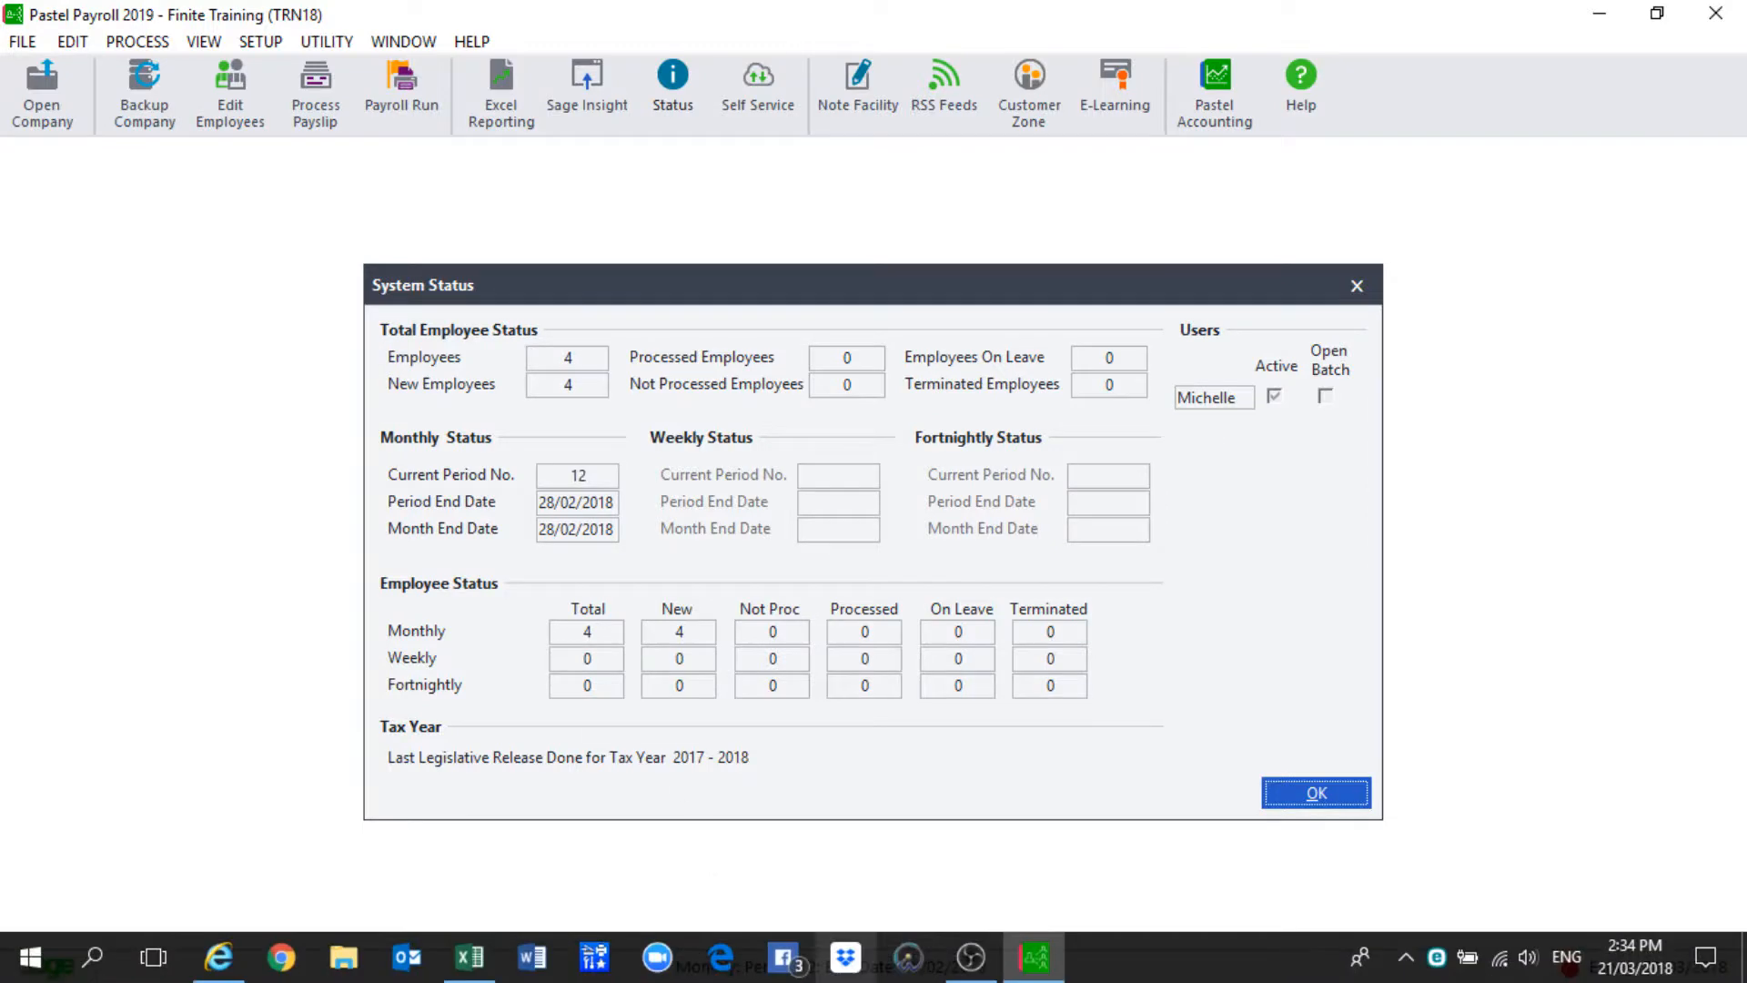
pyautogui.click(1296, 796)
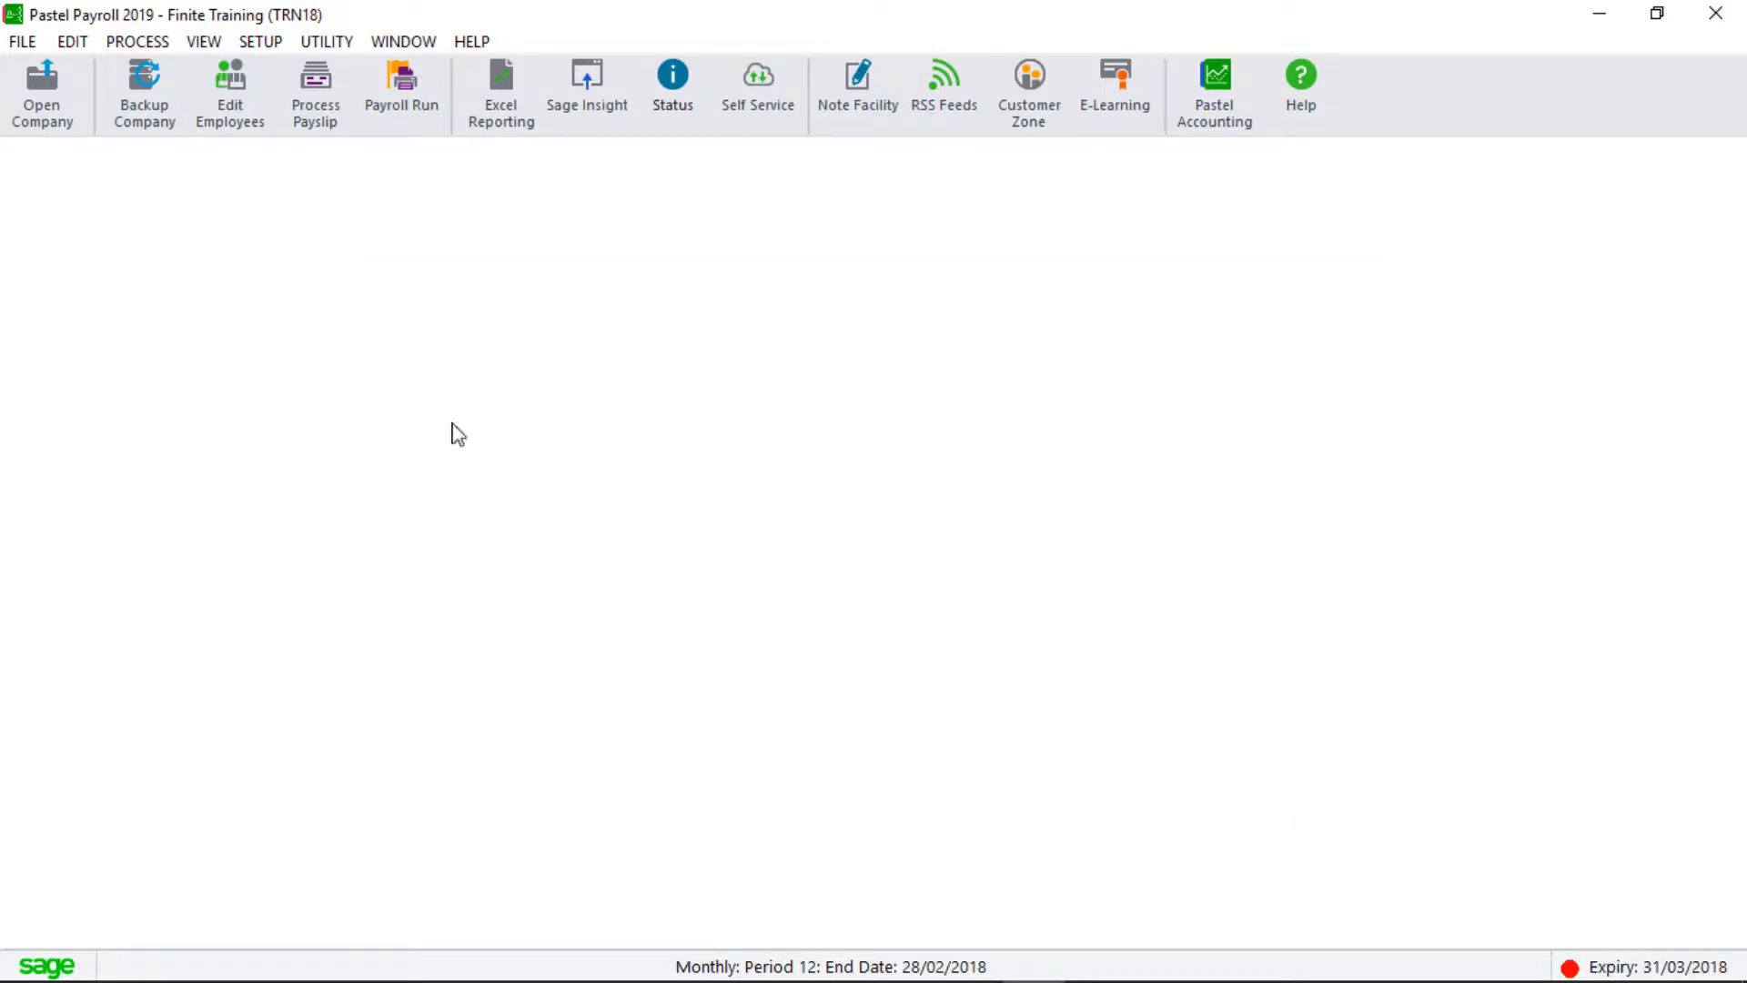
pyautogui.click(132, 44)
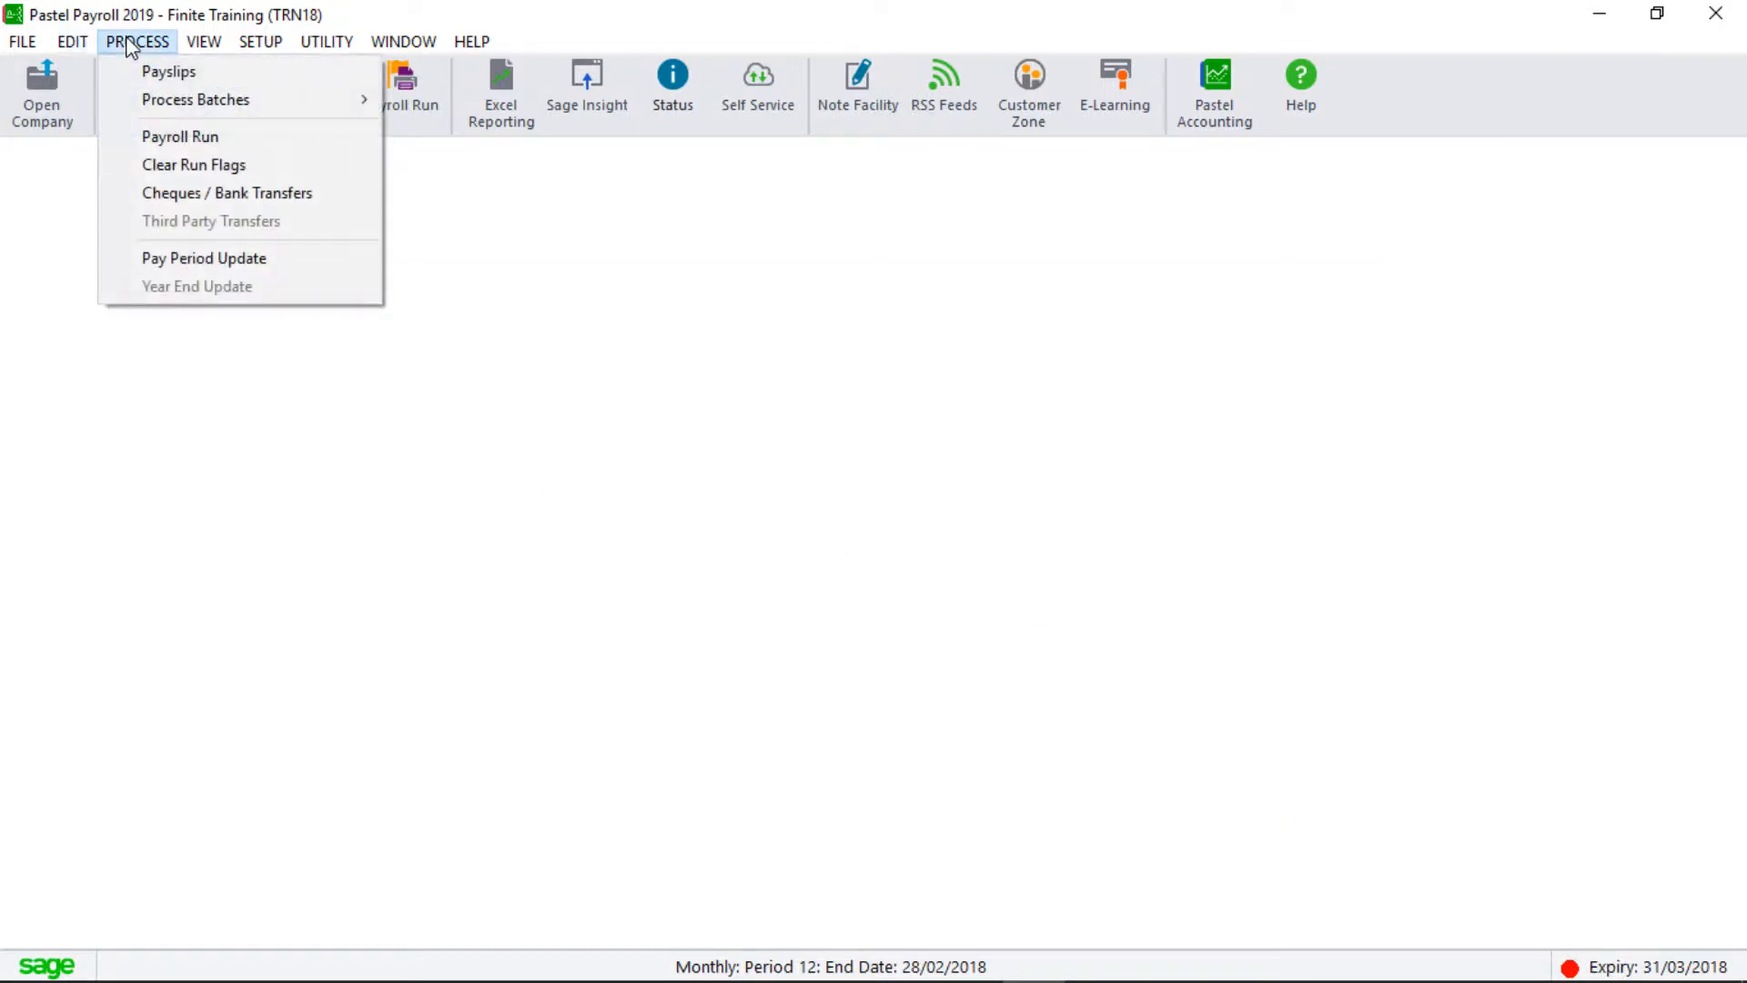
pyautogui.moveTo(20, 44)
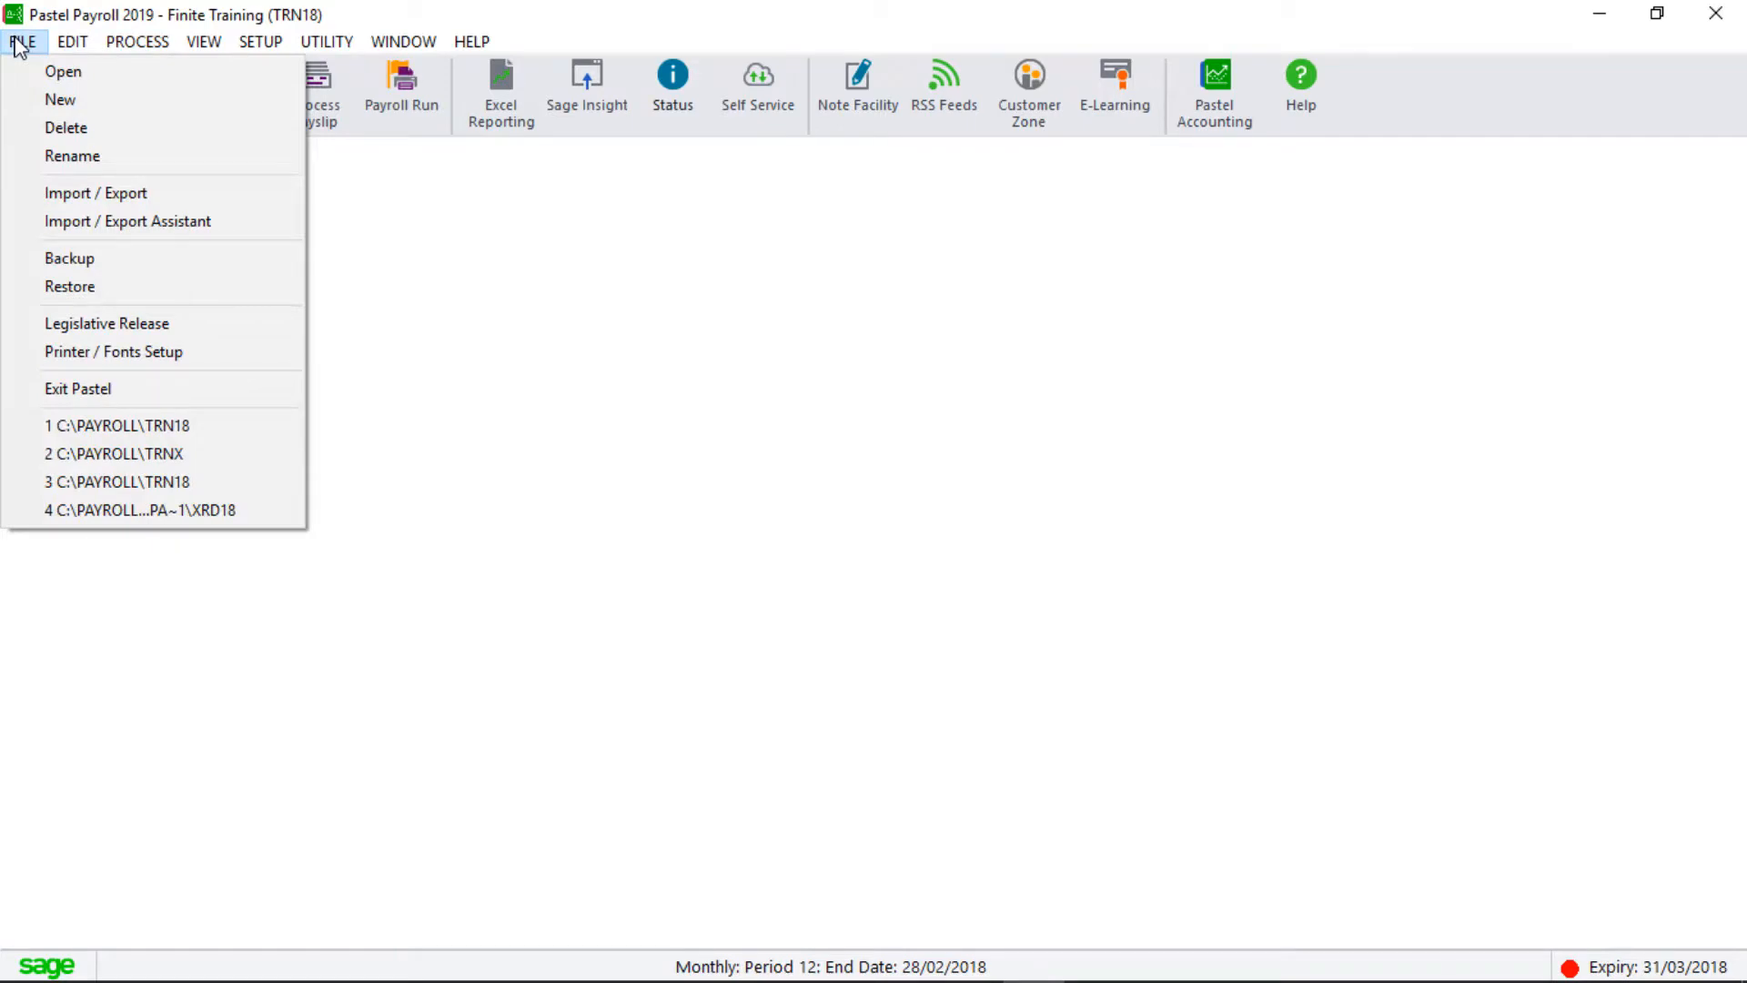
# Rename Finite Training from TRN18 to TRN19, authorising with the company password.
pyautogui.click(57, 162)
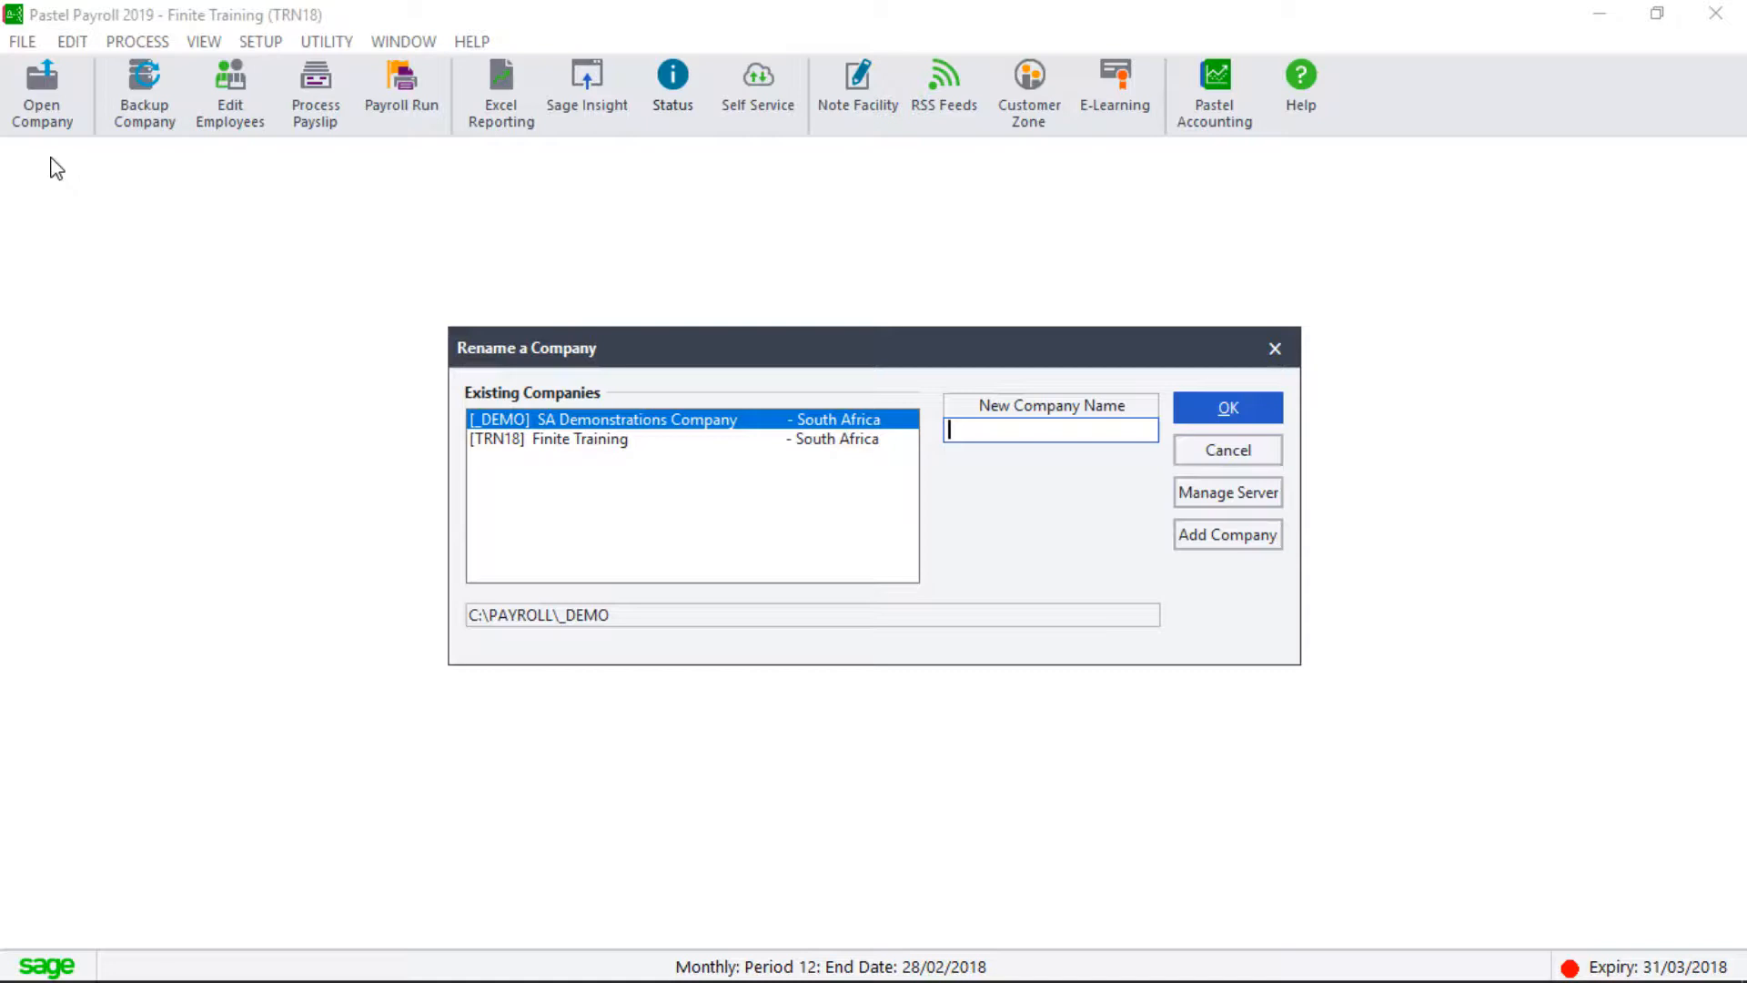
pyautogui.click(601, 438)
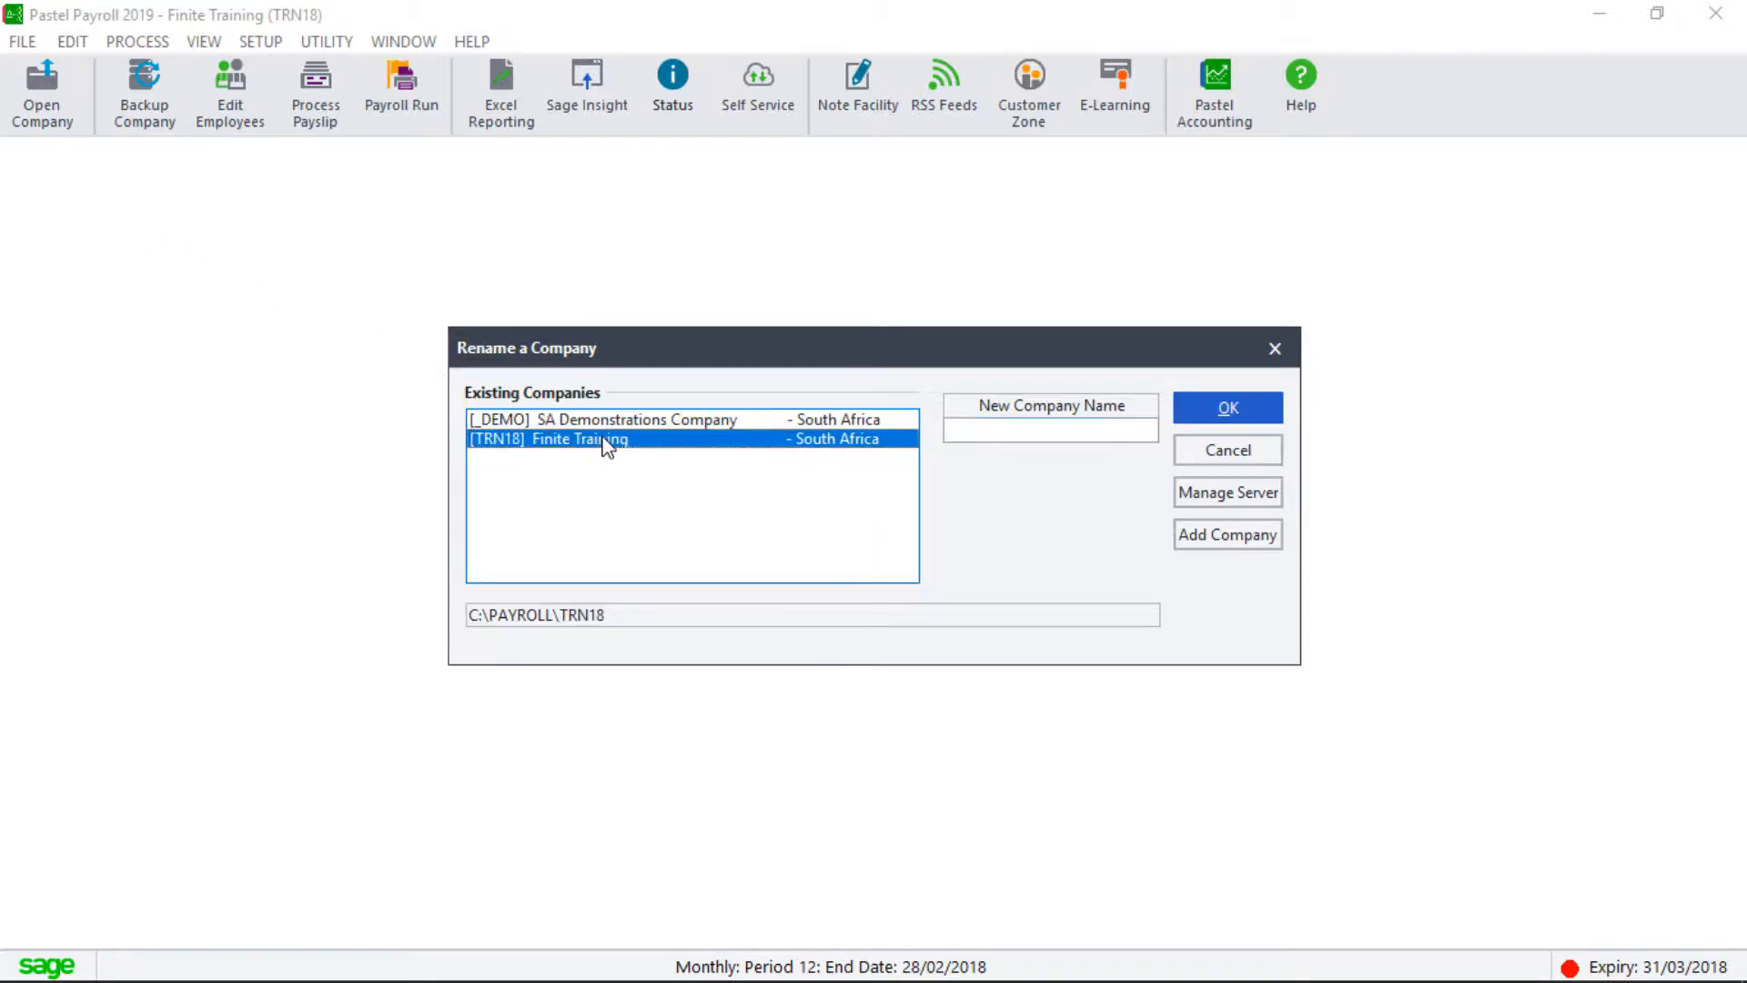
pyautogui.click(993, 429)
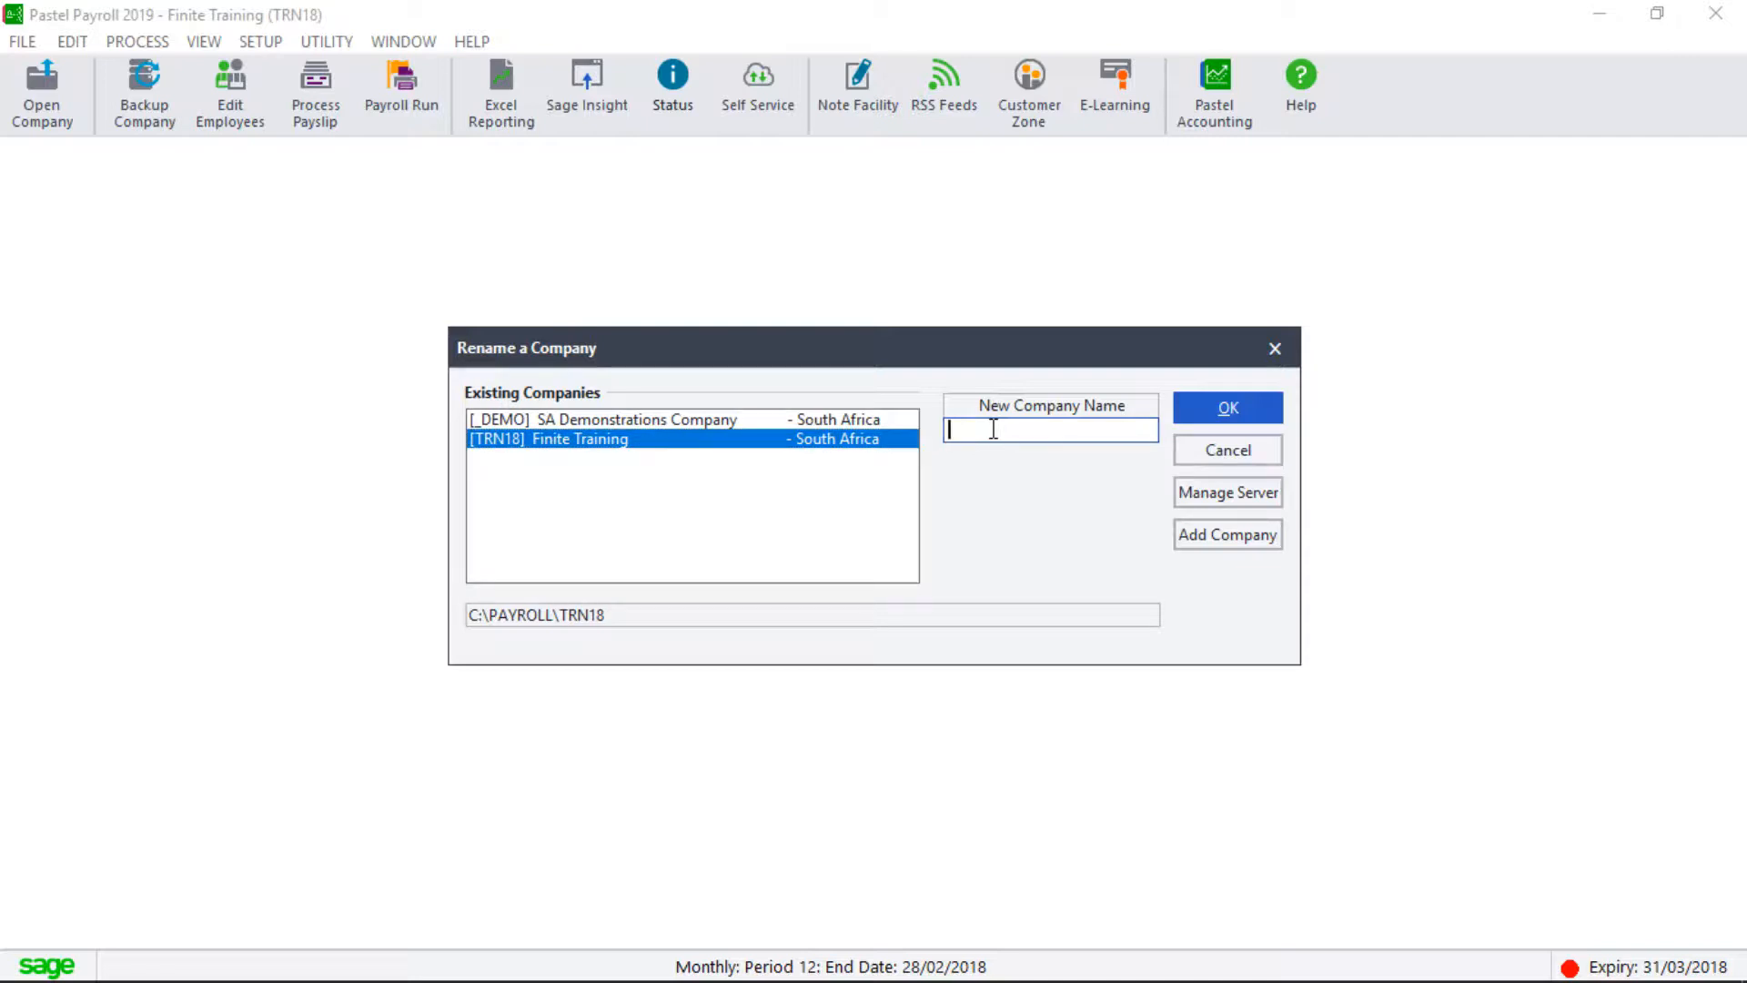
pyautogui.write('TRN19')
pyautogui.click(1221, 411)
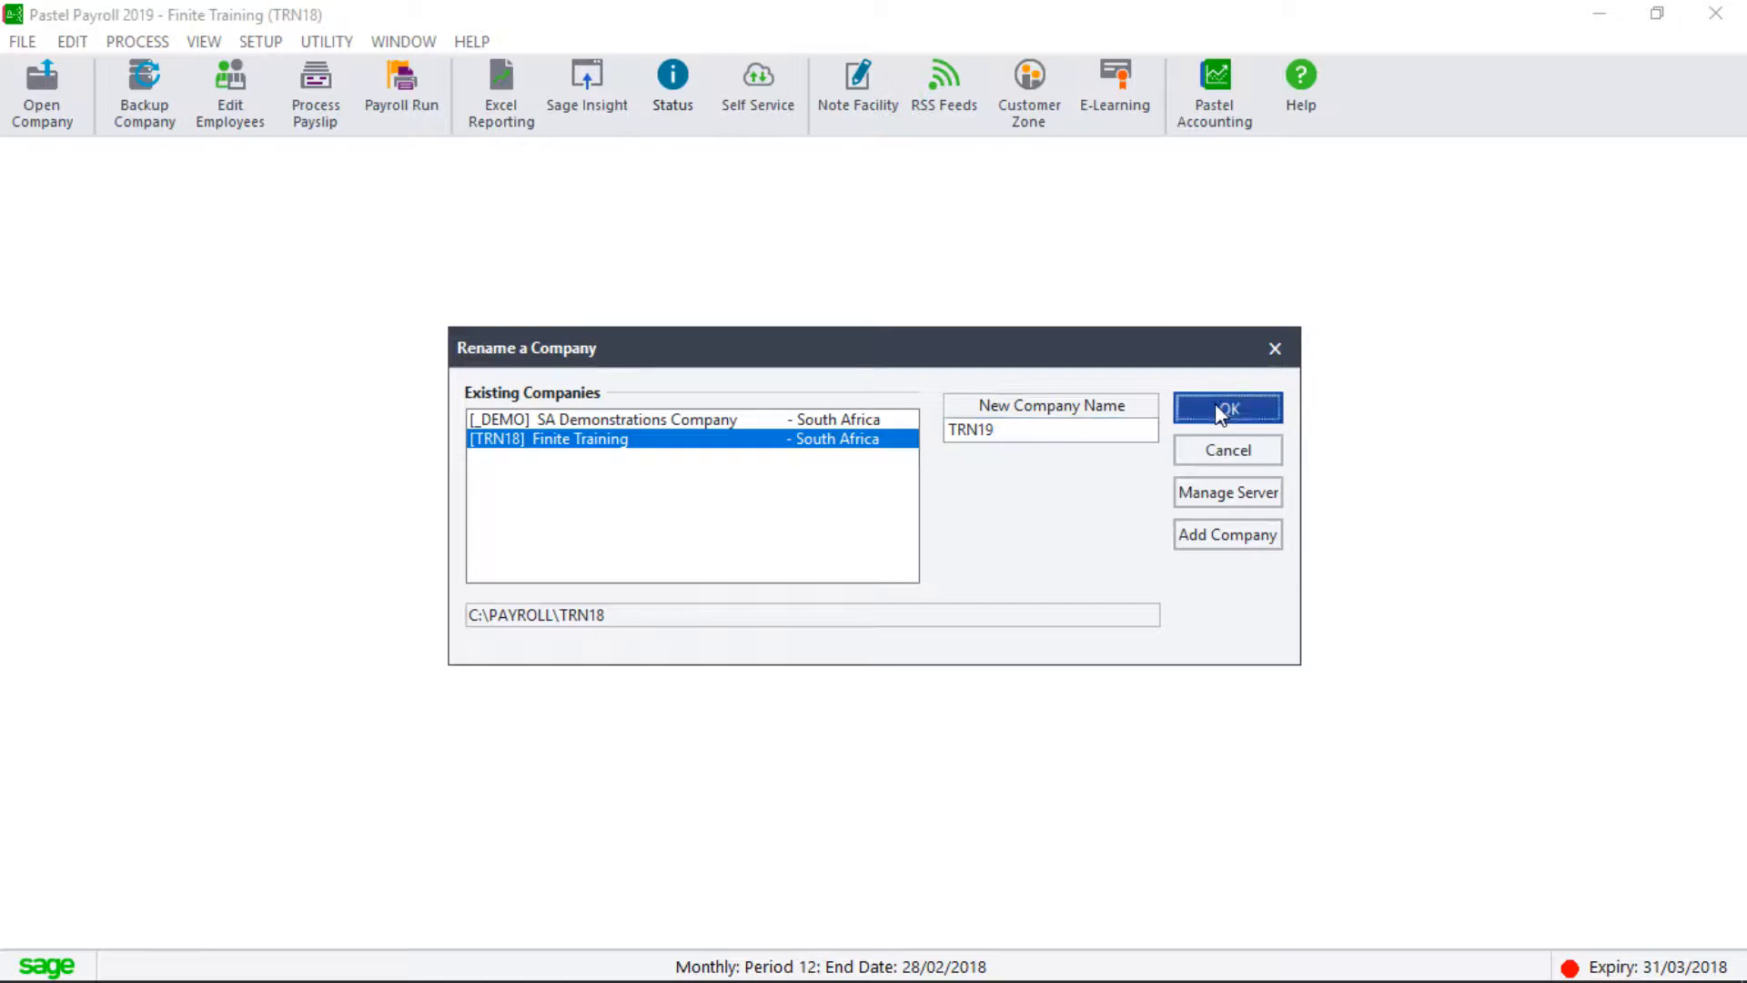
pyautogui.write('xxxxxxxxxxx')
pyautogui.press('Return')
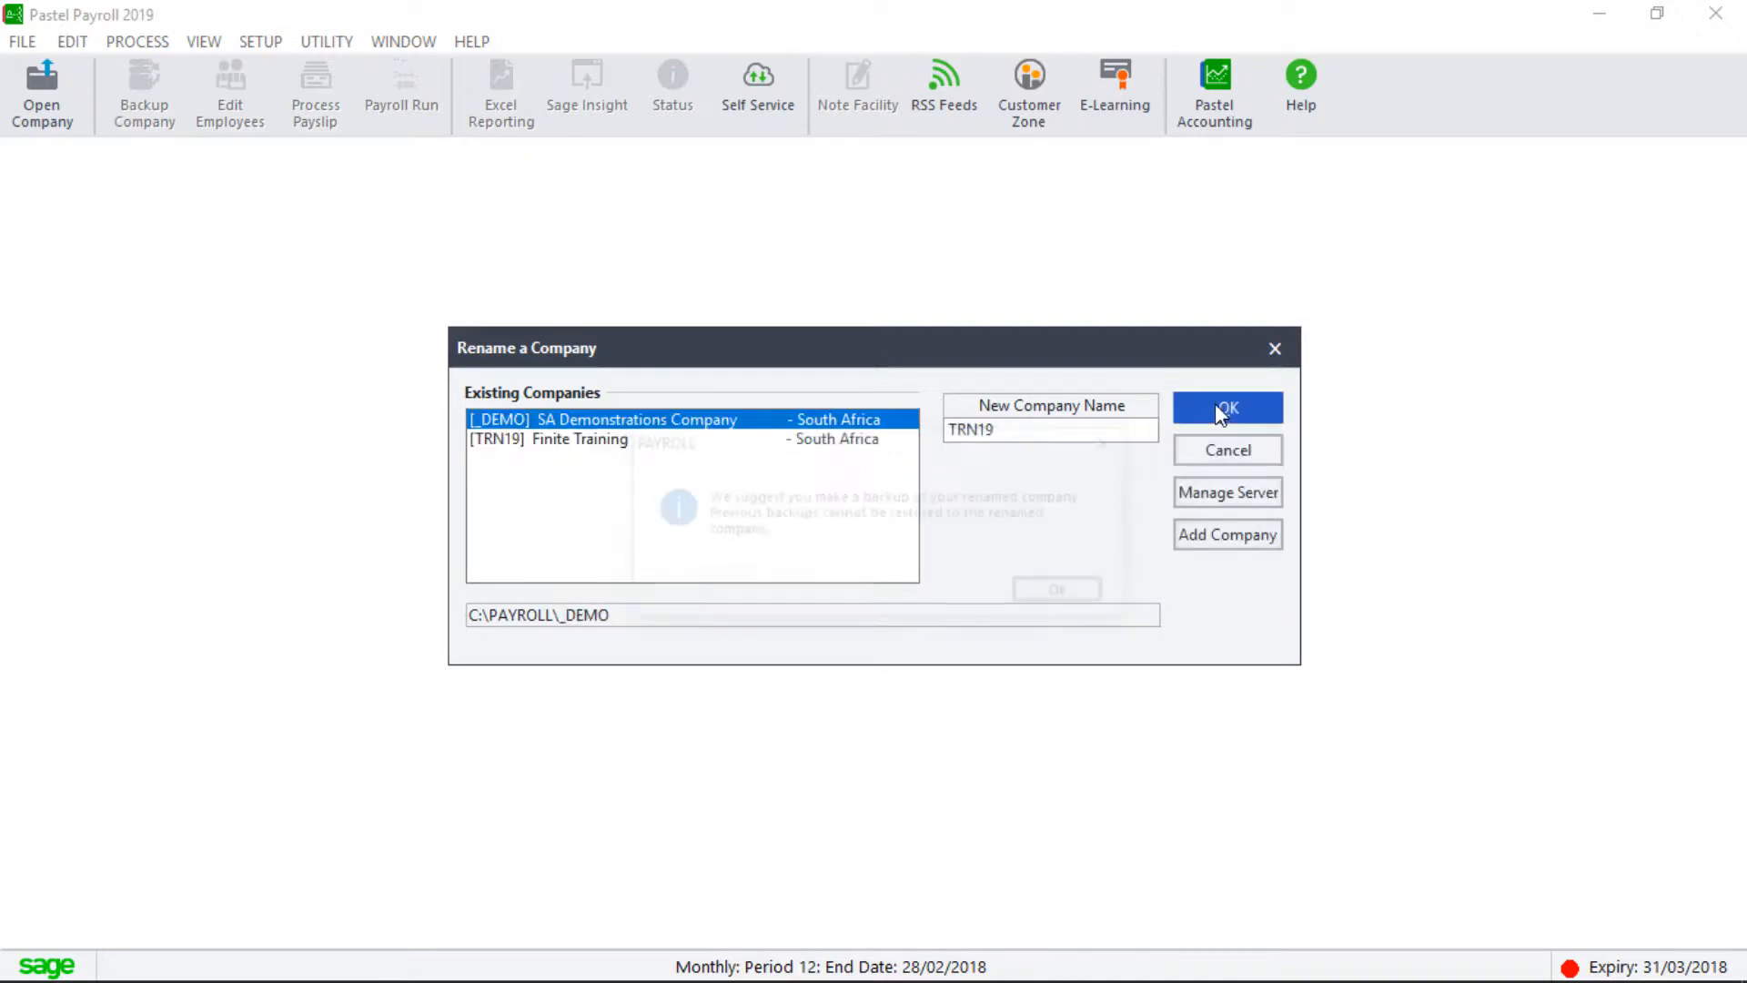
pyautogui.click(1055, 597)
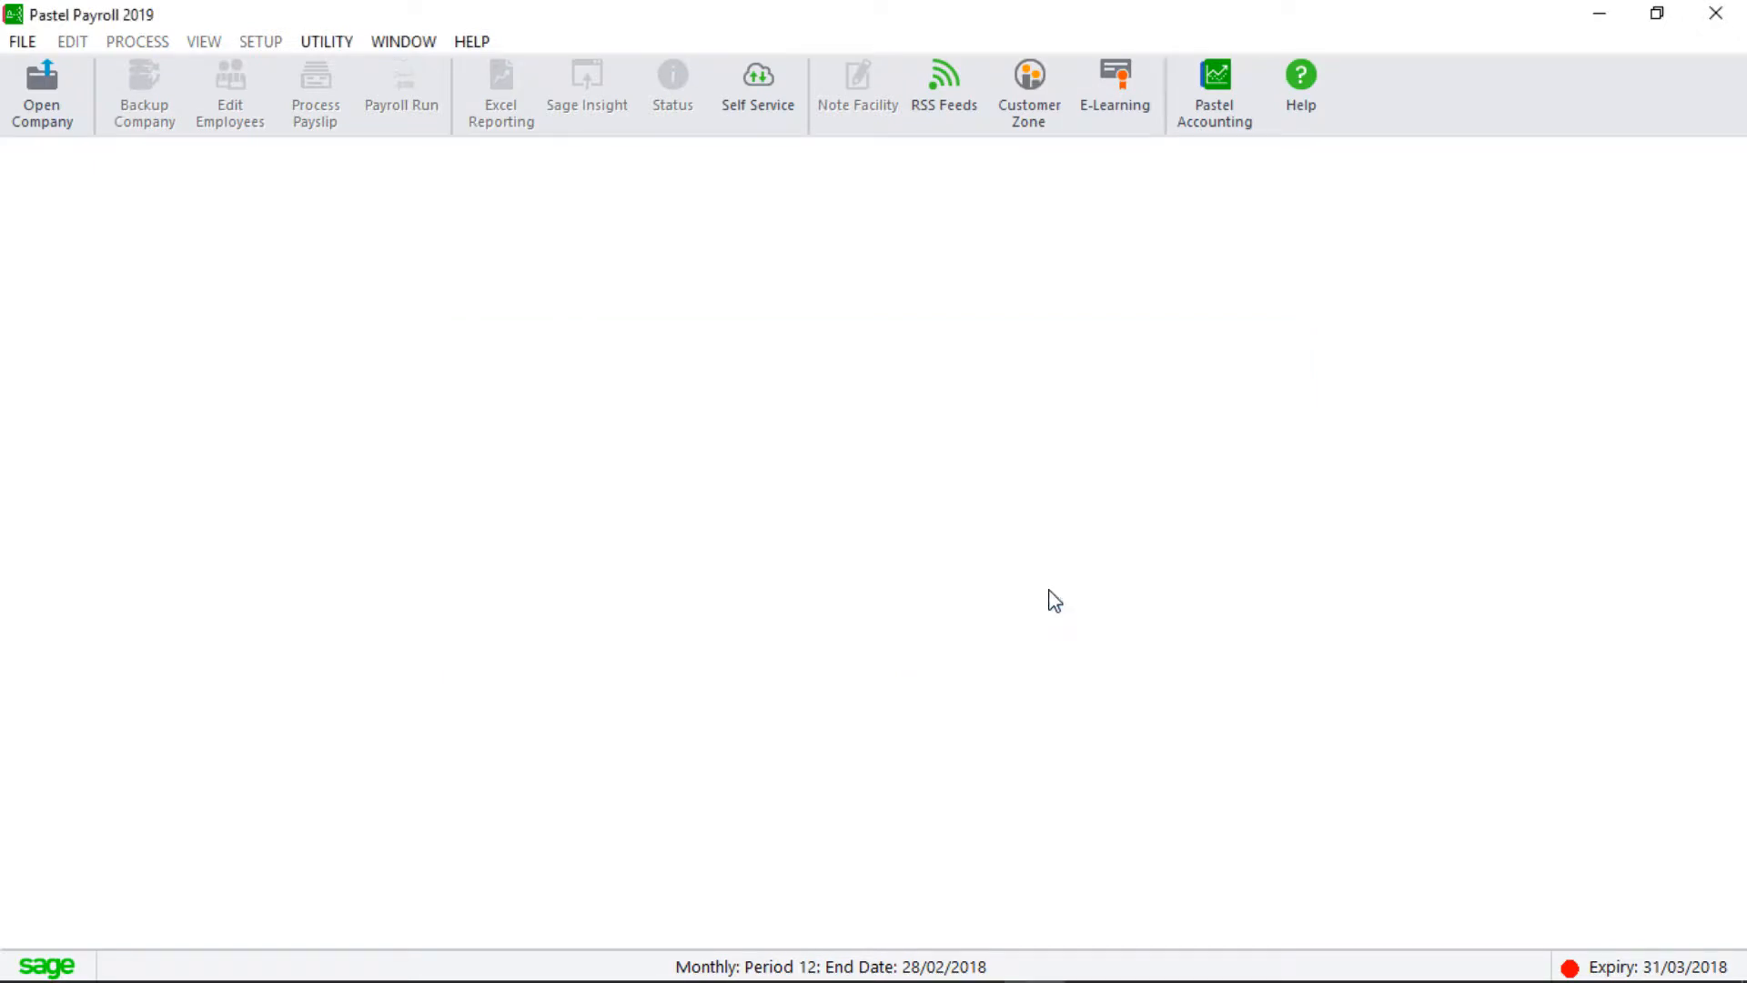
# Open [TRN19] Finite Training with its password and dismiss the legislative release reminder.
pyautogui.click(30, 107)
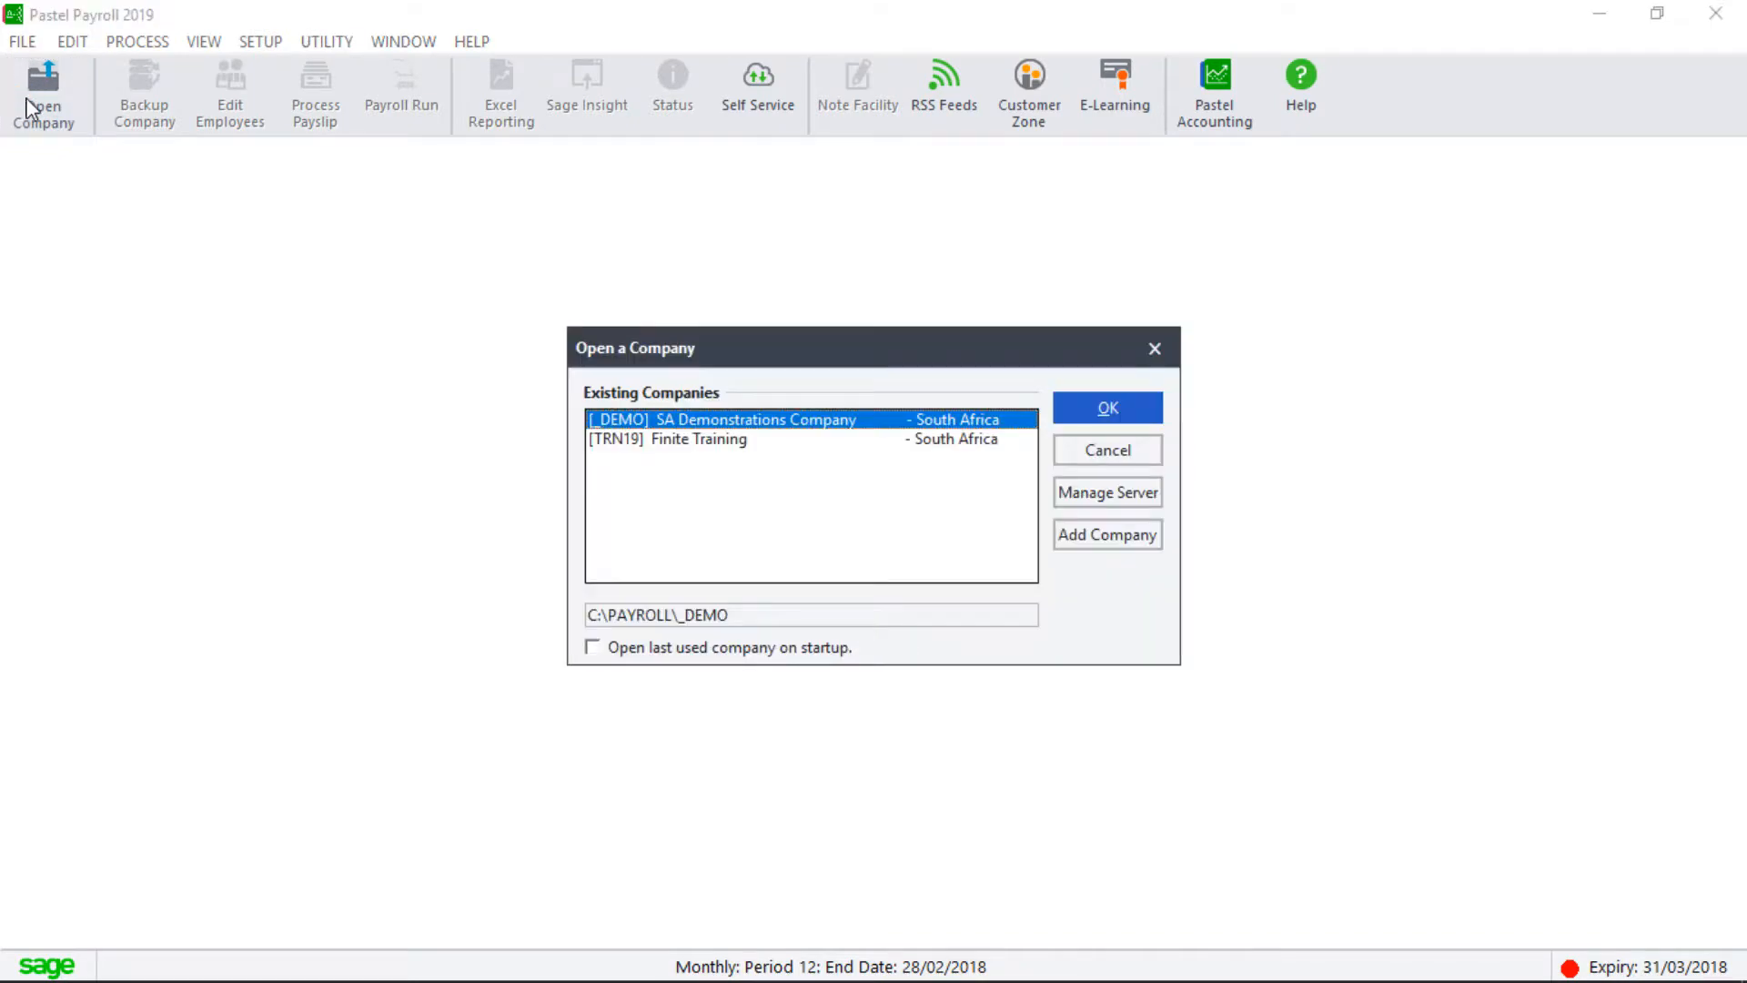
pyautogui.click(661, 439)
pyautogui.click(1129, 412)
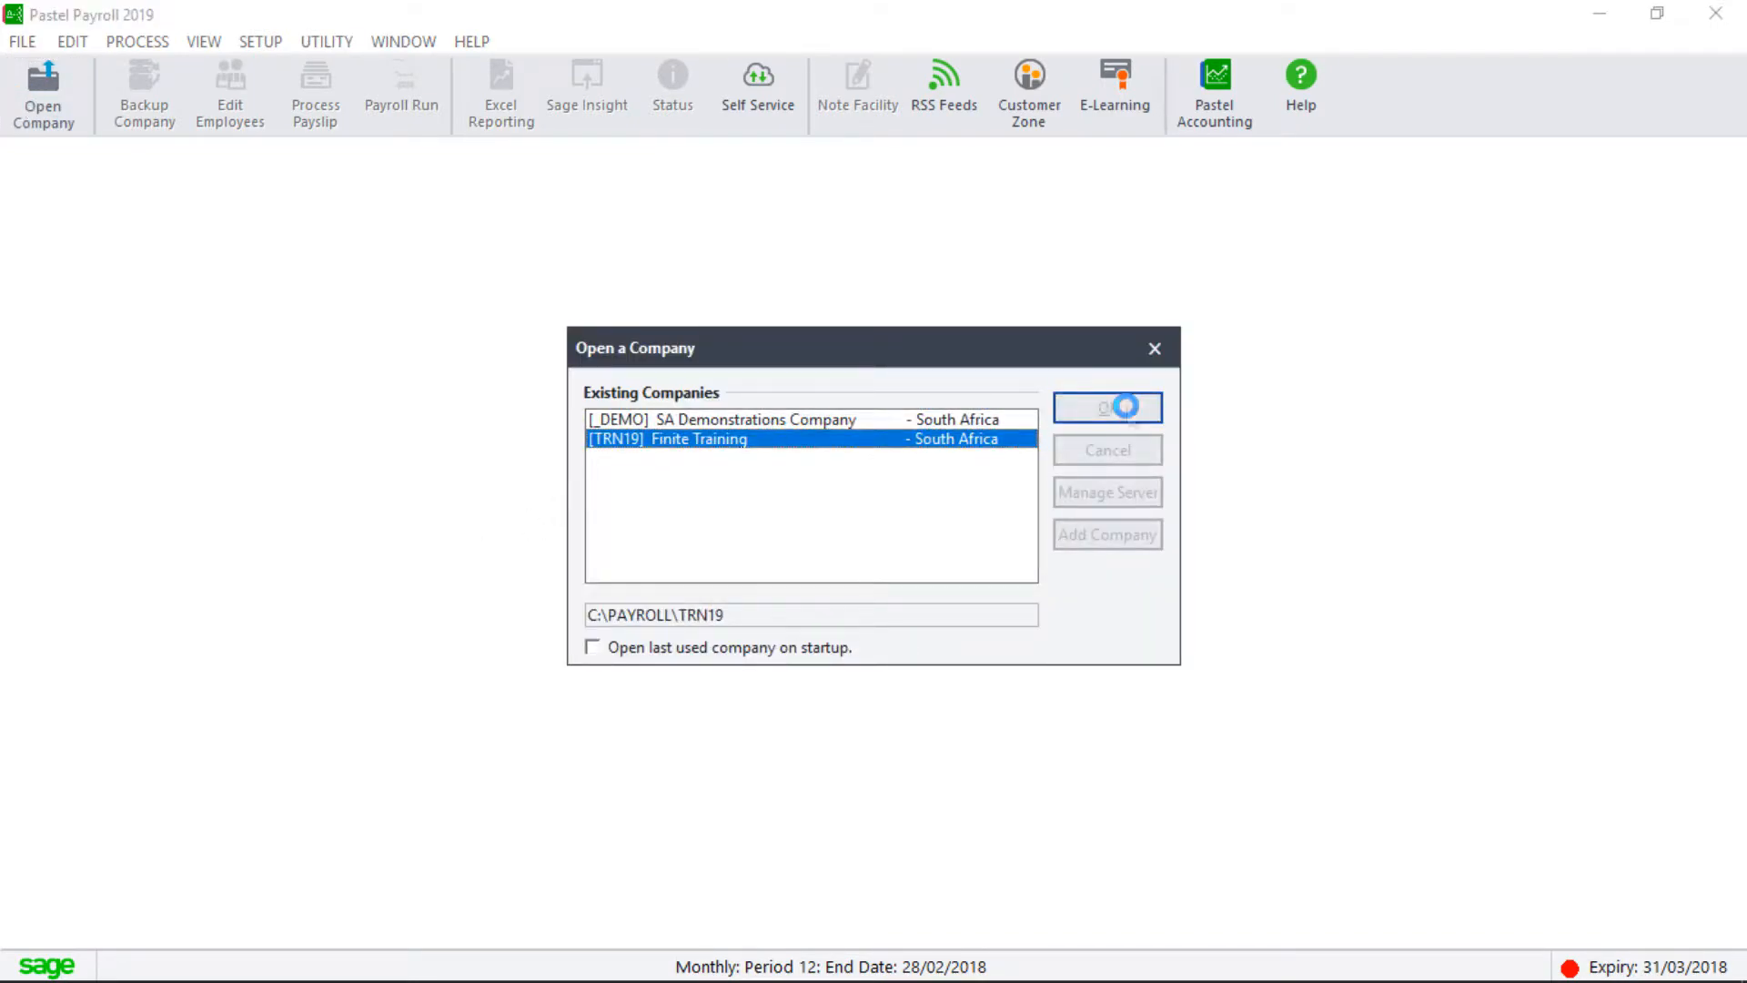
pyautogui.write('password')
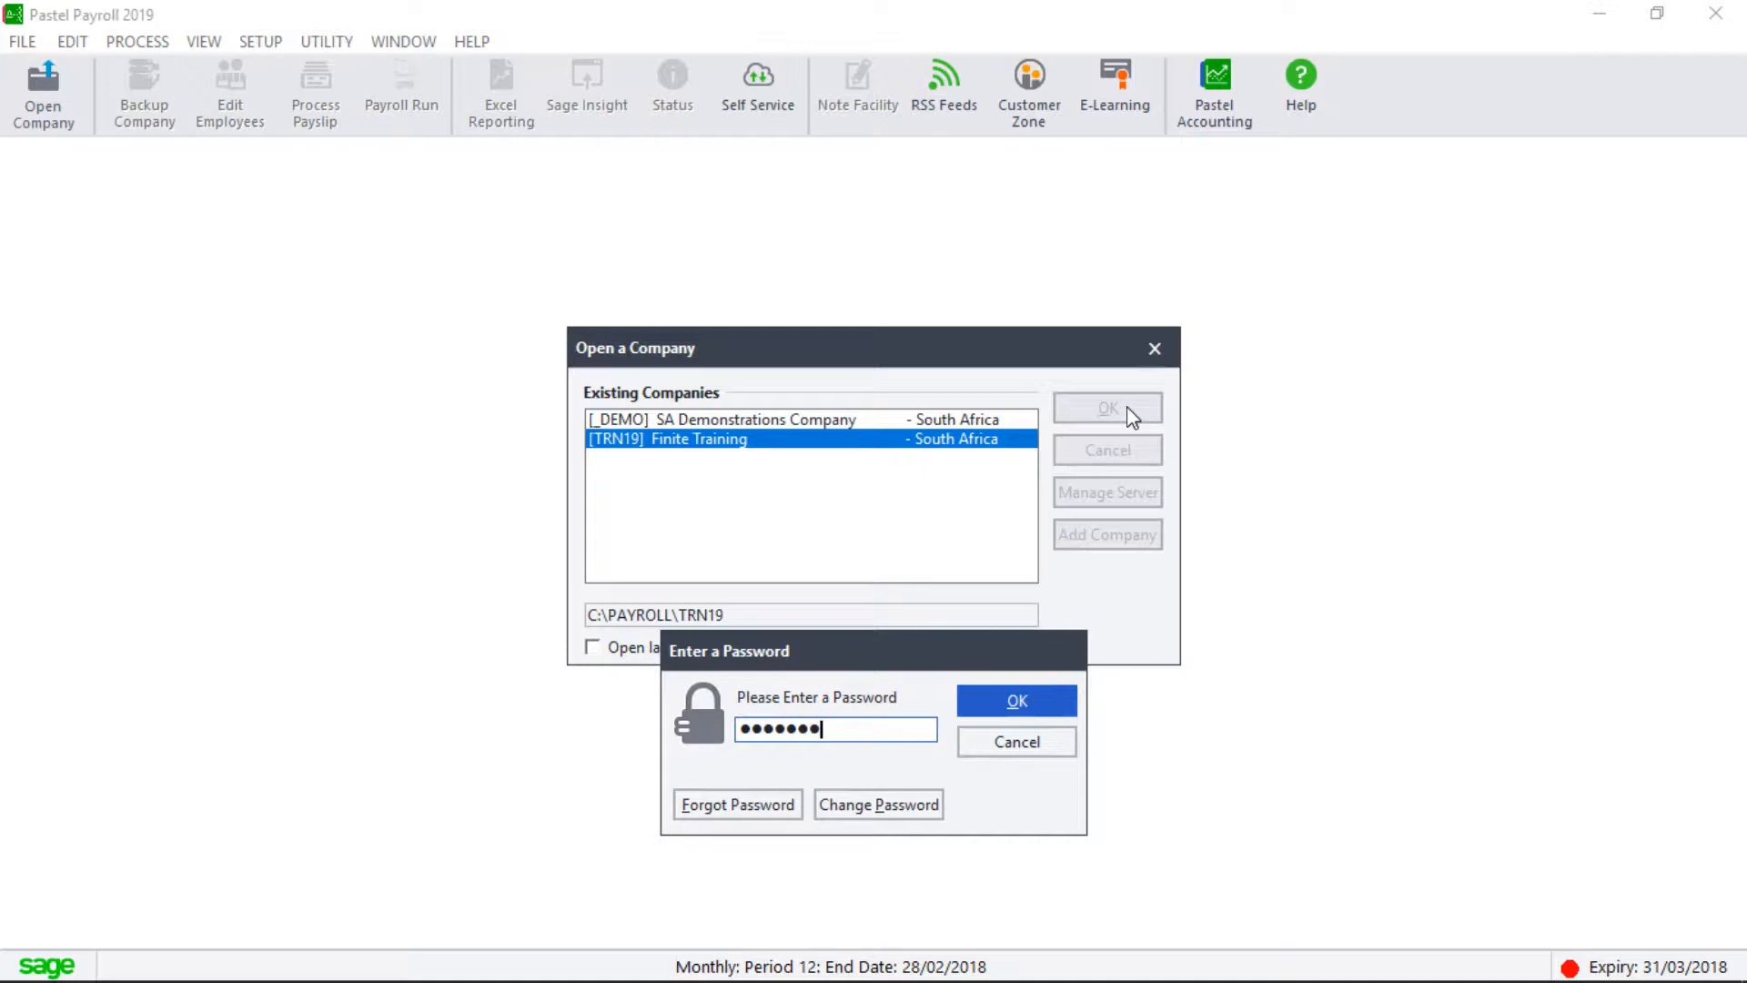
pyautogui.press('Return')
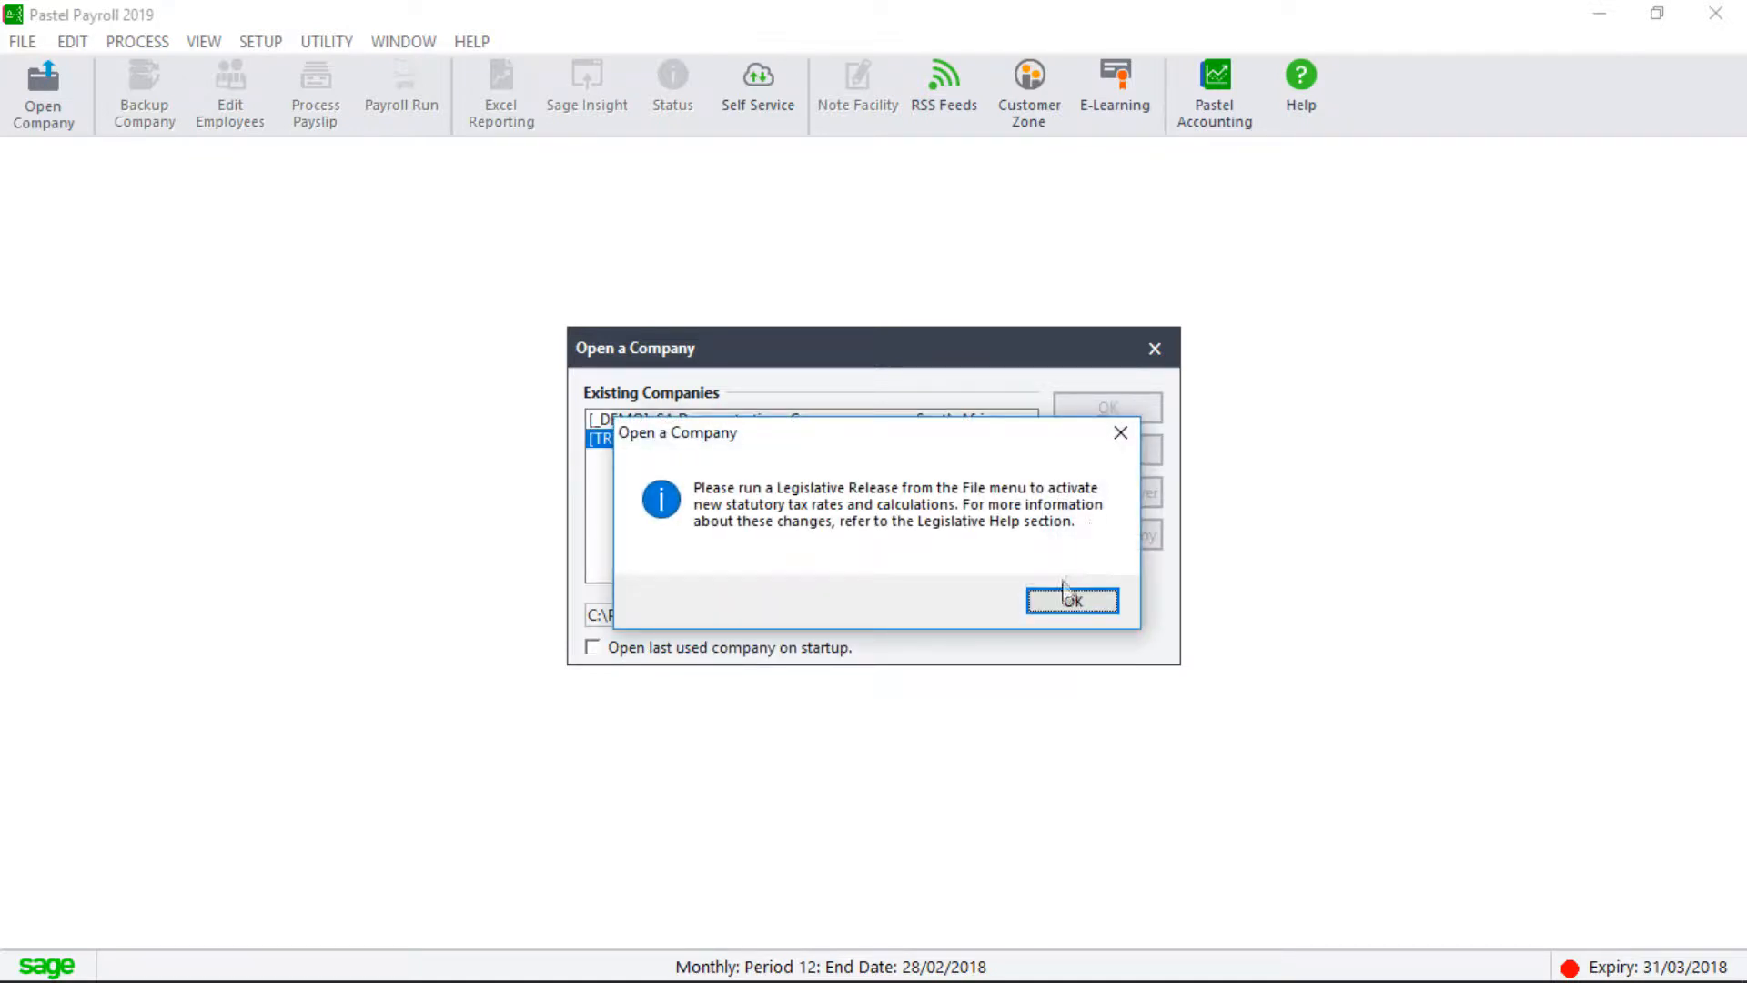
pyautogui.click(1060, 602)
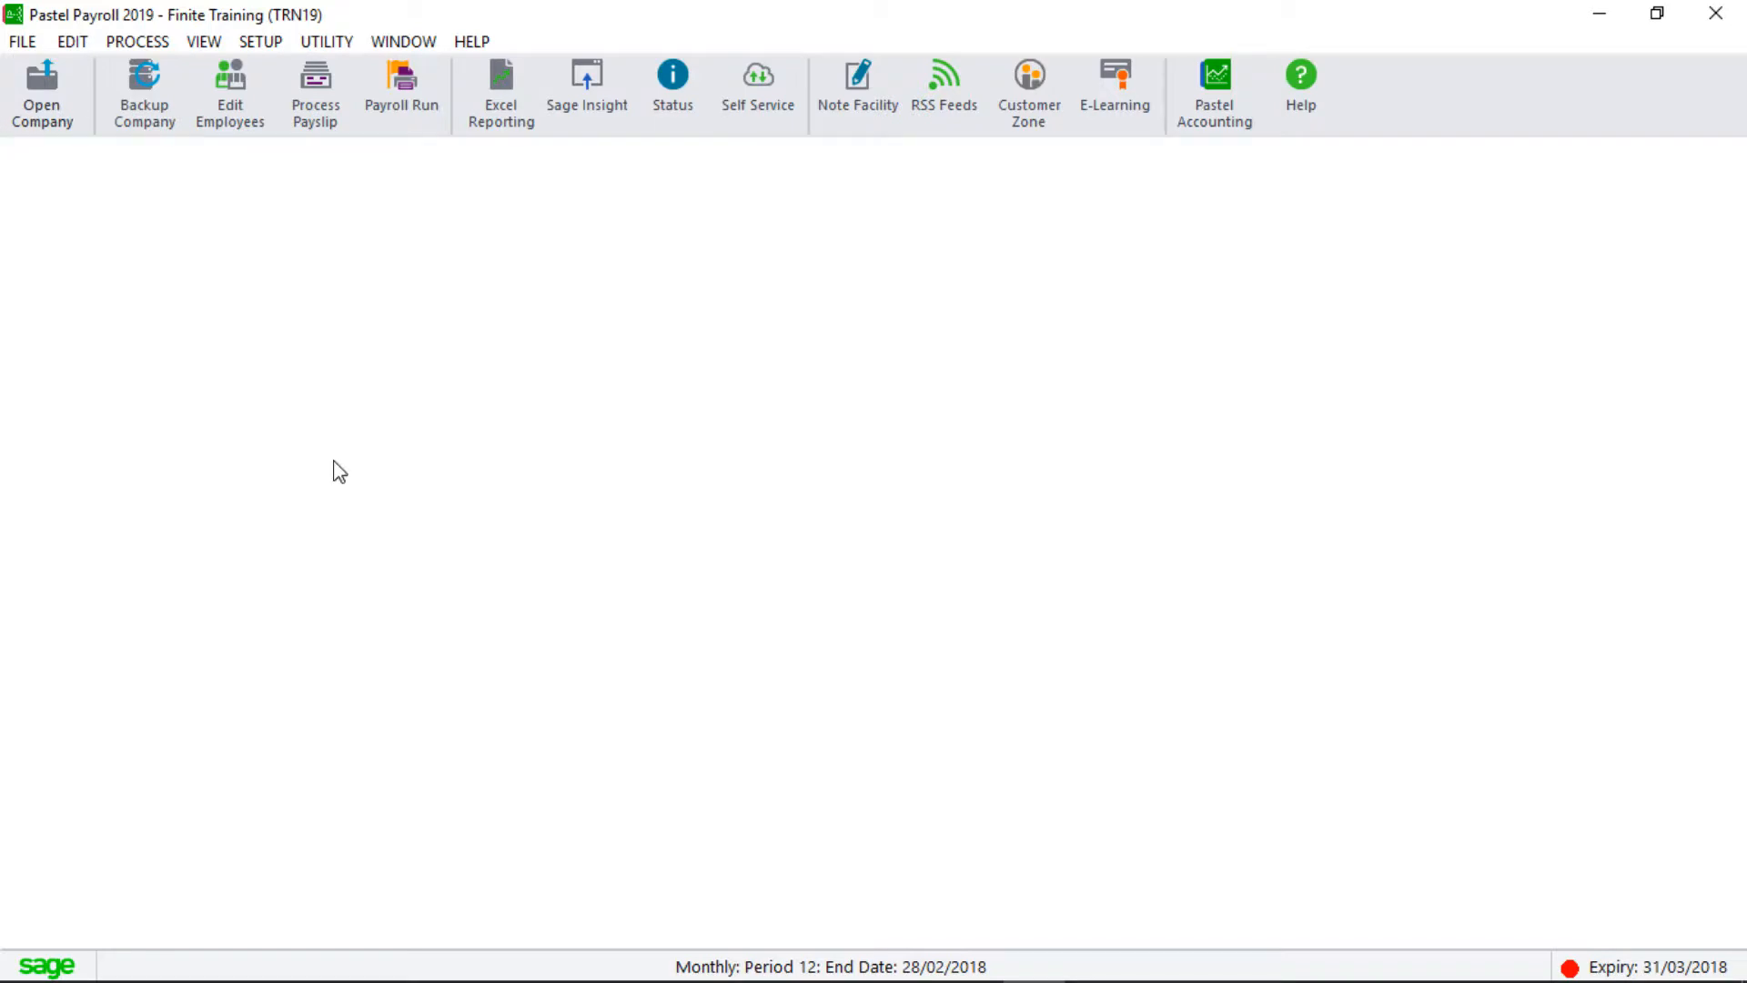
# Start the Pay Period Update and back up TRN19 into the Feb18 folder.
pyautogui.click(141, 41)
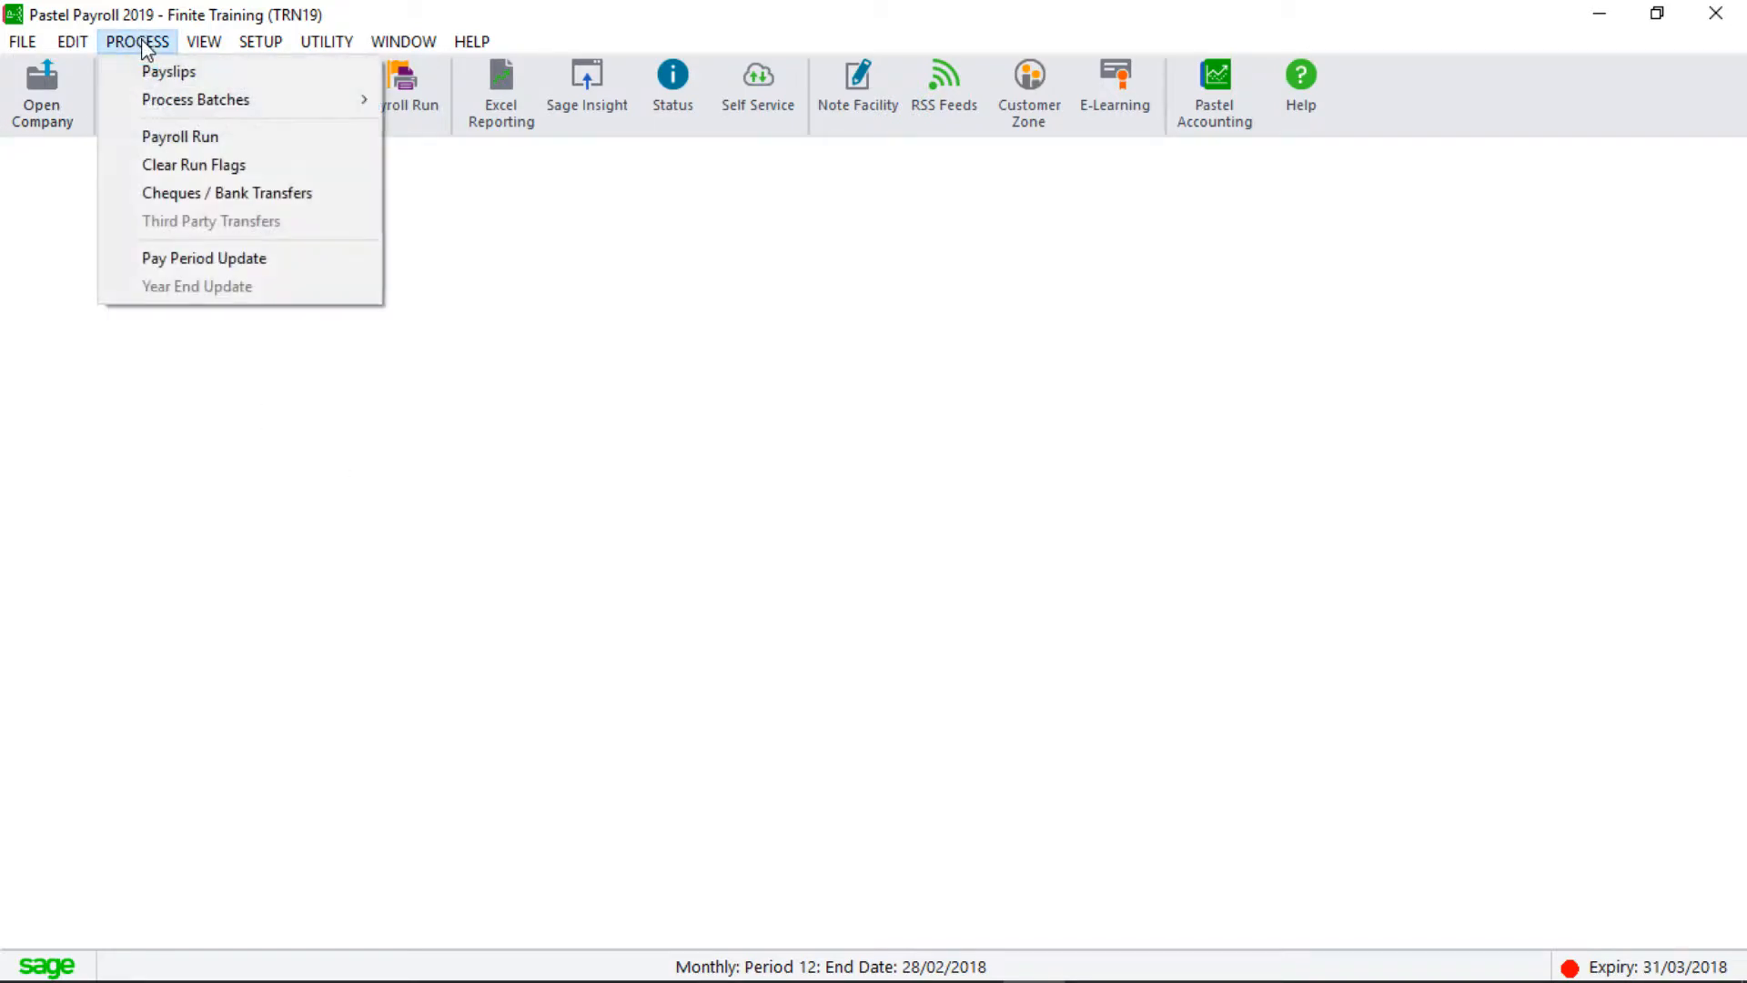
pyautogui.click(184, 258)
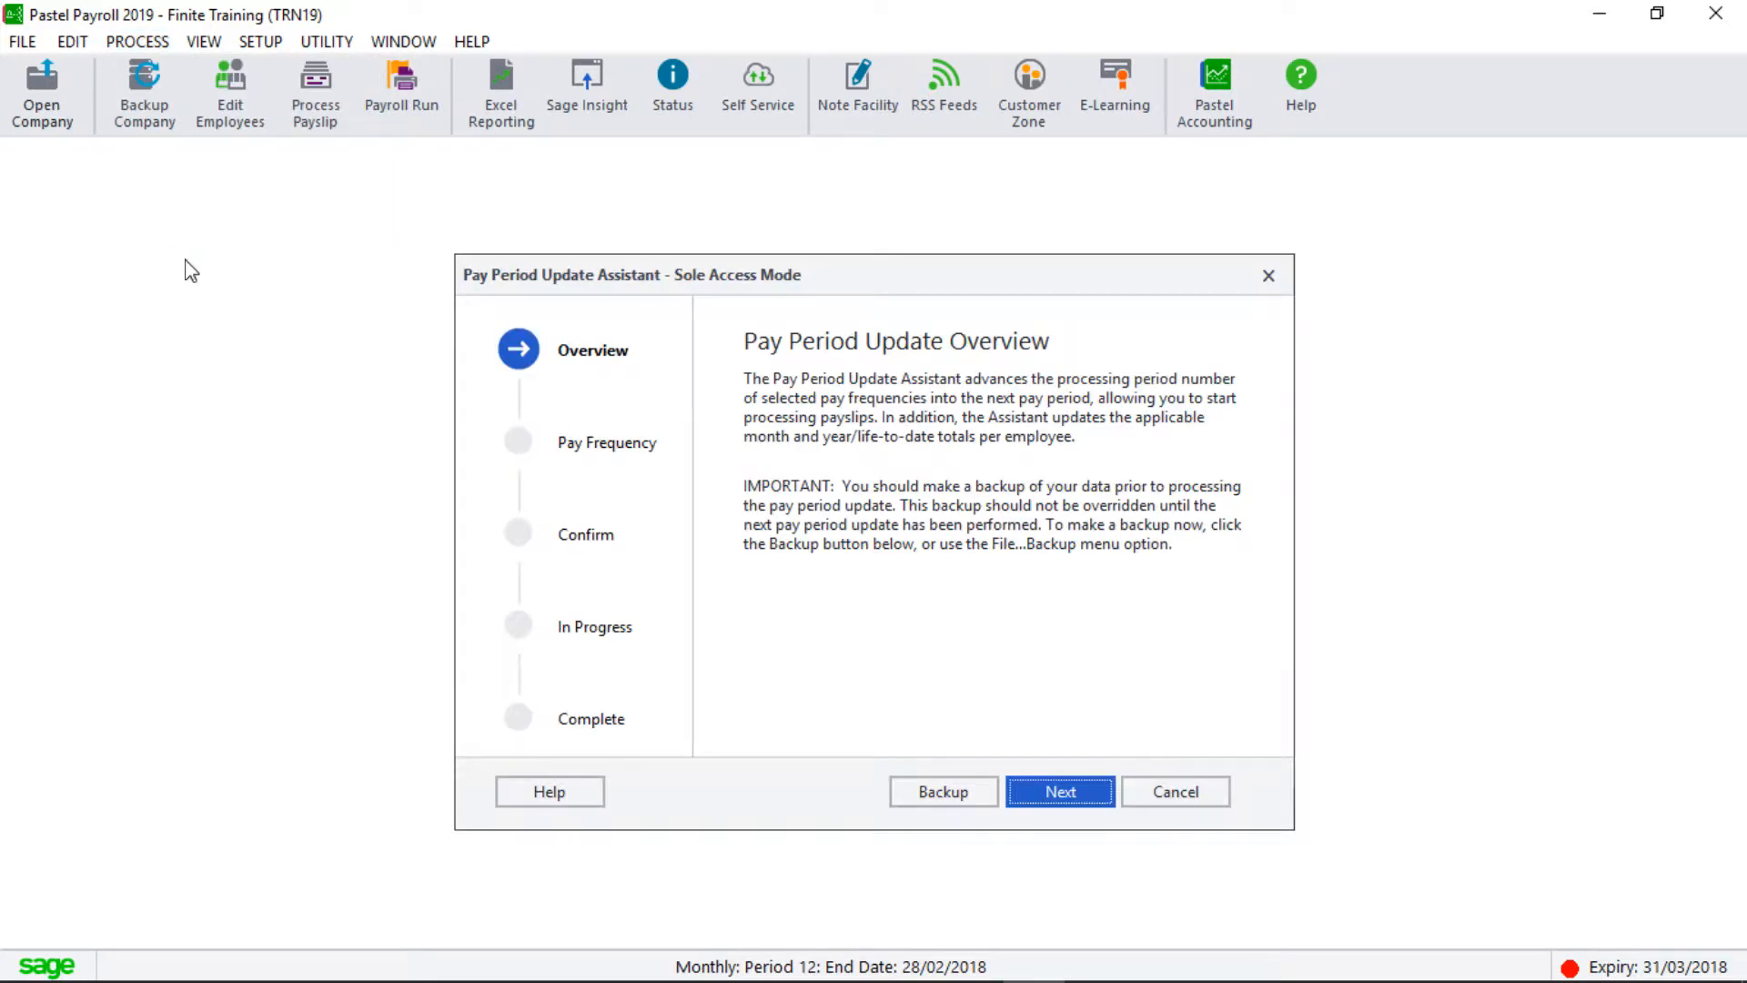
pyautogui.click(911, 791)
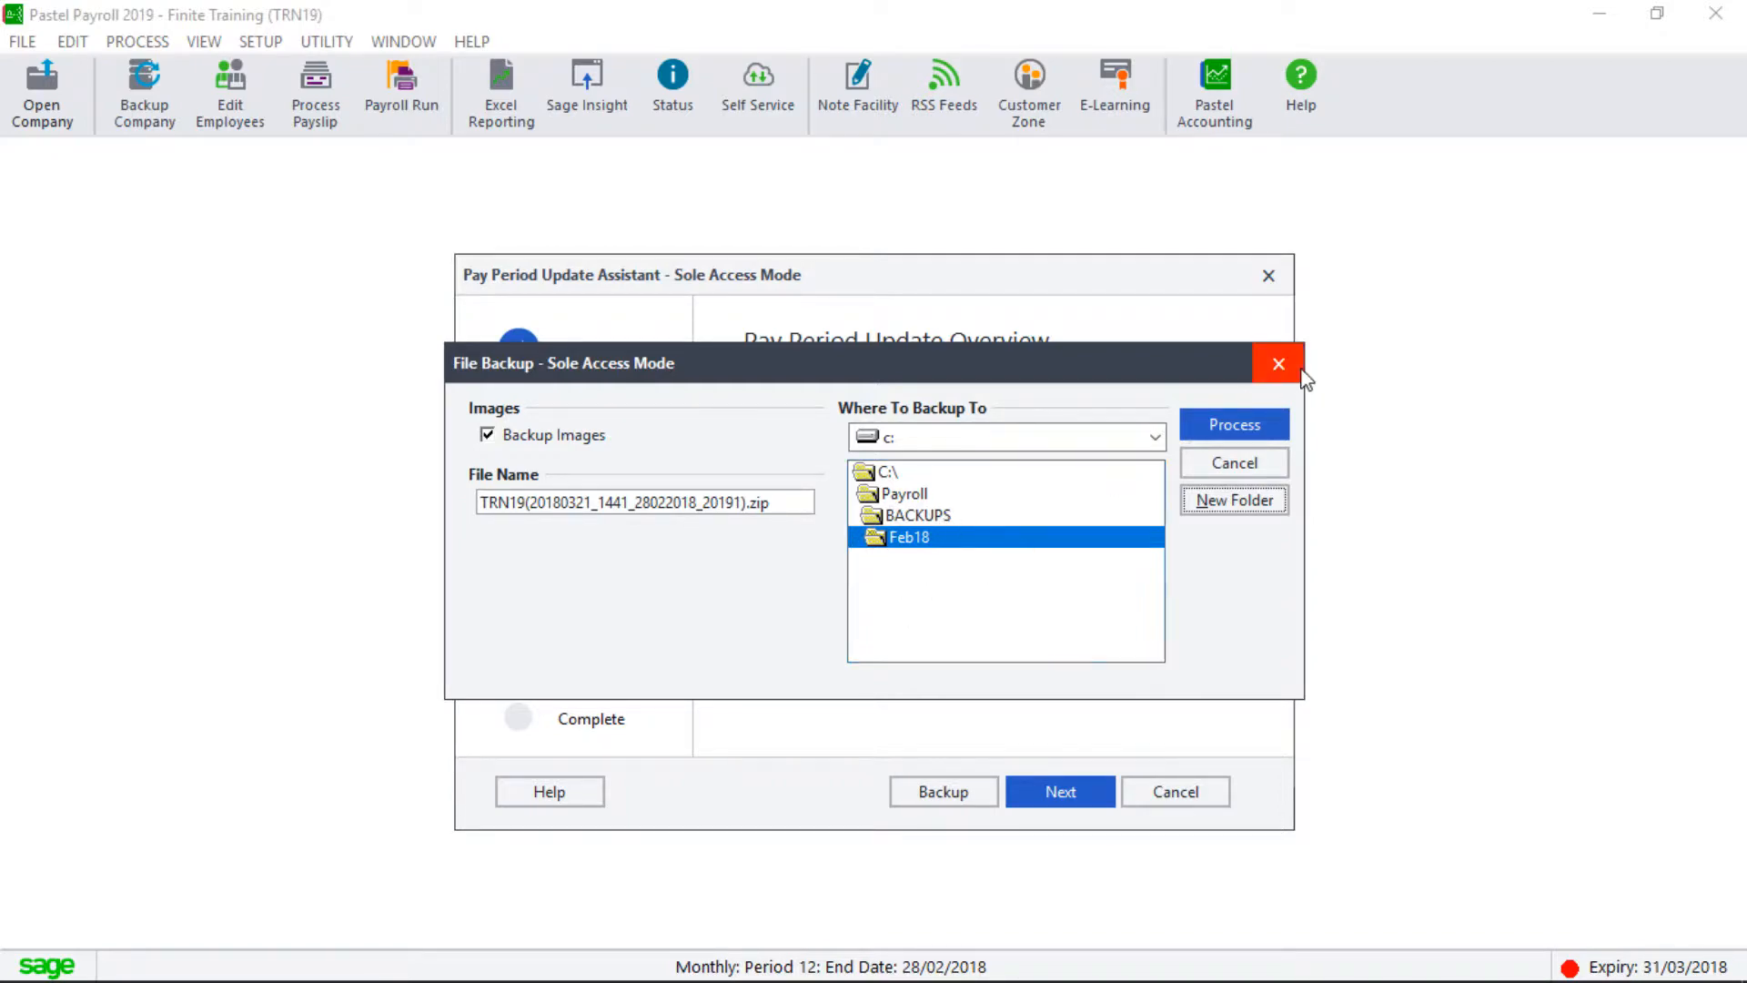
pyautogui.click(1232, 422)
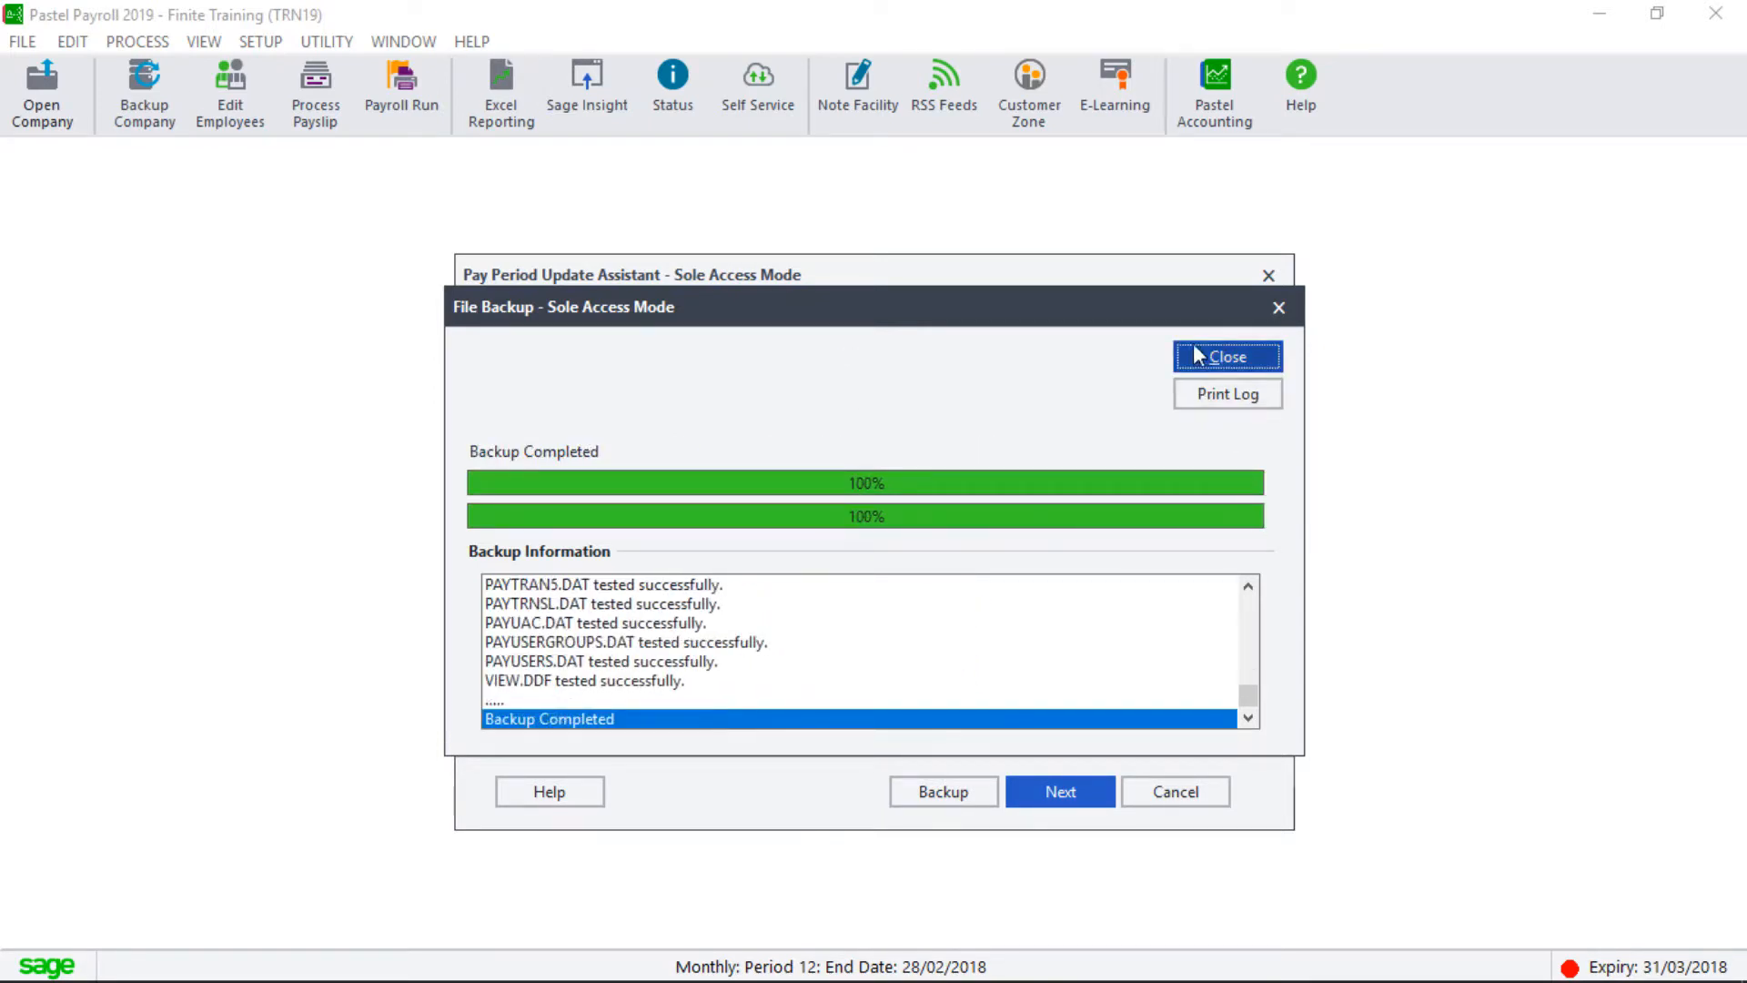
pyautogui.click(1198, 355)
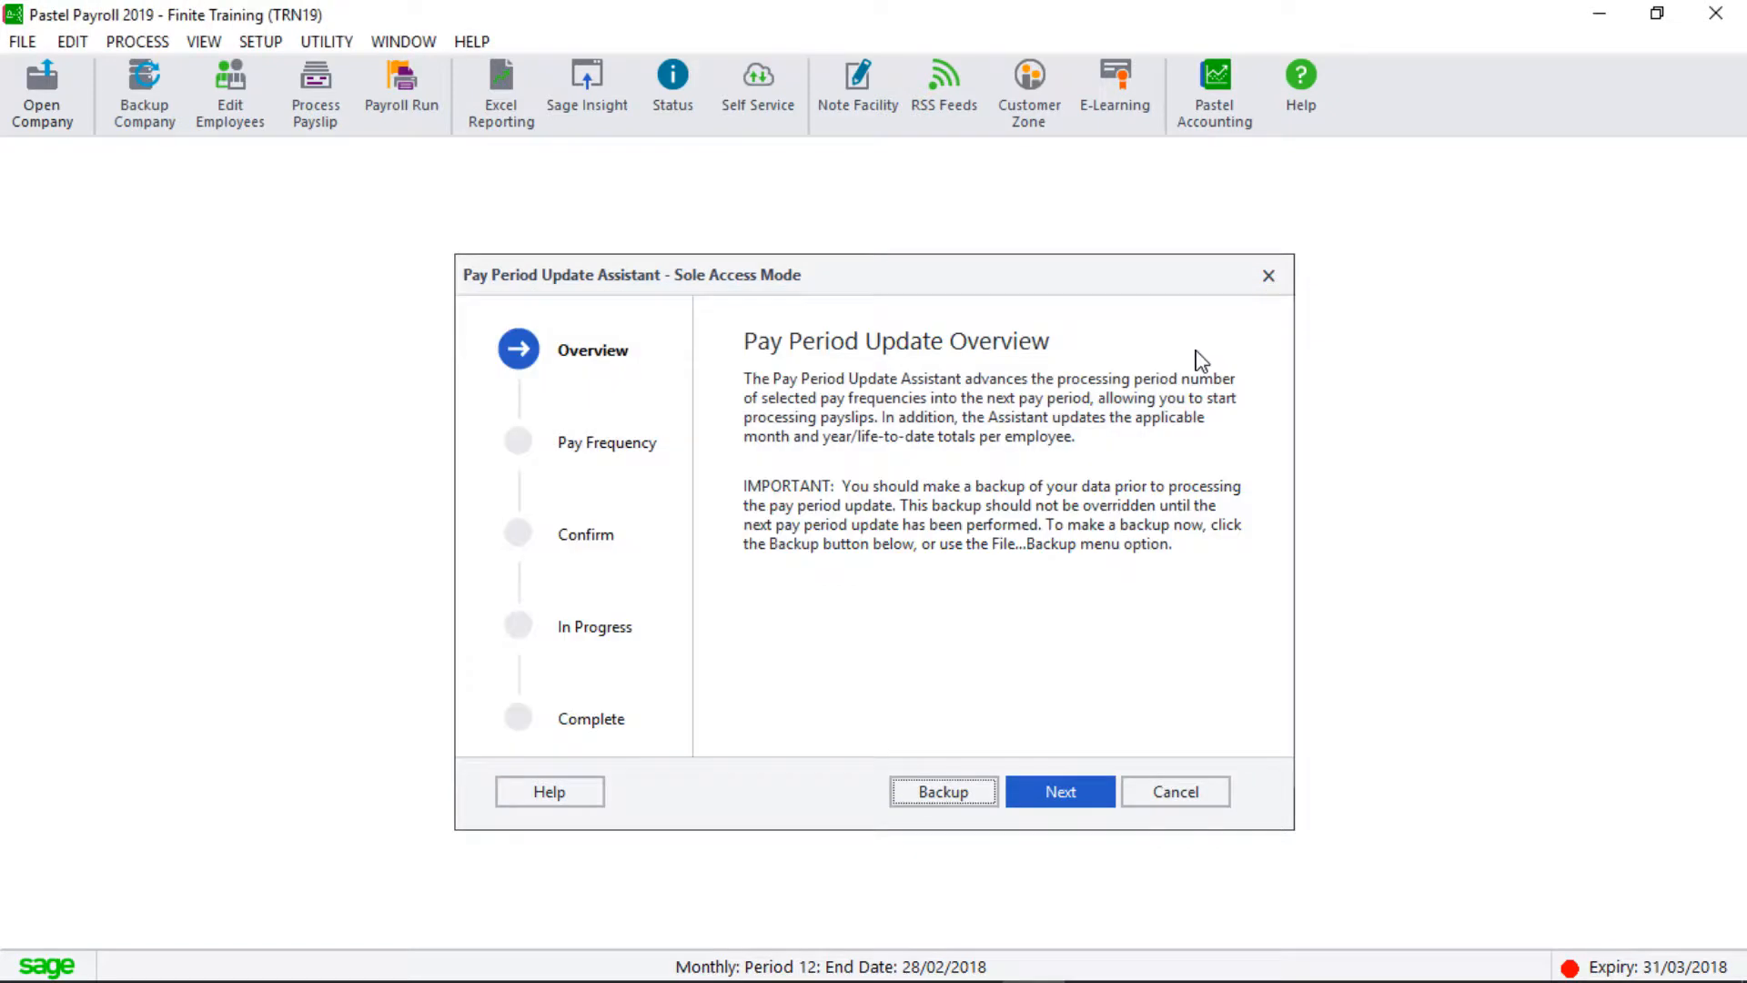
# Run the Monthly pay period update to Year End (2017 - 2018) and check System Status.
pyautogui.click(1058, 793)
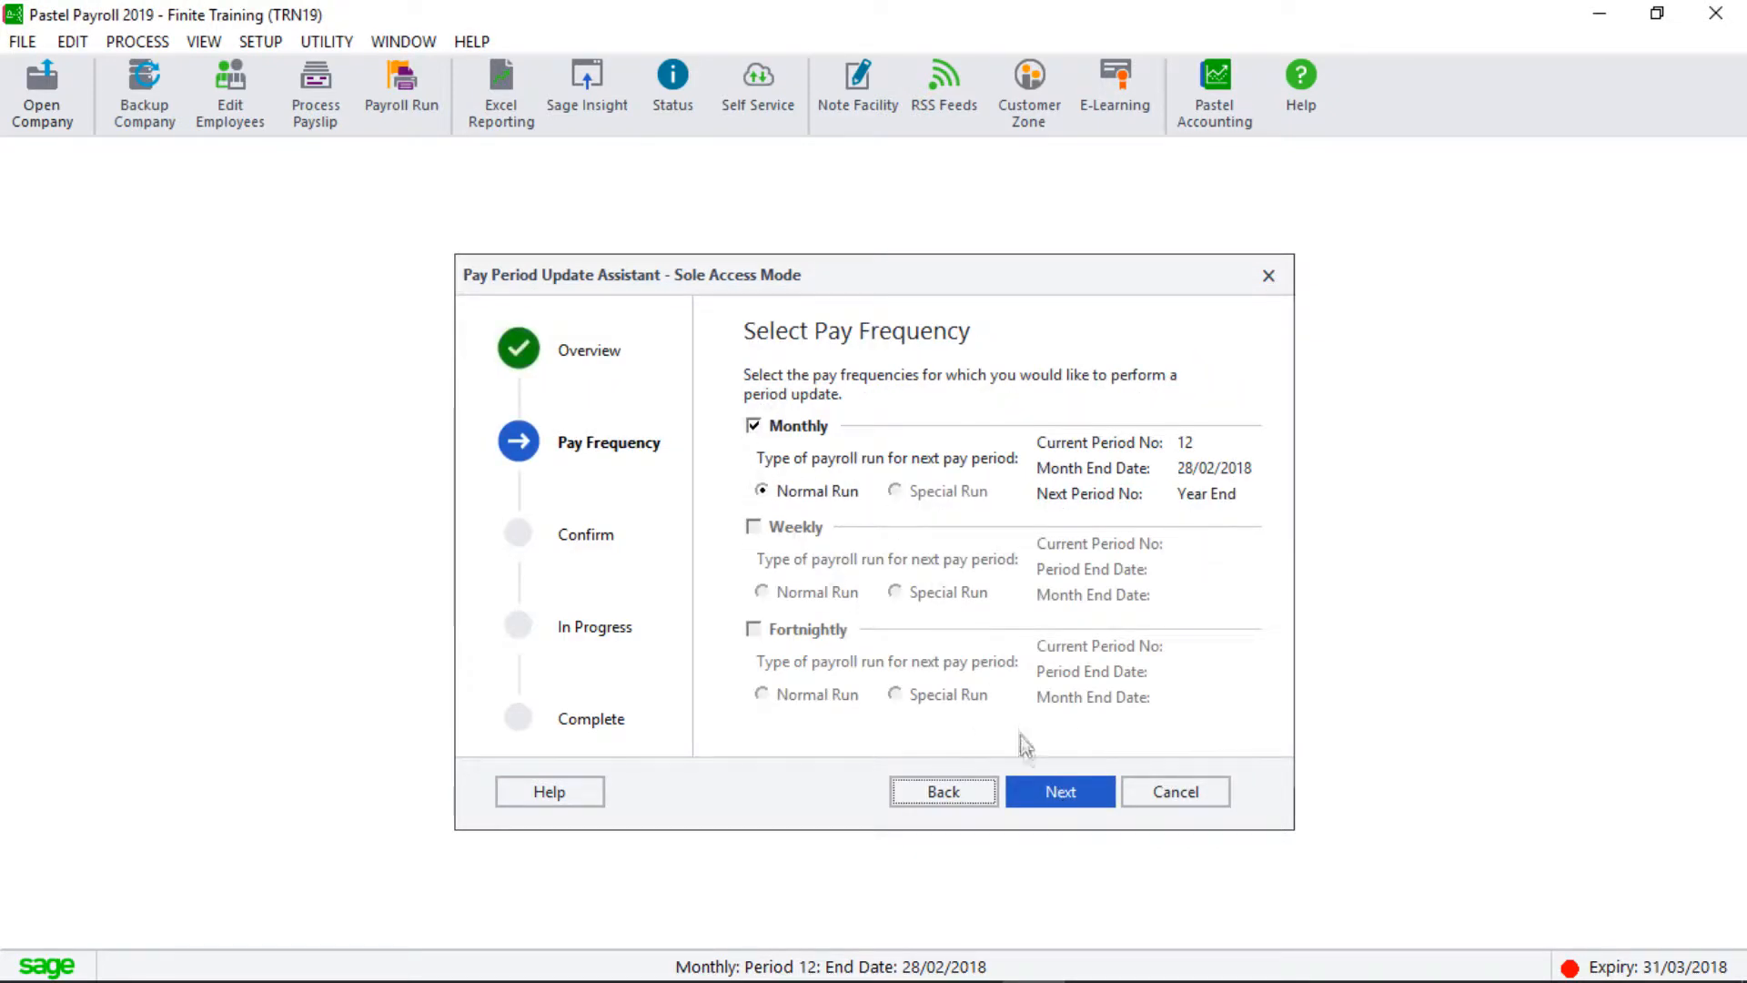
pyautogui.click(1037, 790)
pyautogui.click(1035, 788)
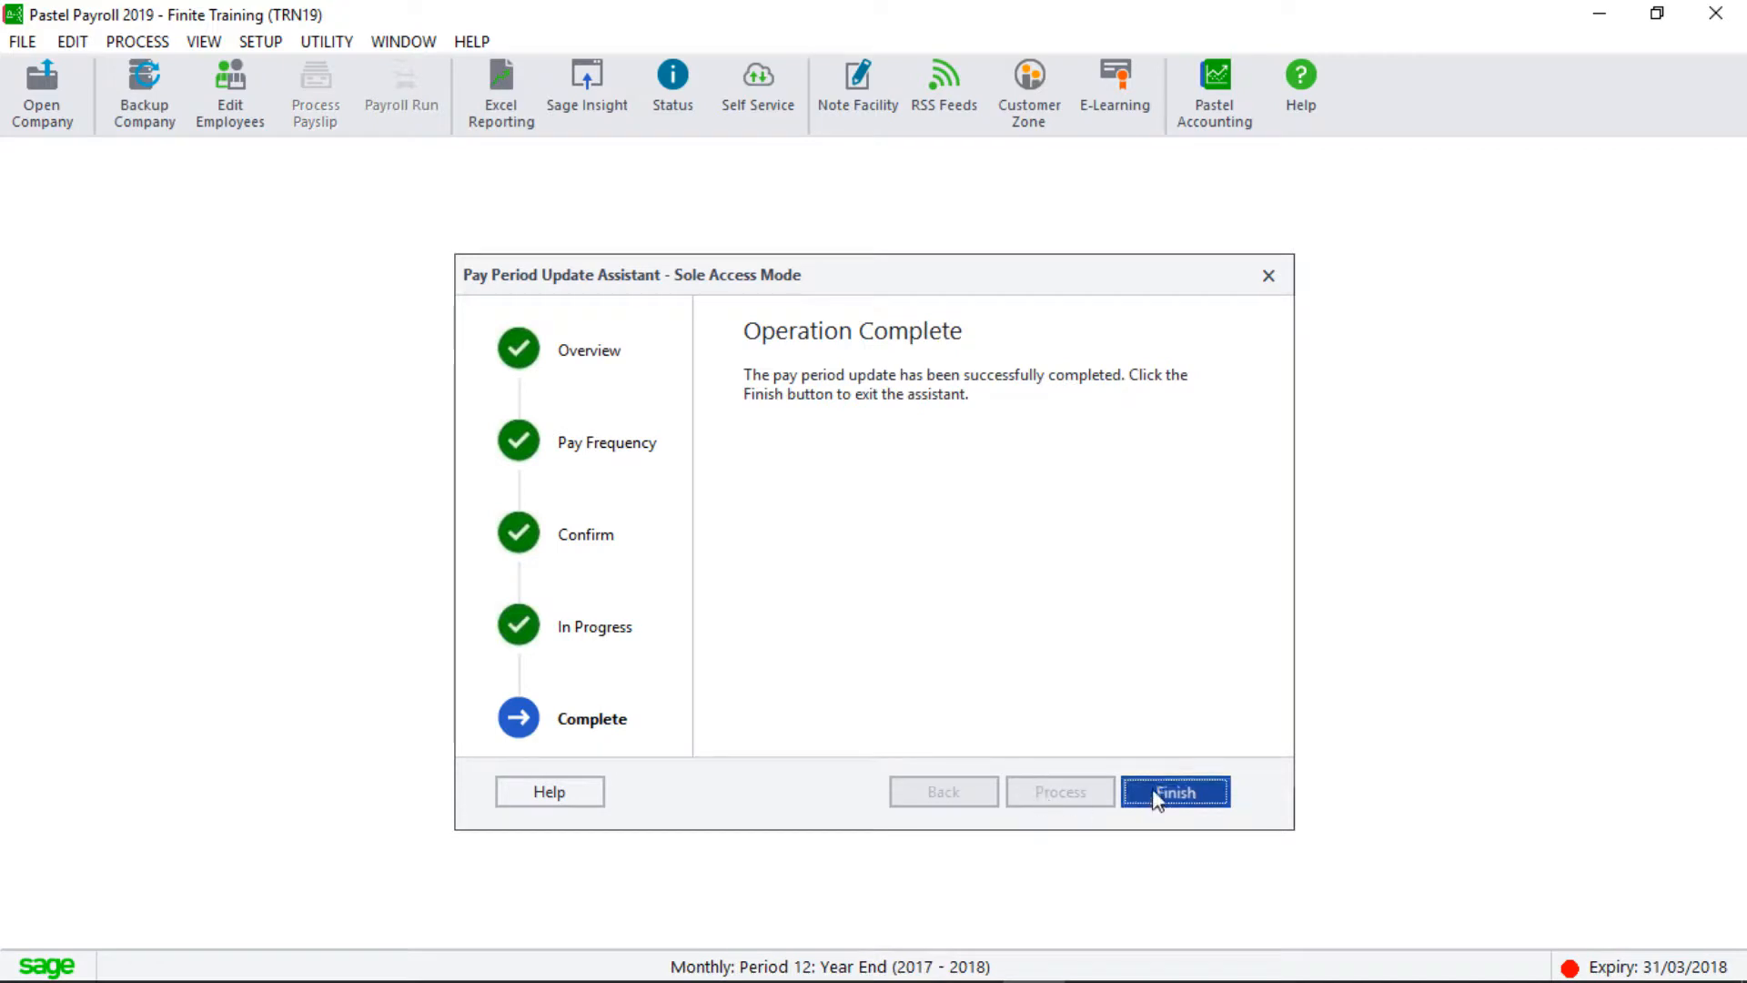
pyautogui.click(1156, 798)
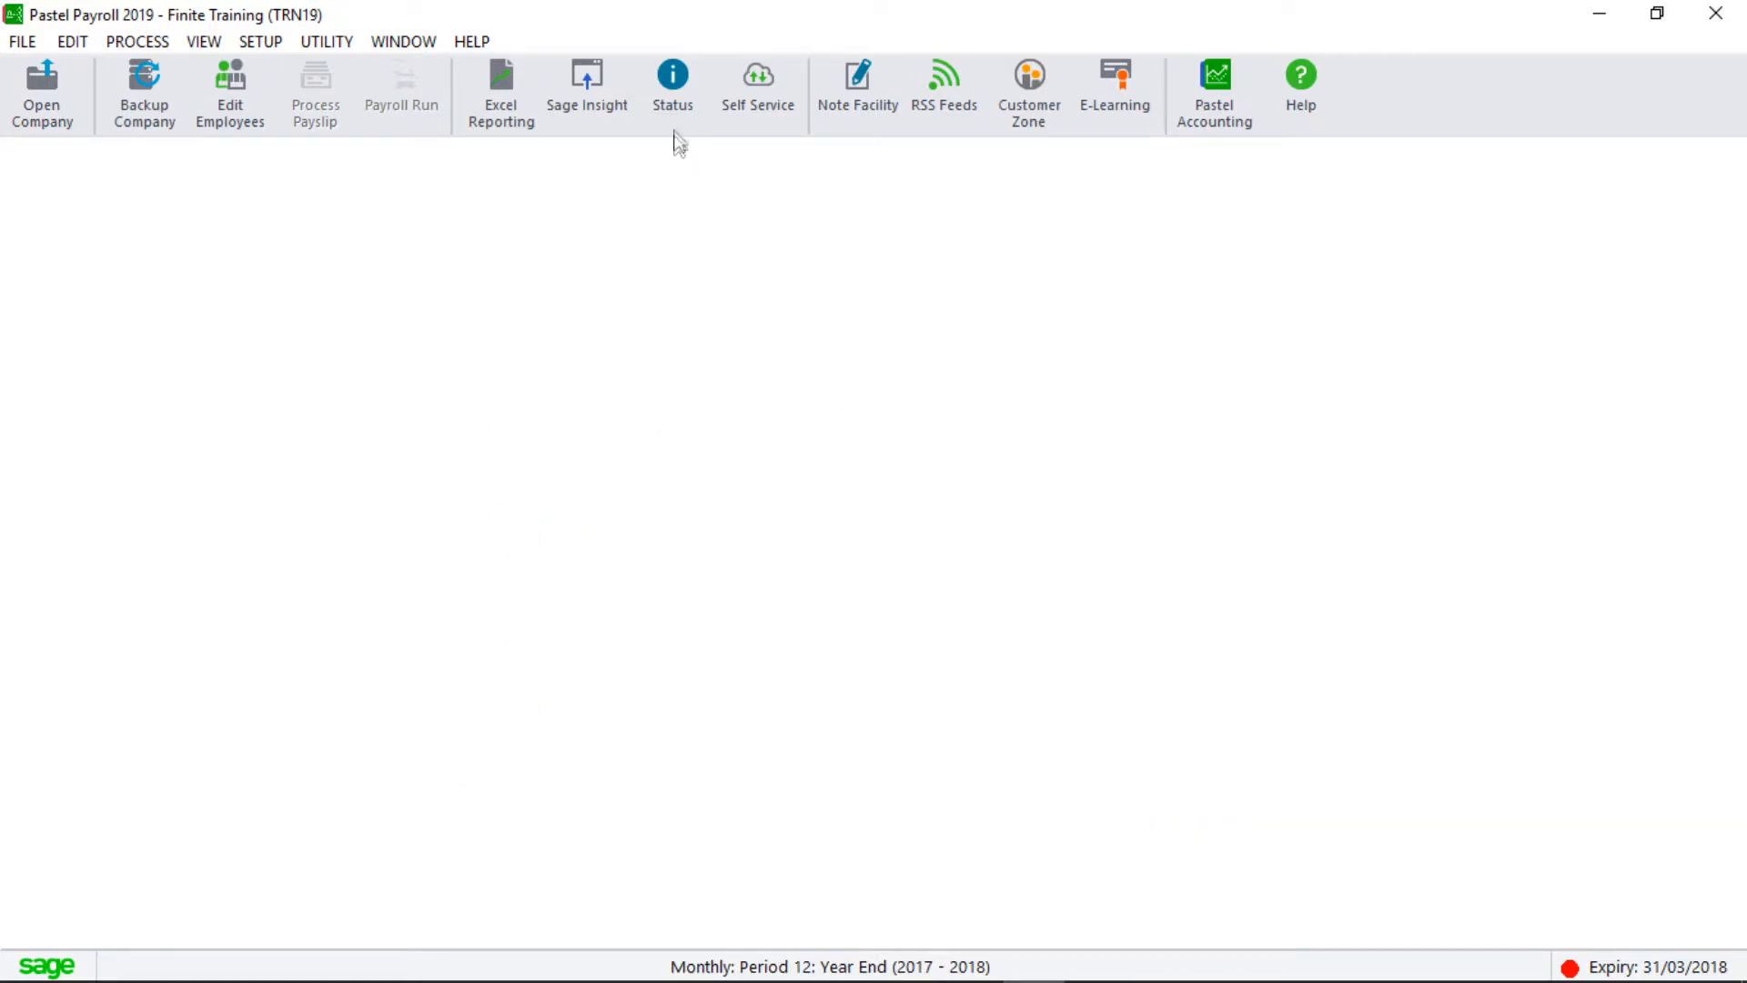
pyautogui.click(674, 92)
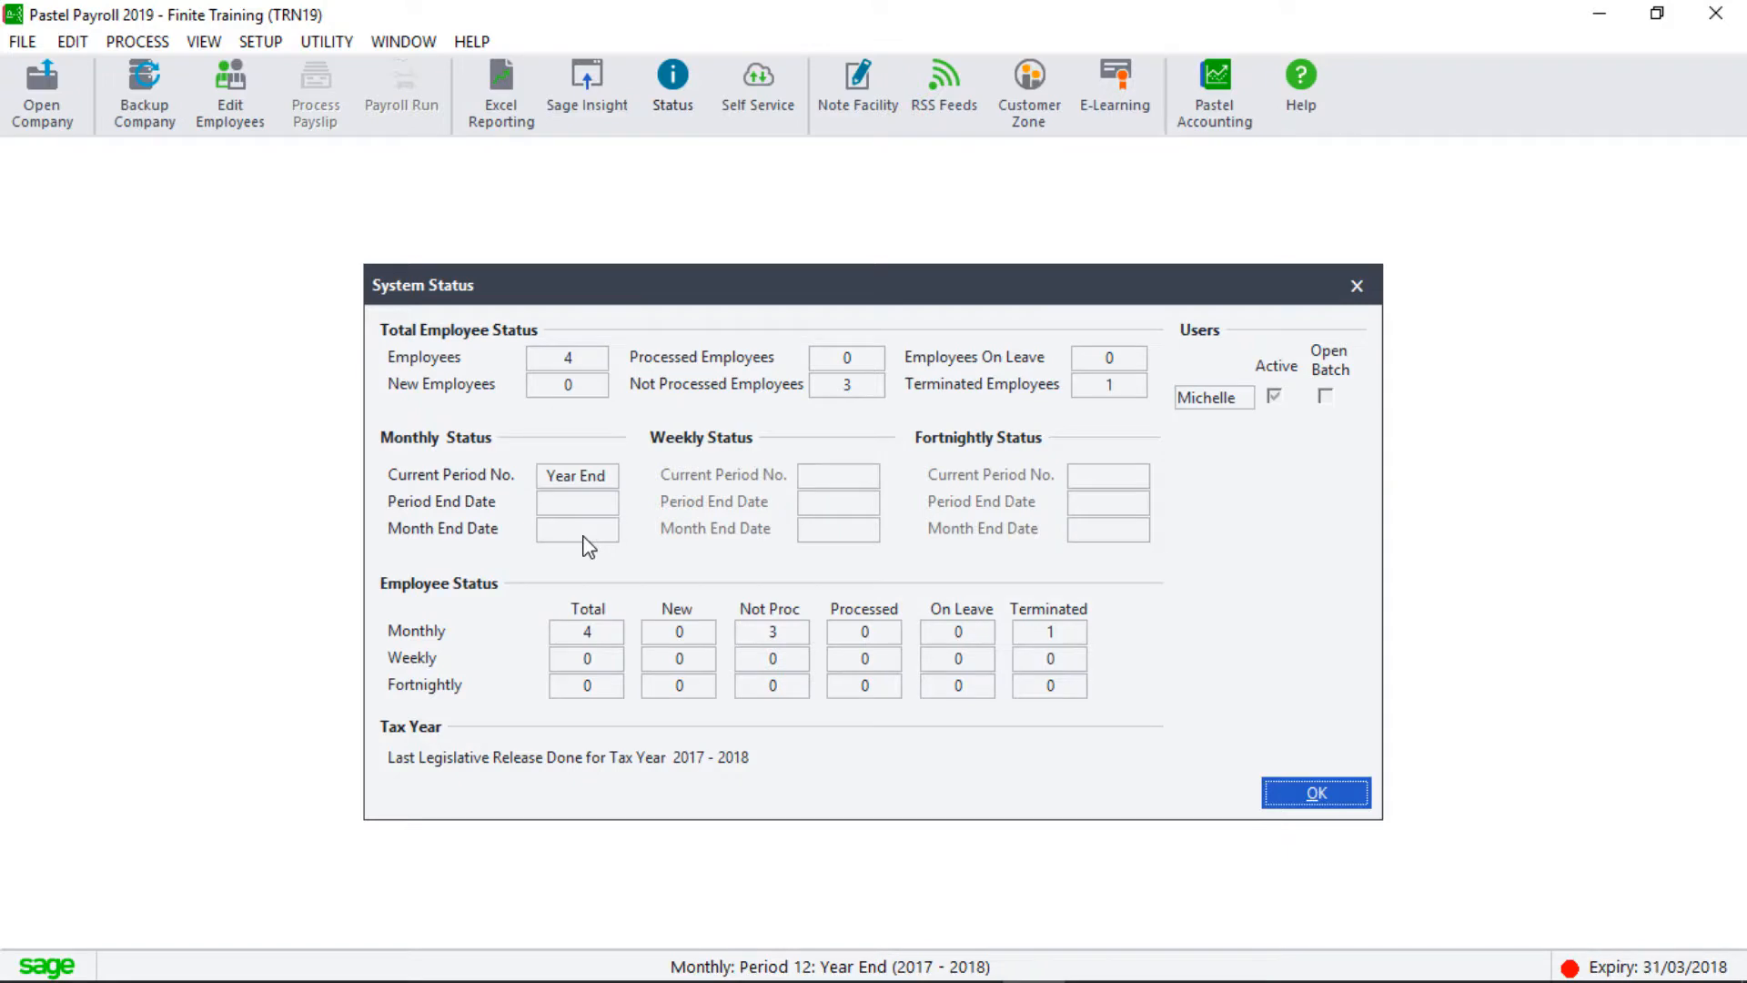
# Start the Year End Update and back up TRN19 into the feb18 folder.
pyautogui.press('Return')
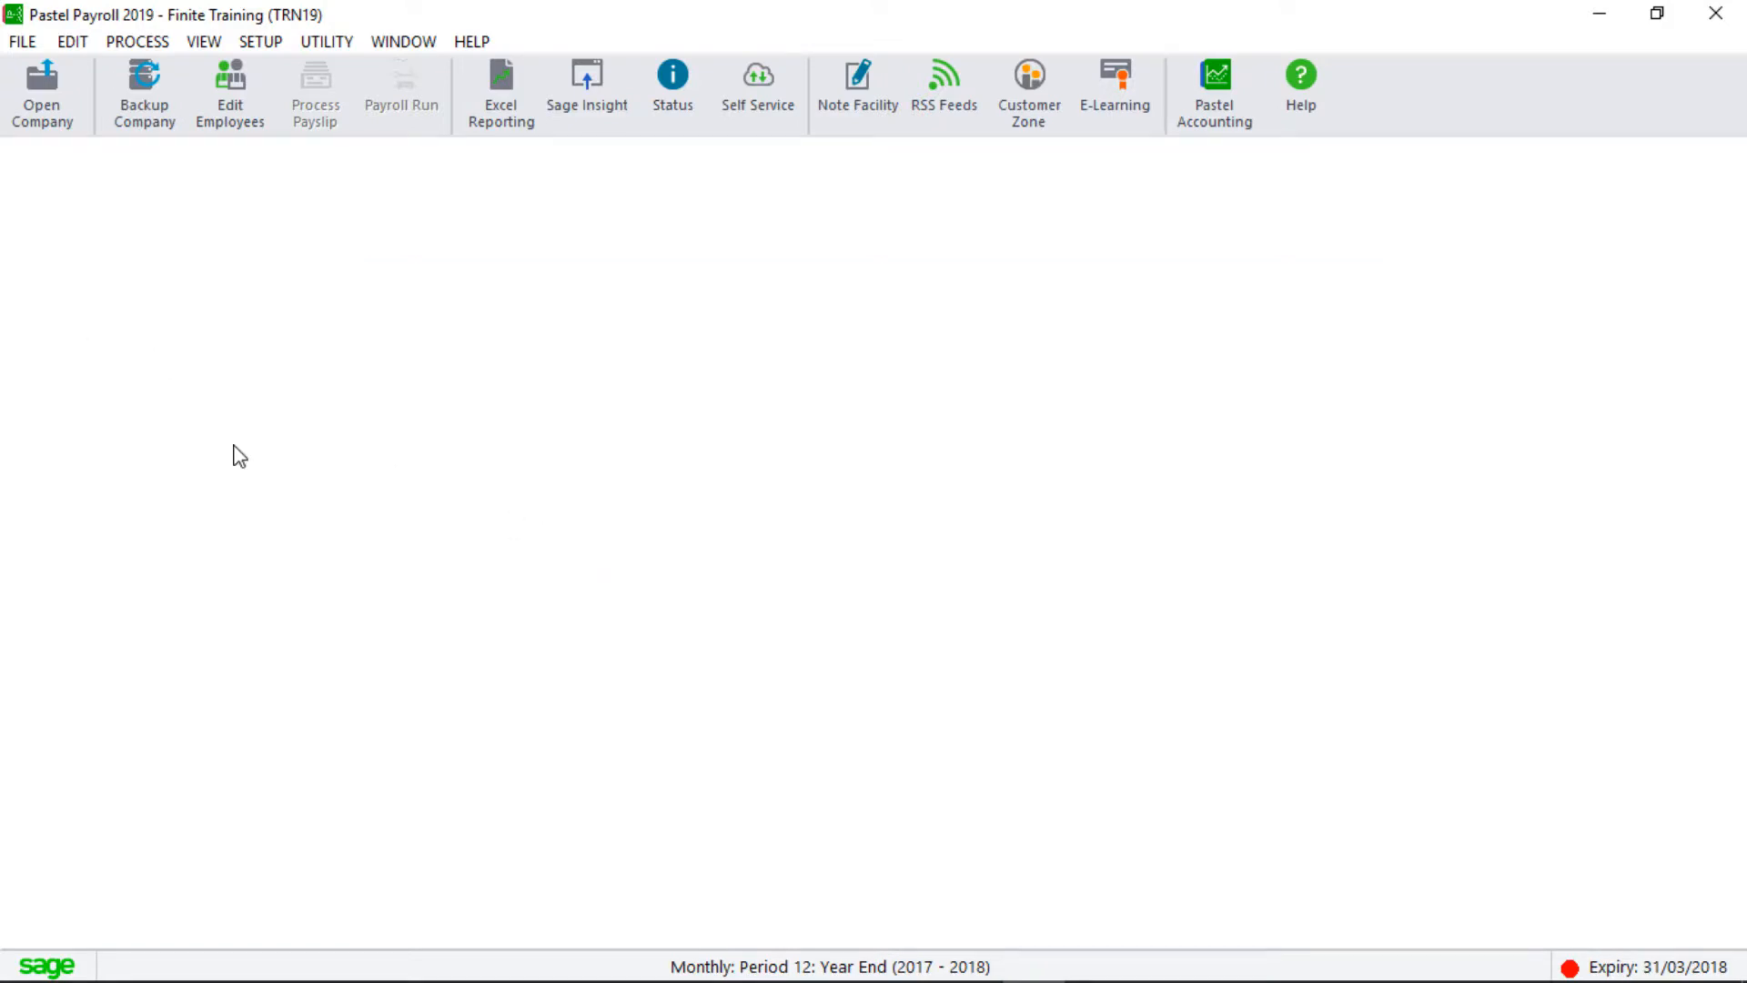
pyautogui.click(143, 45)
pyautogui.click(226, 285)
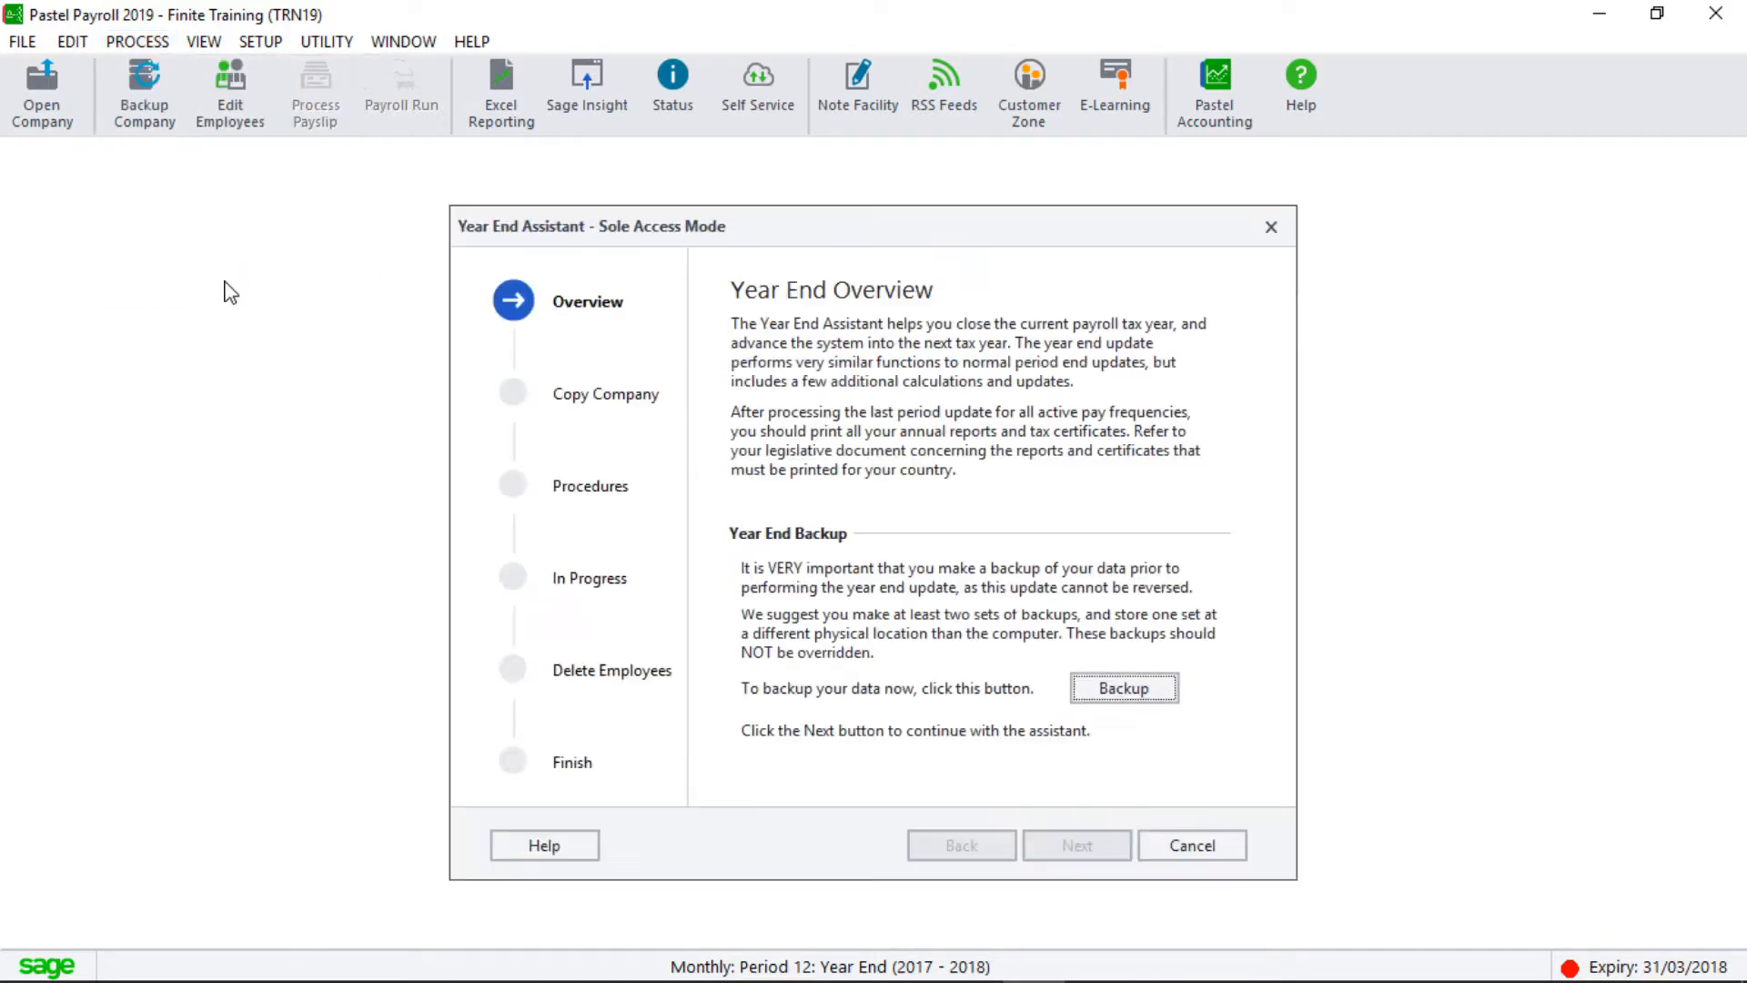
pyautogui.click(1119, 686)
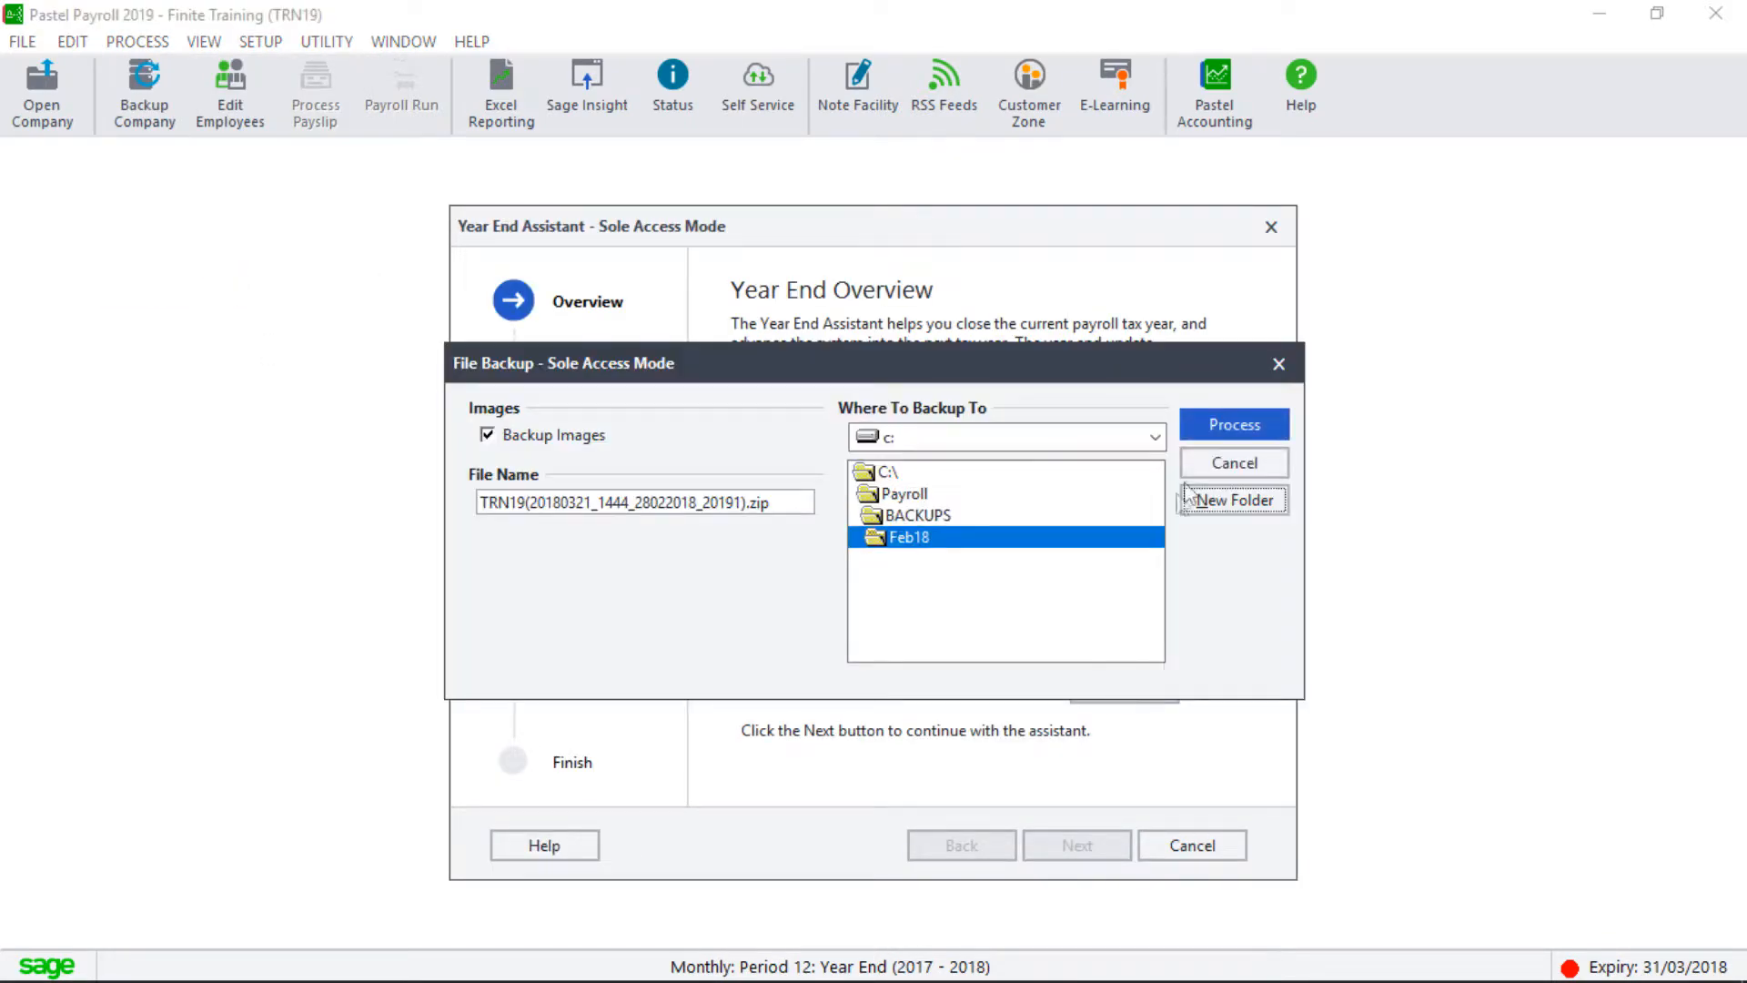
pyautogui.click(1231, 417)
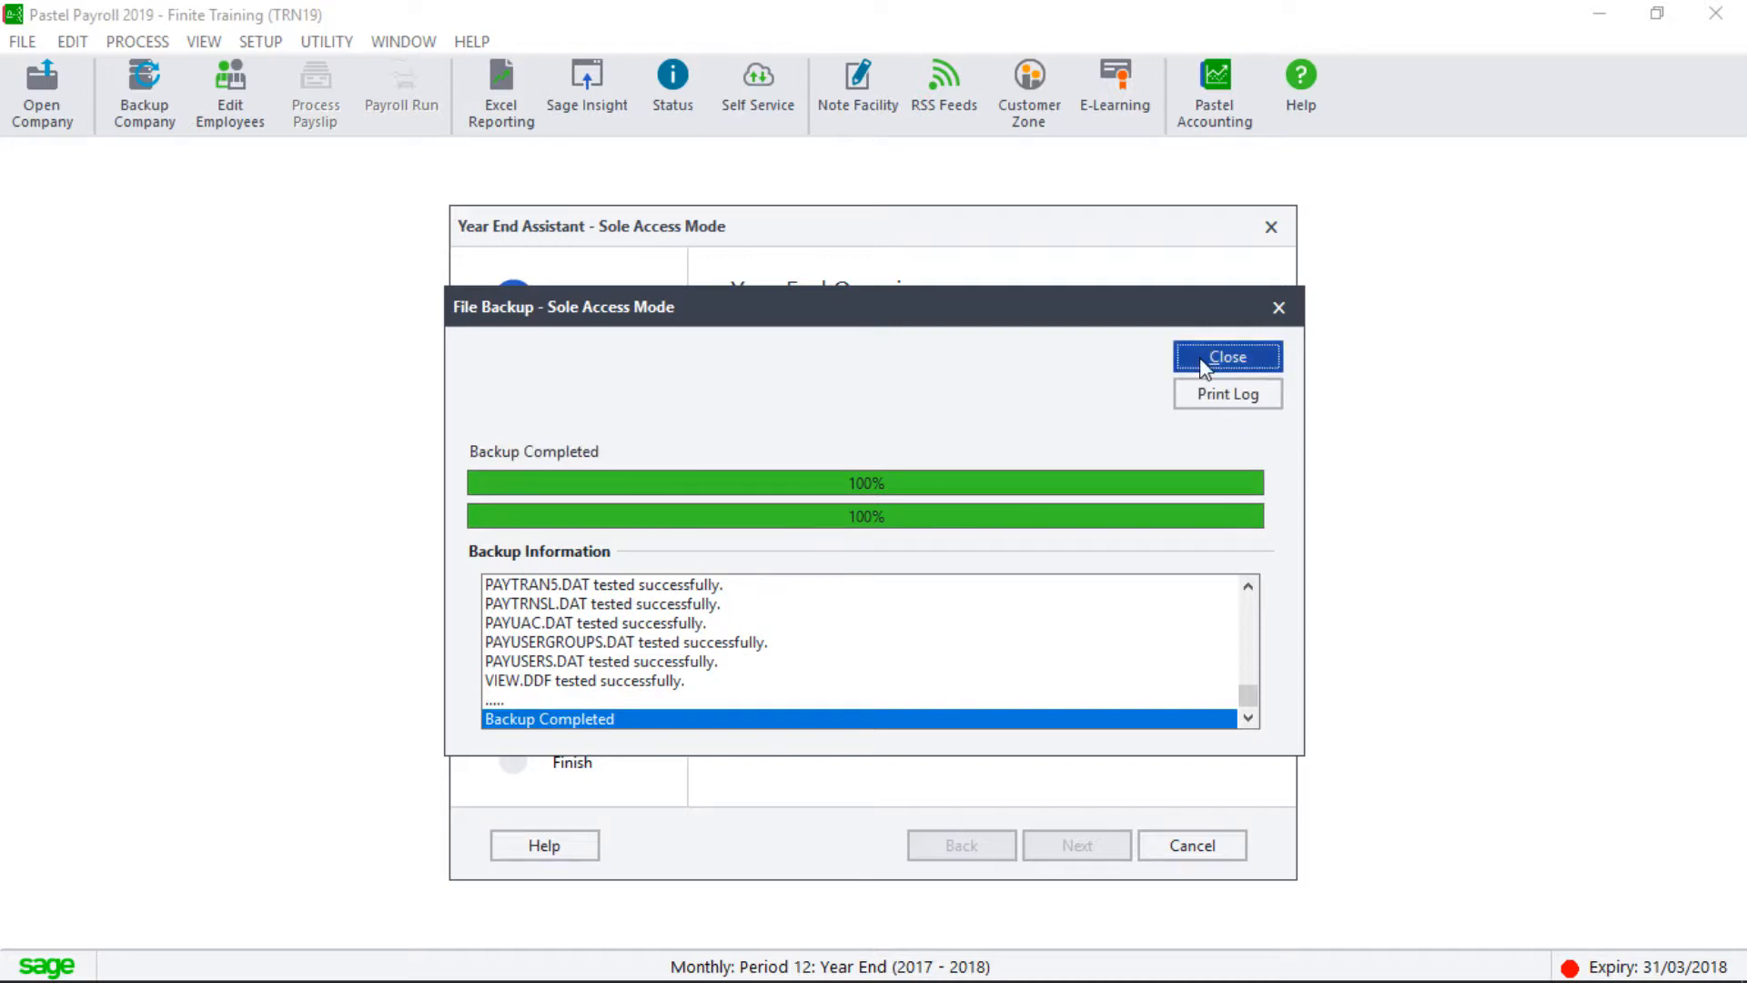
pyautogui.click(1205, 364)
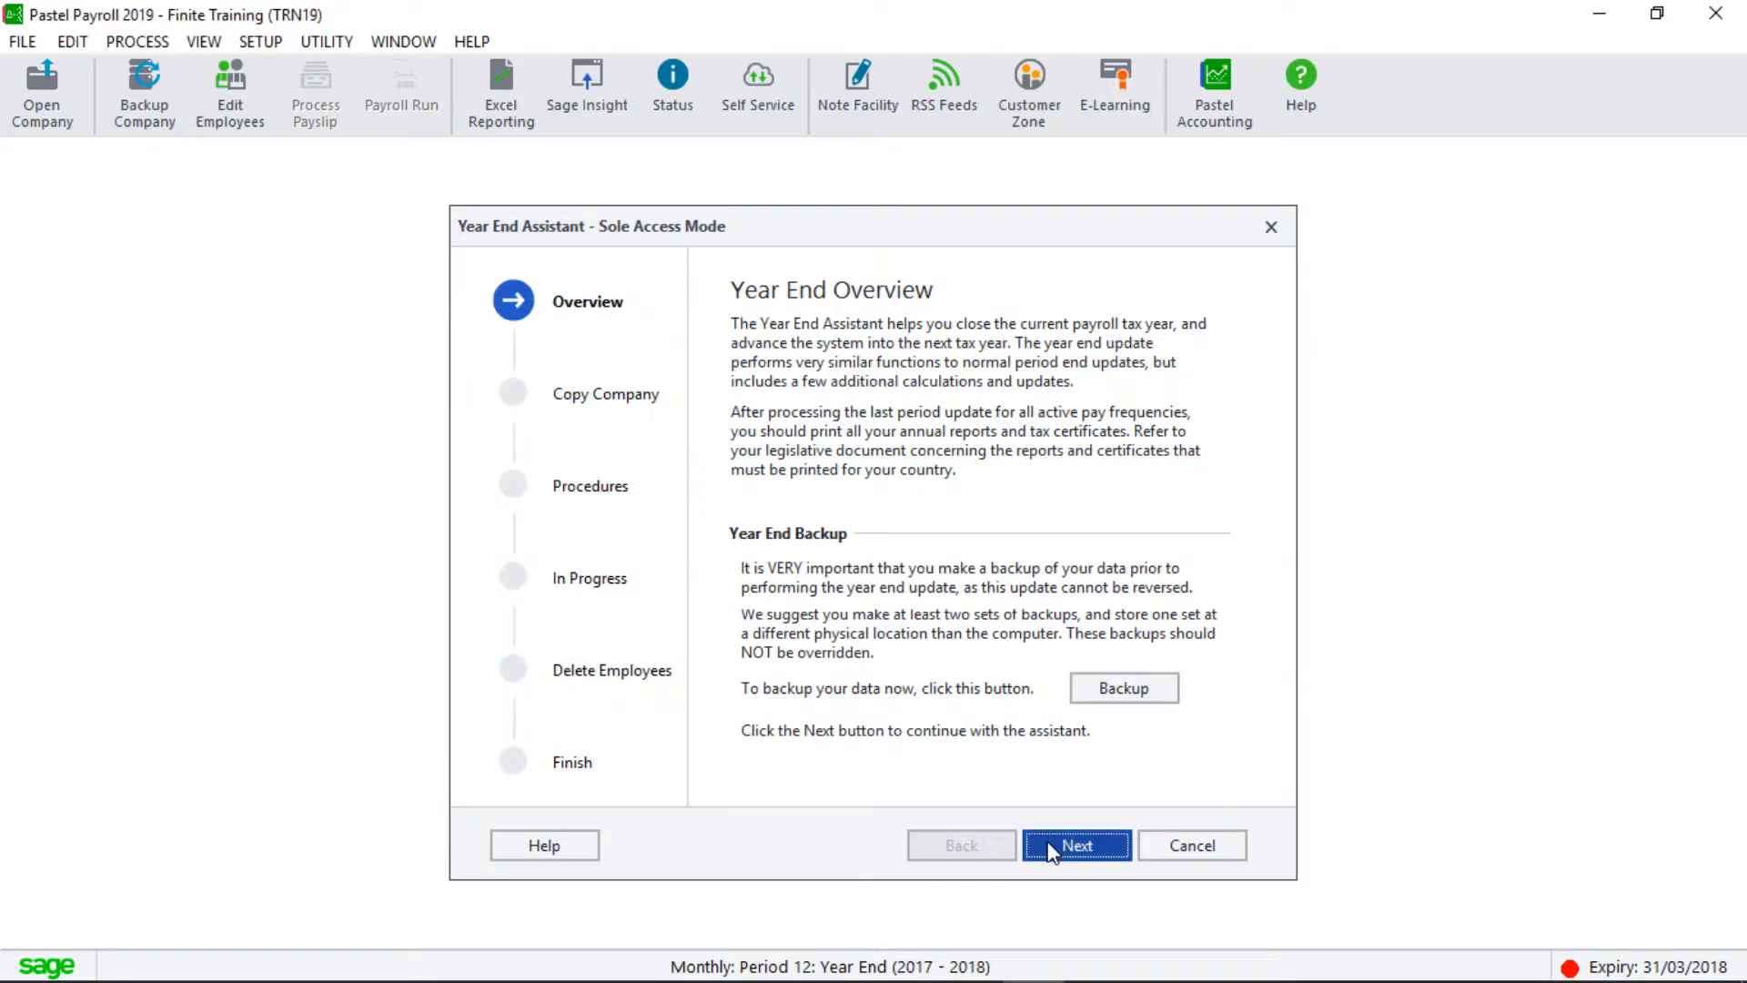
# Copy the company data into a new company named TRN18.
pyautogui.click(1053, 852)
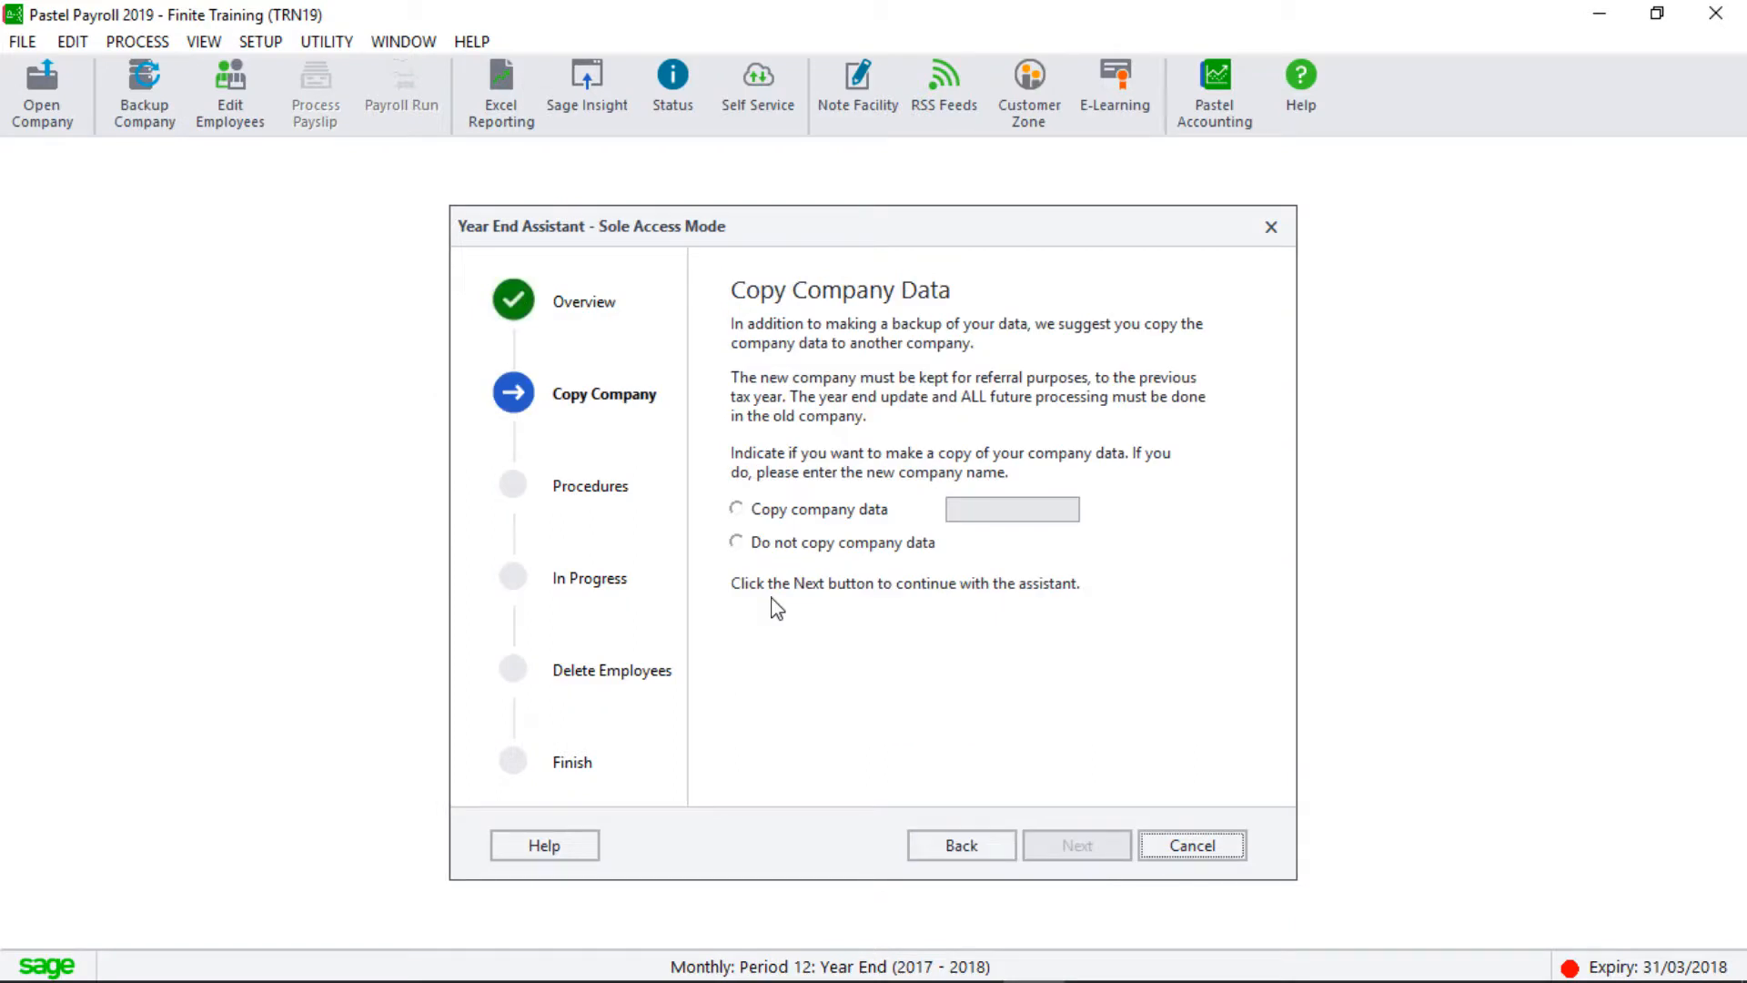
pyautogui.click(738, 509)
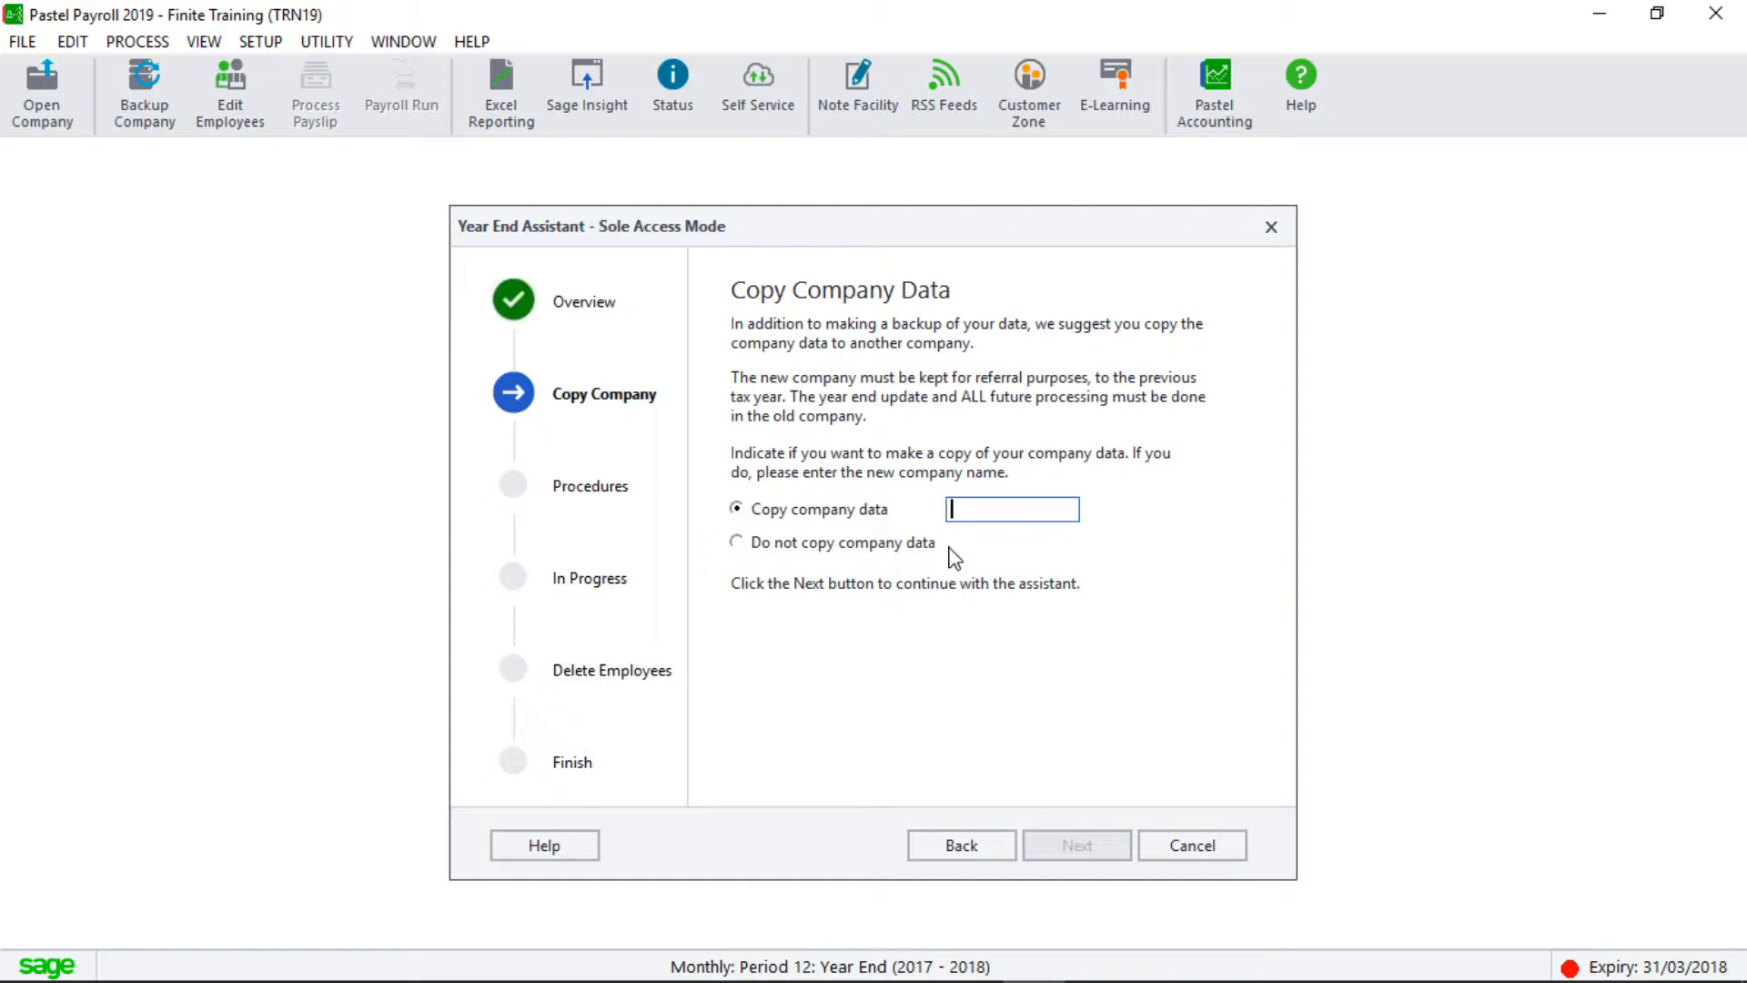
pyautogui.write('TRN')
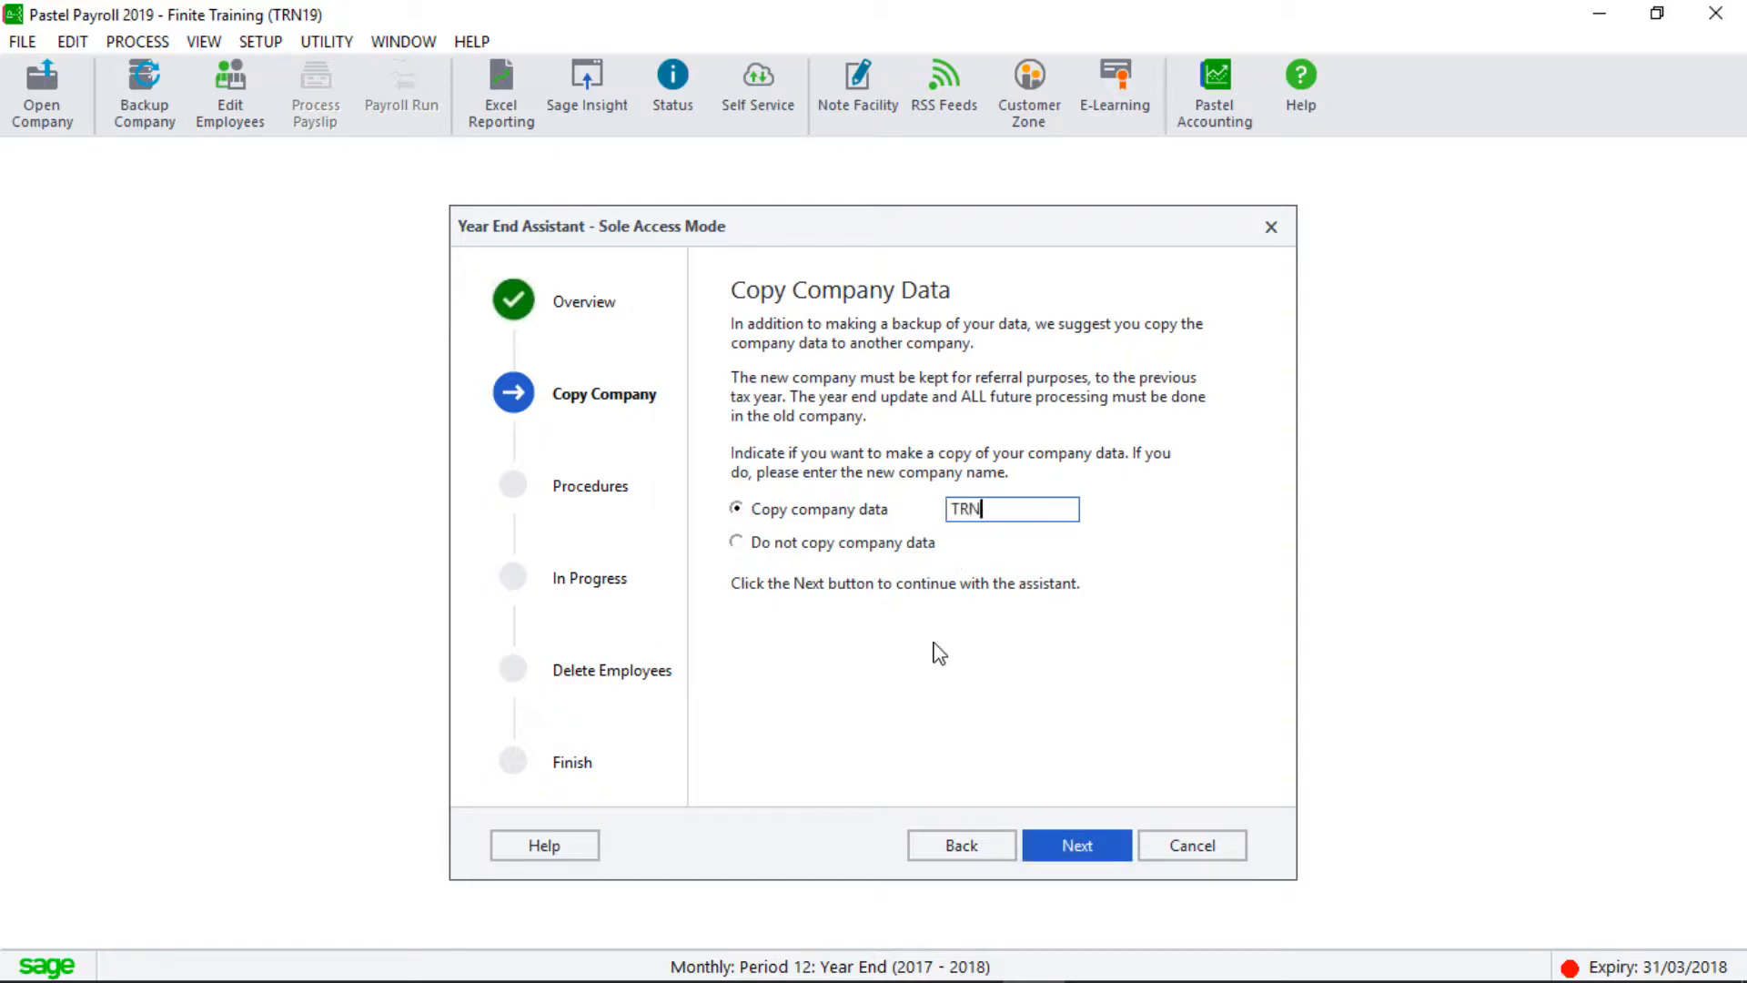
pyautogui.write('18')
pyautogui.click(1061, 847)
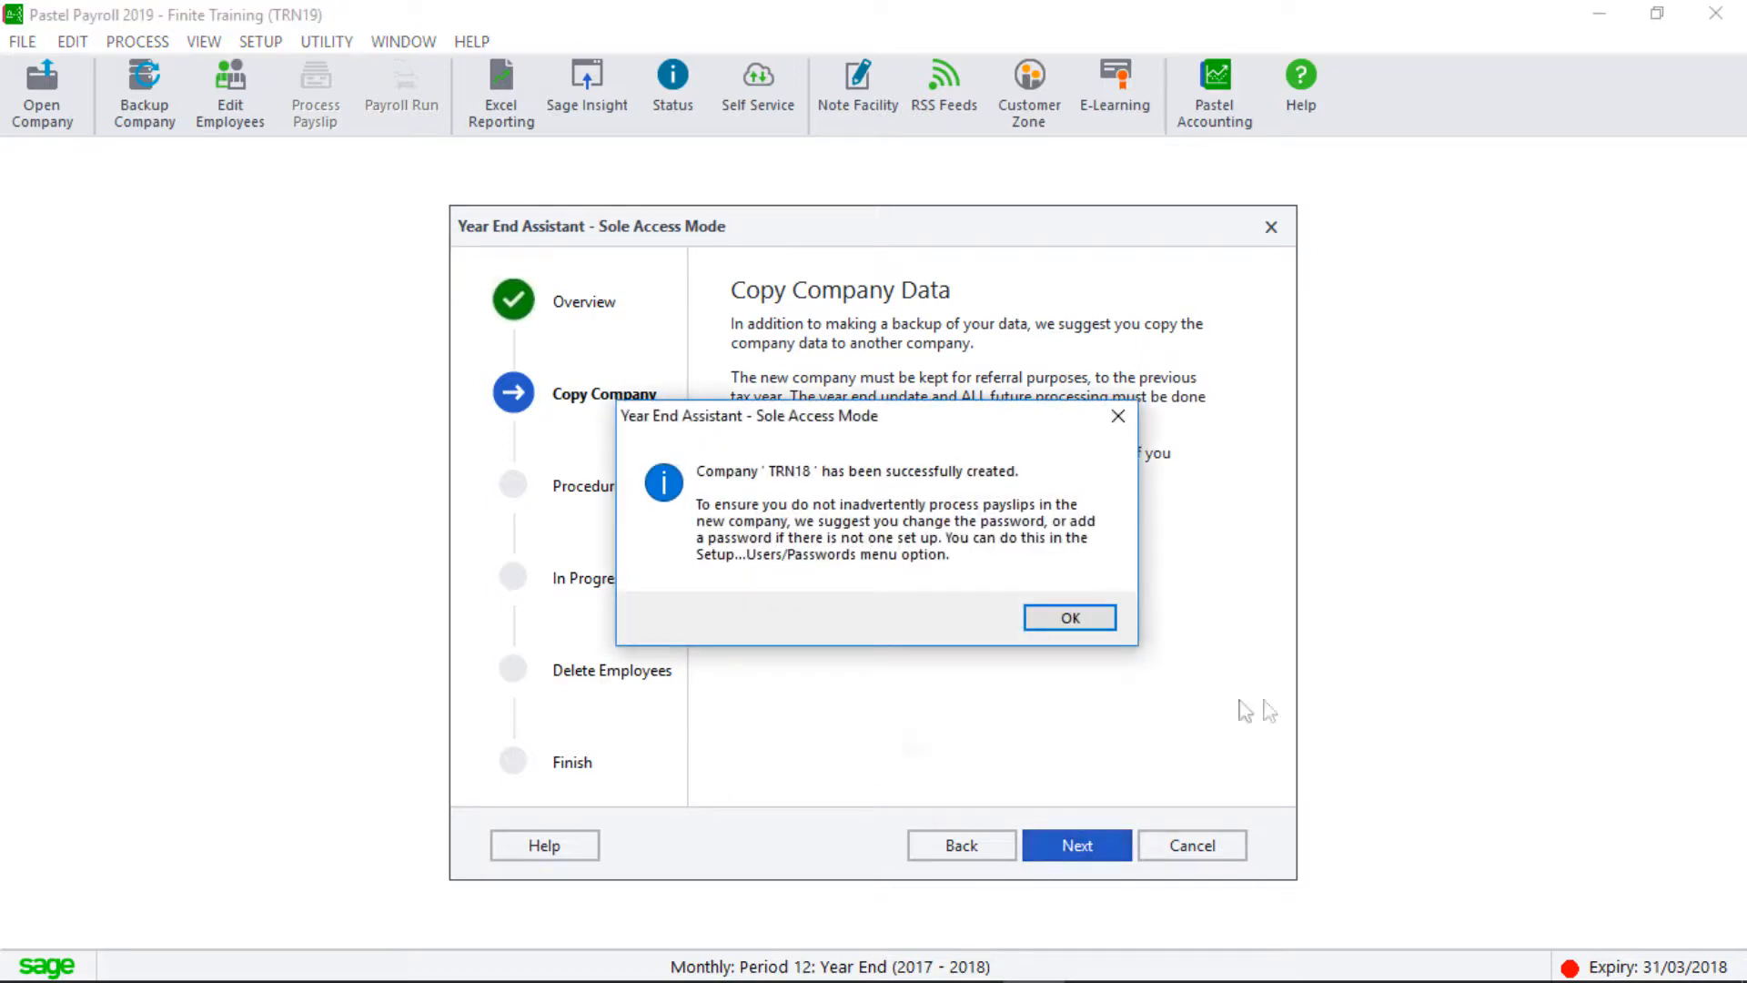
pyautogui.click(1063, 622)
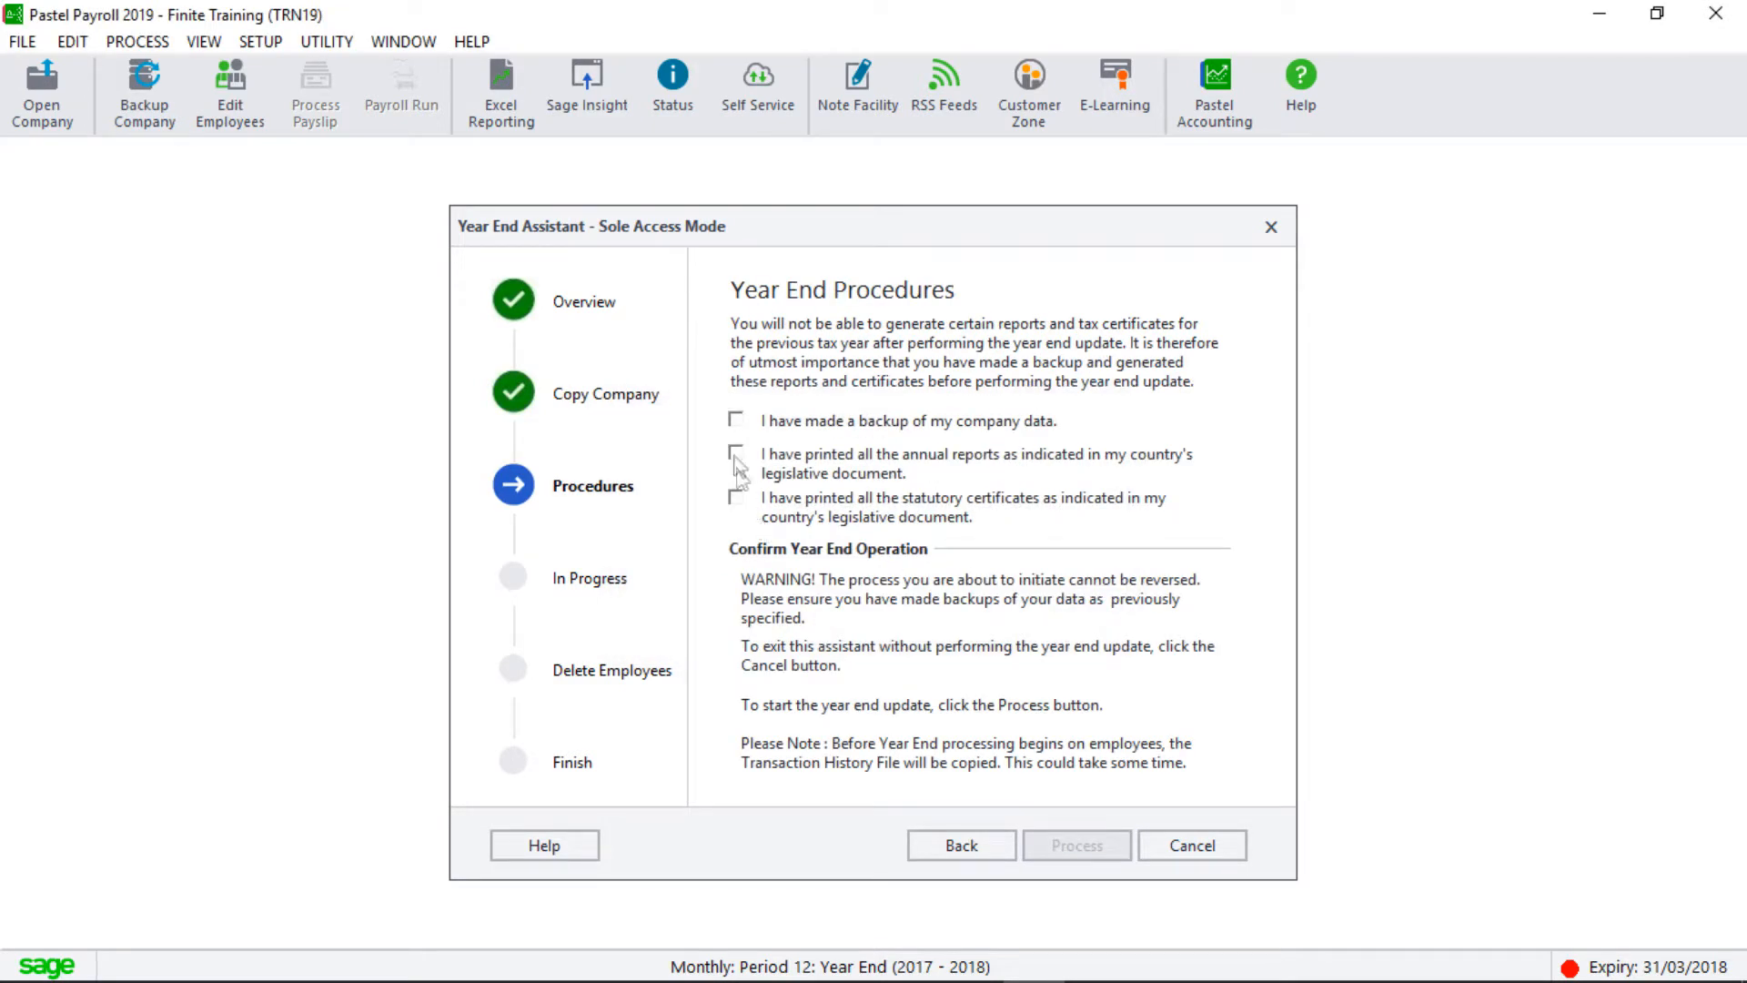
# Confirm backup, annual reports and statutory certificates are done, then process the year end.
pyautogui.click(737, 421)
pyautogui.click(736, 453)
pyautogui.click(737, 498)
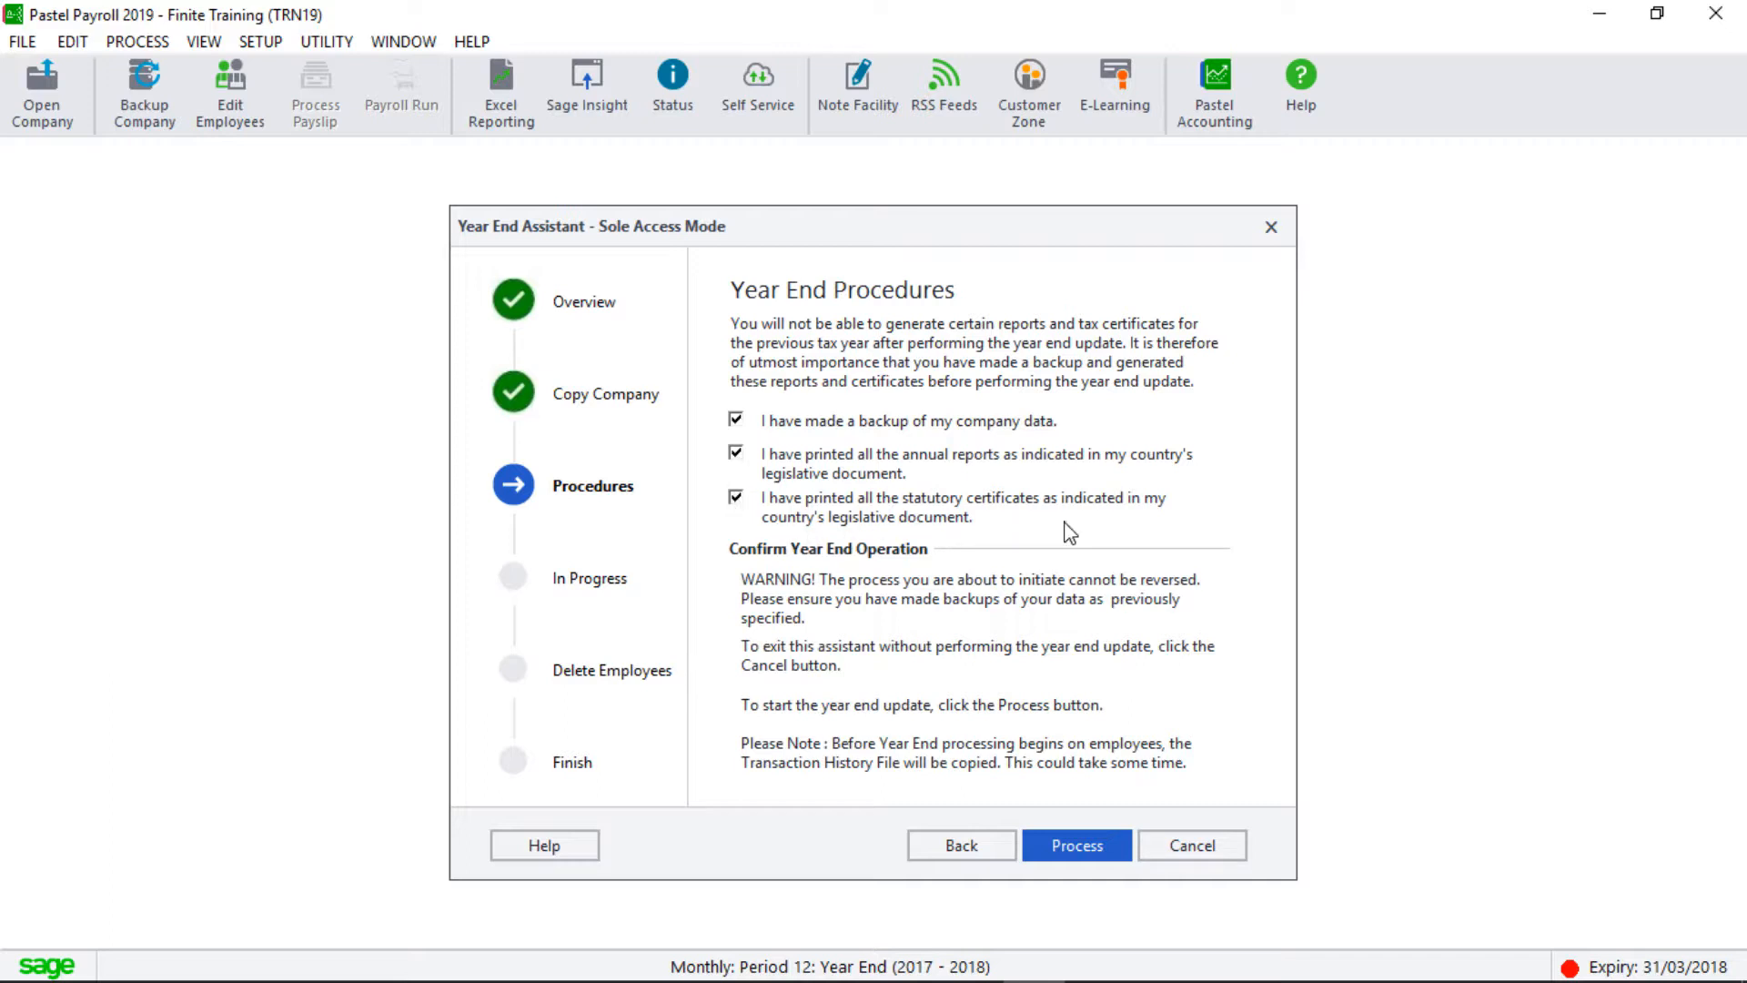
pyautogui.click(1043, 848)
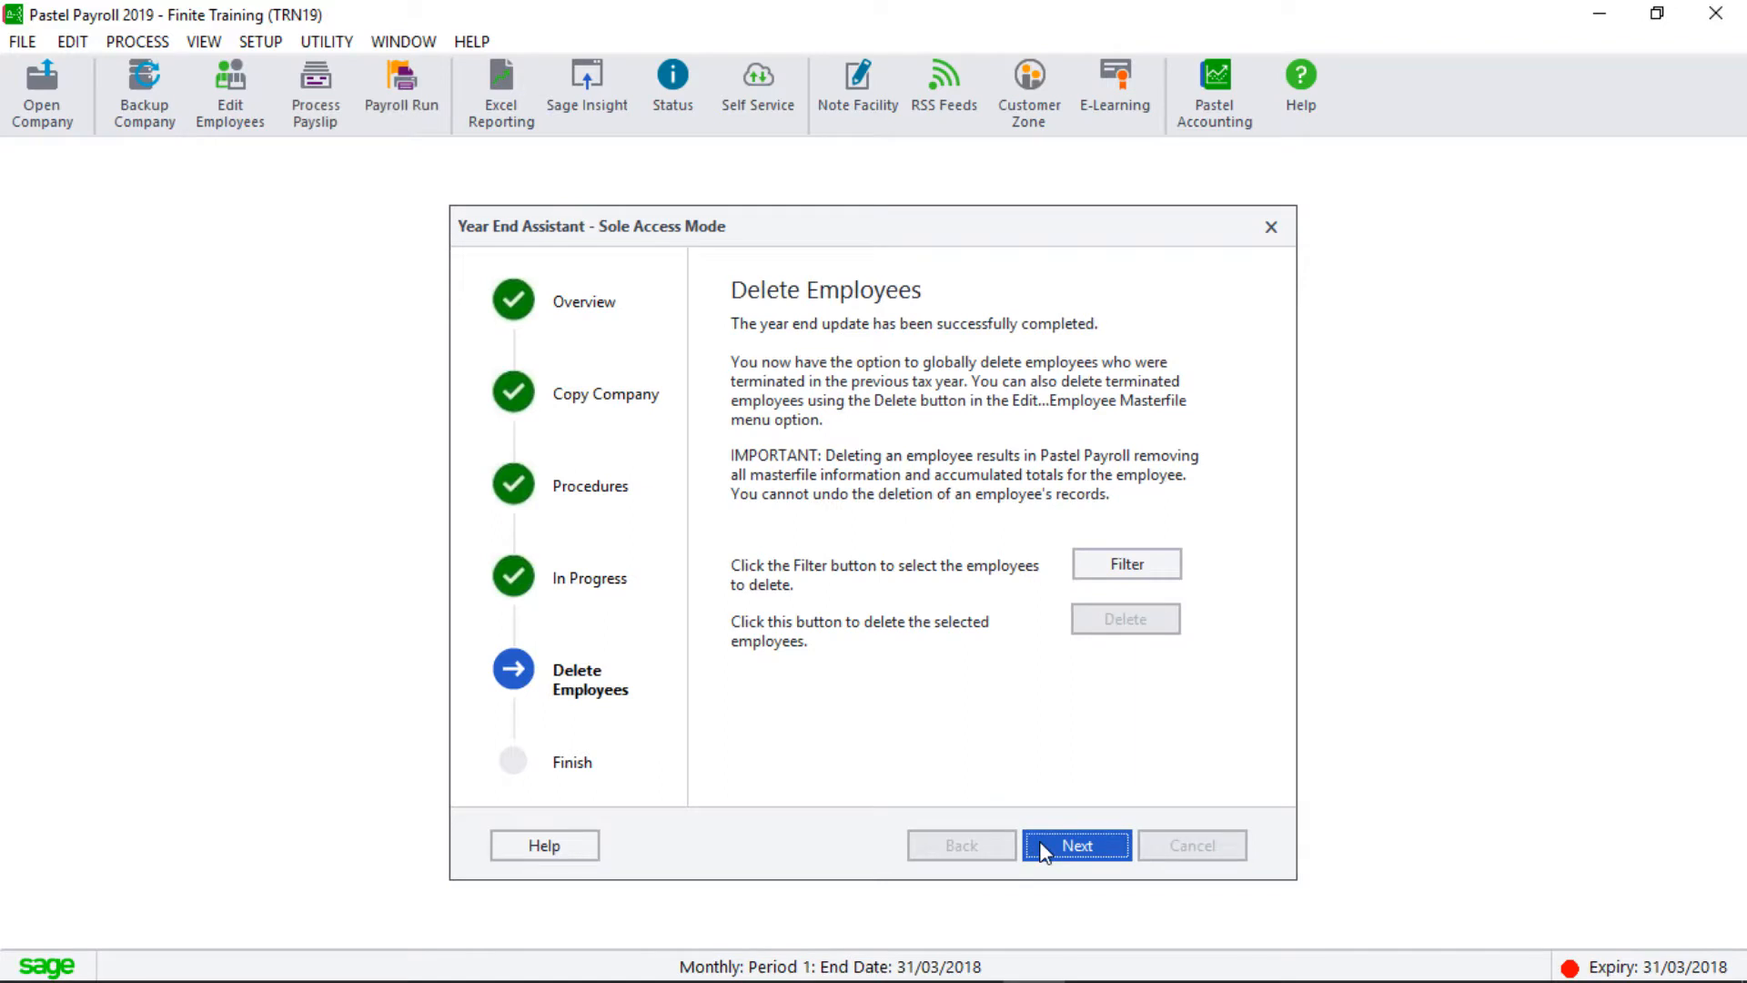
# Delete last tax year's terminated employee using the Terminations filter, then finish the Year End Assistant.
pyautogui.click(1106, 574)
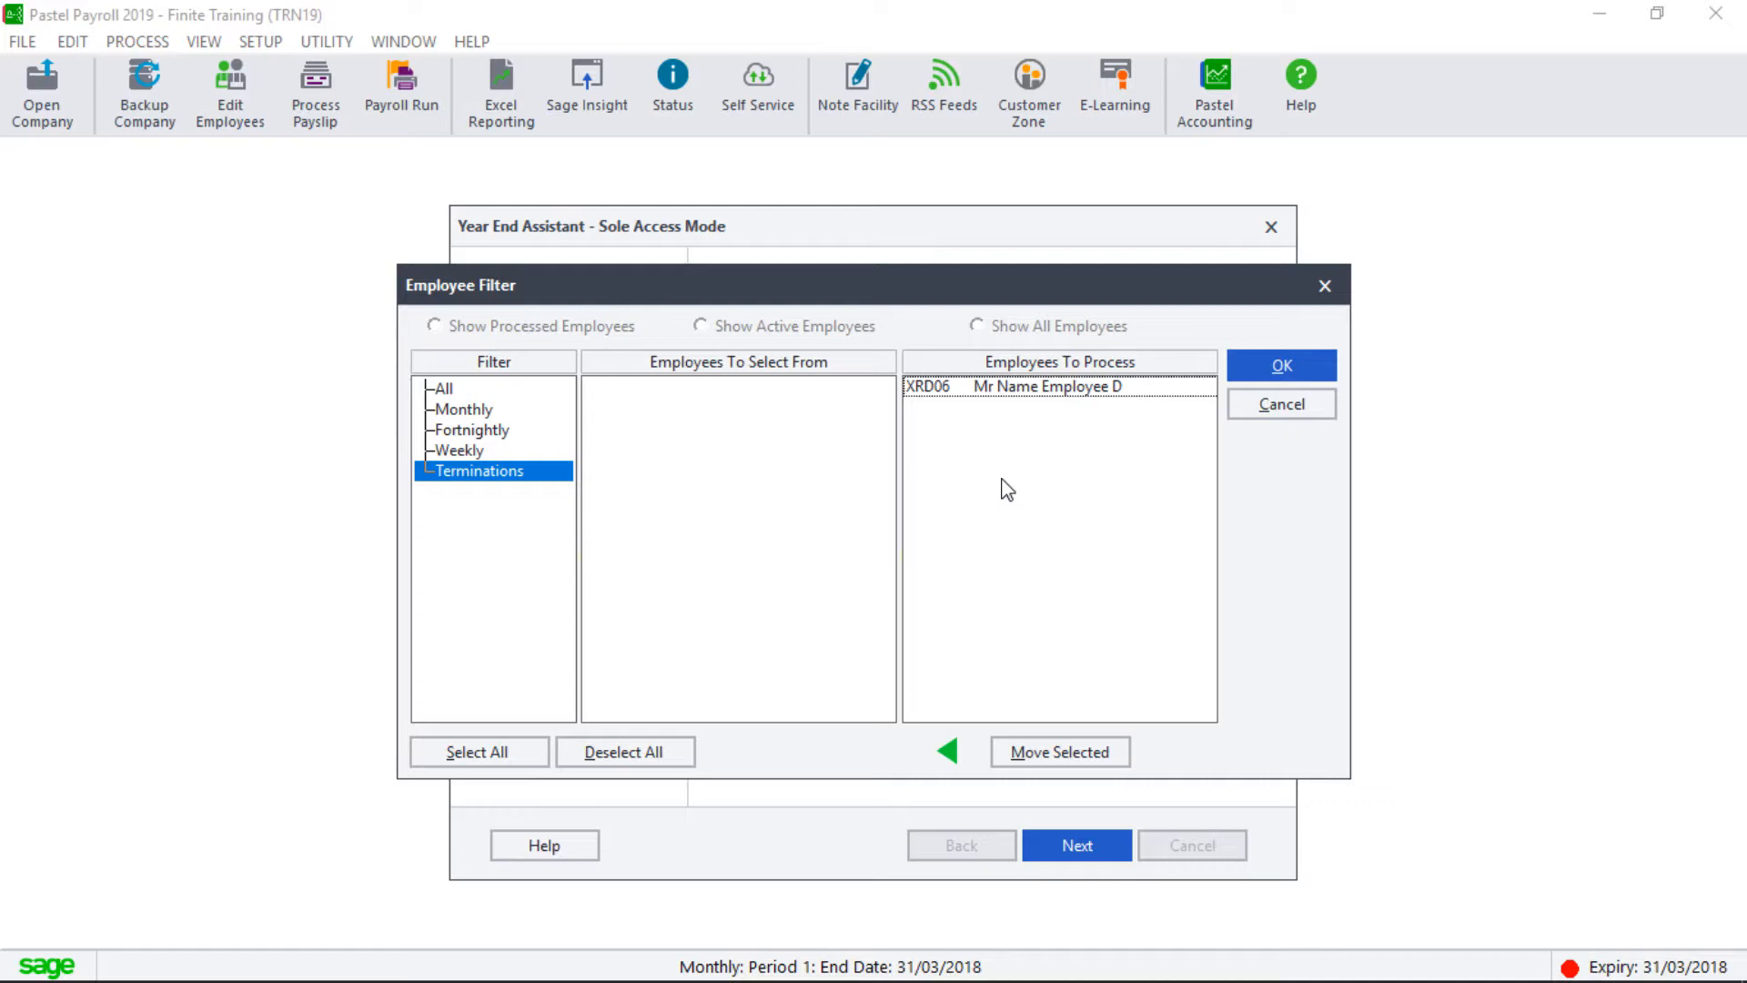
pyautogui.click(1252, 368)
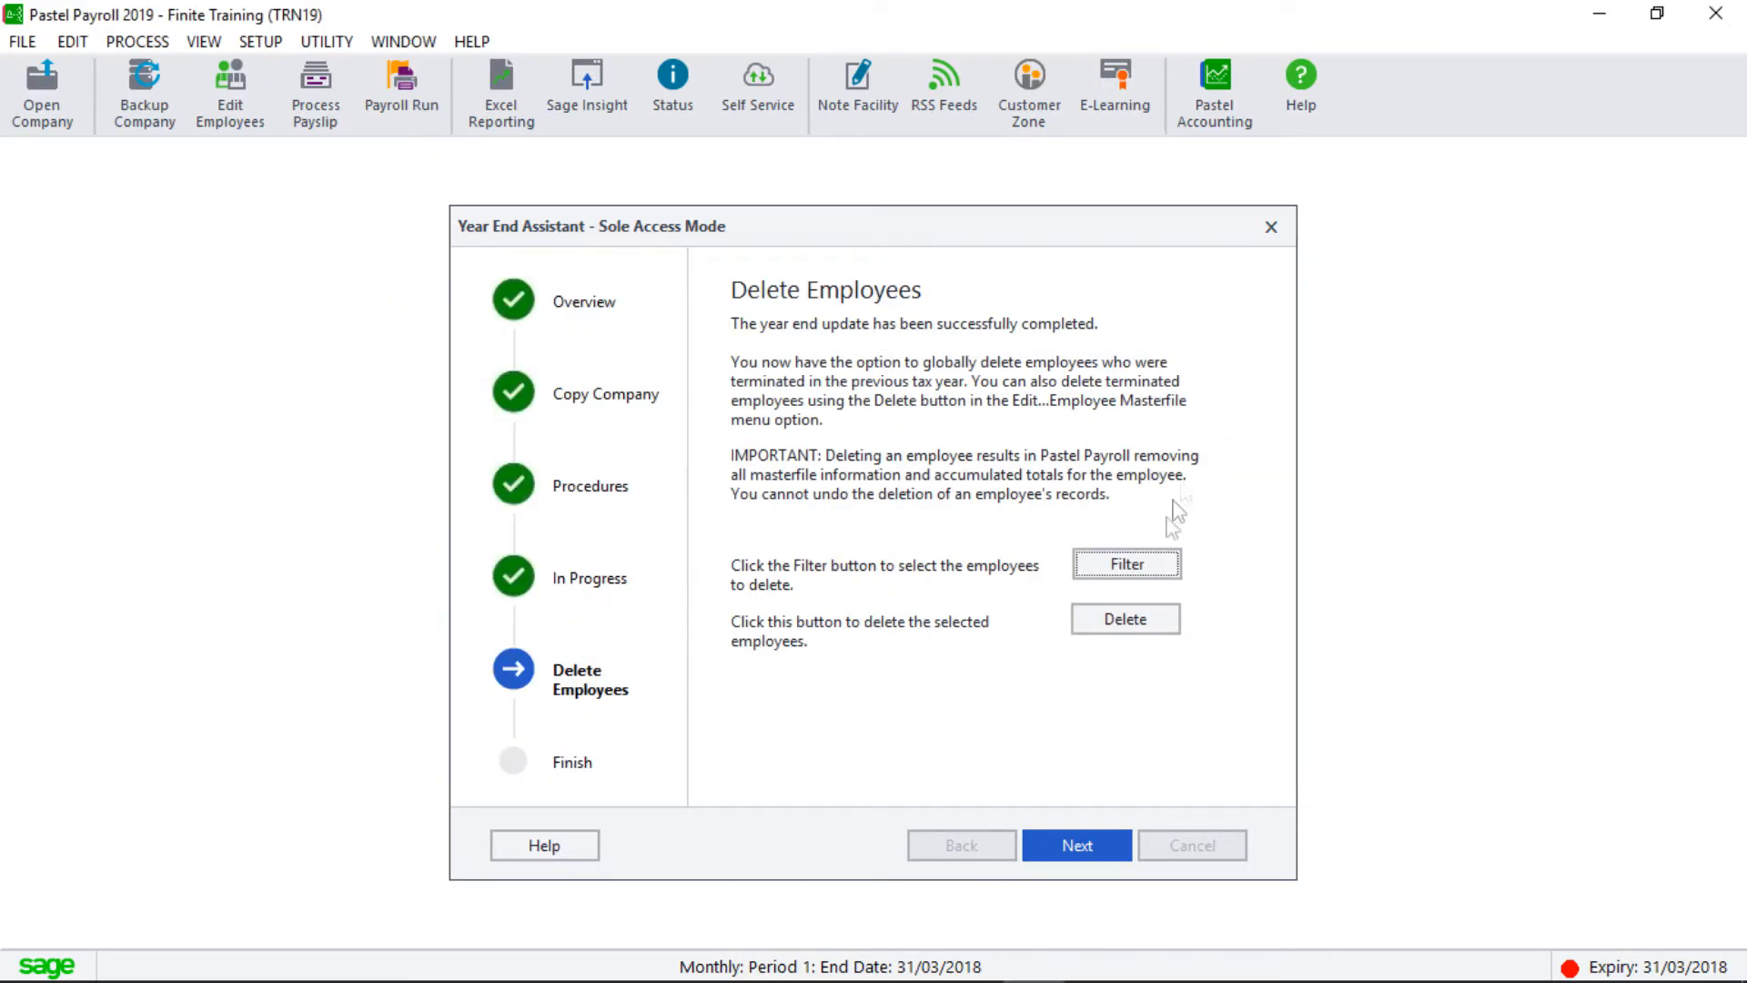
pyautogui.click(1124, 626)
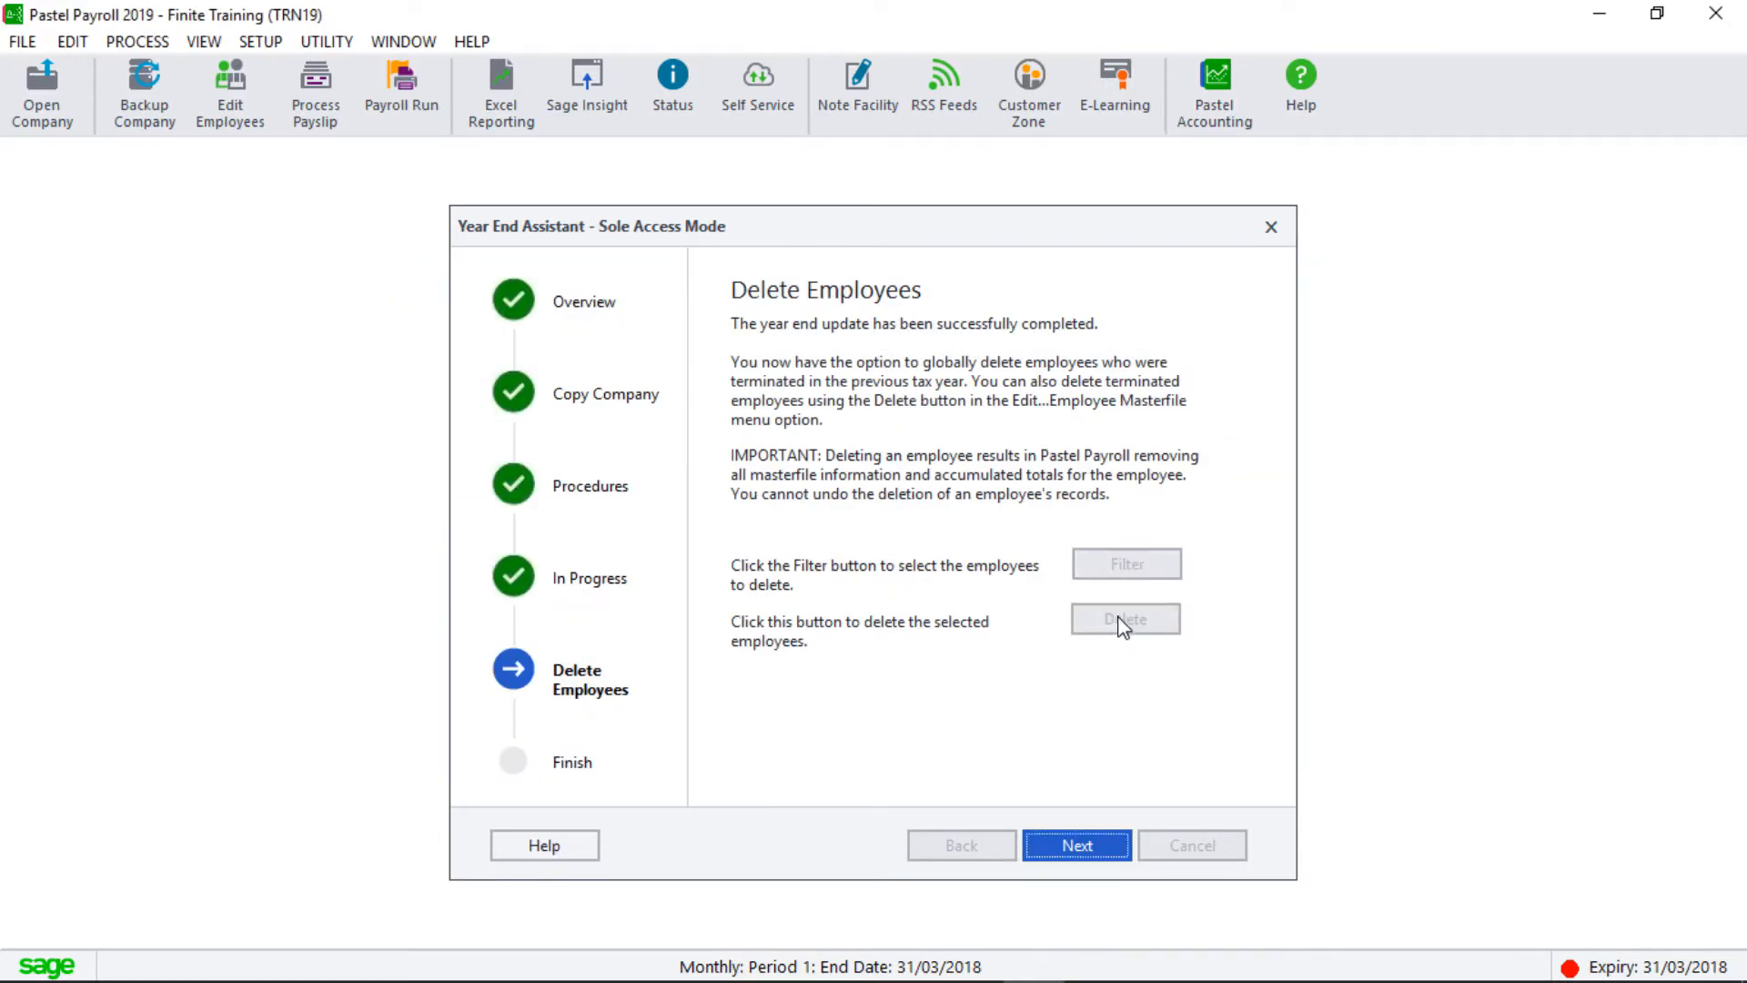
pyautogui.click(1060, 846)
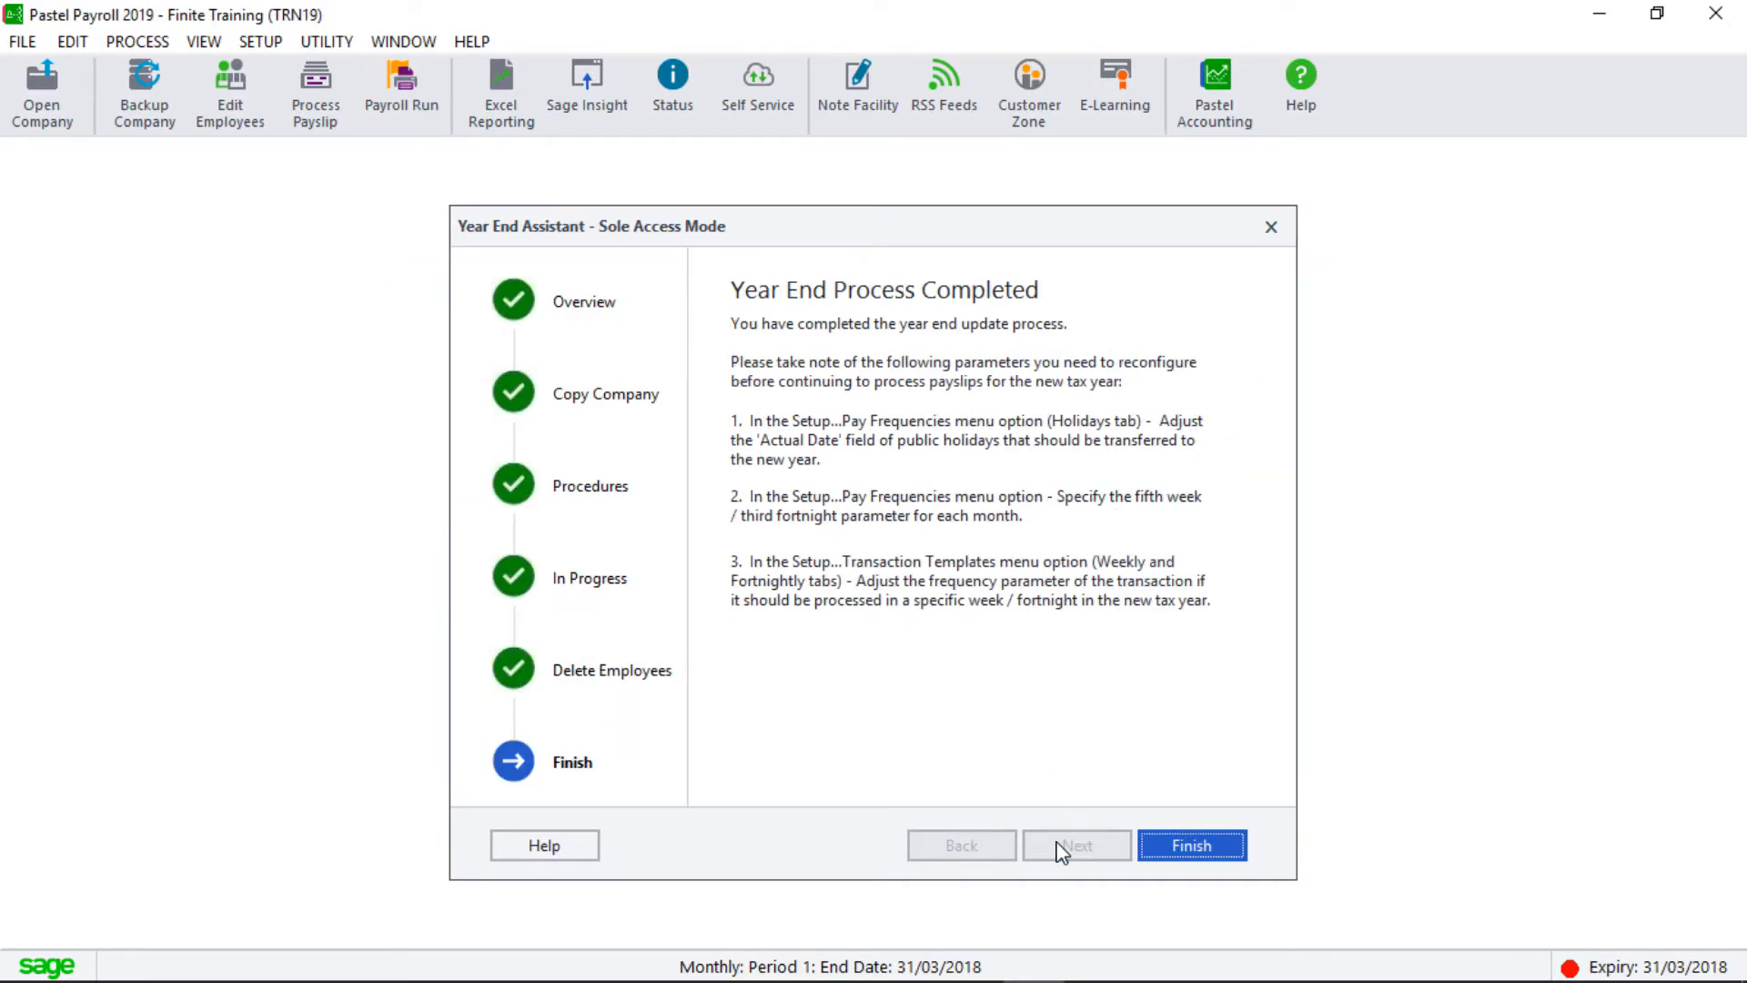
pyautogui.click(1165, 846)
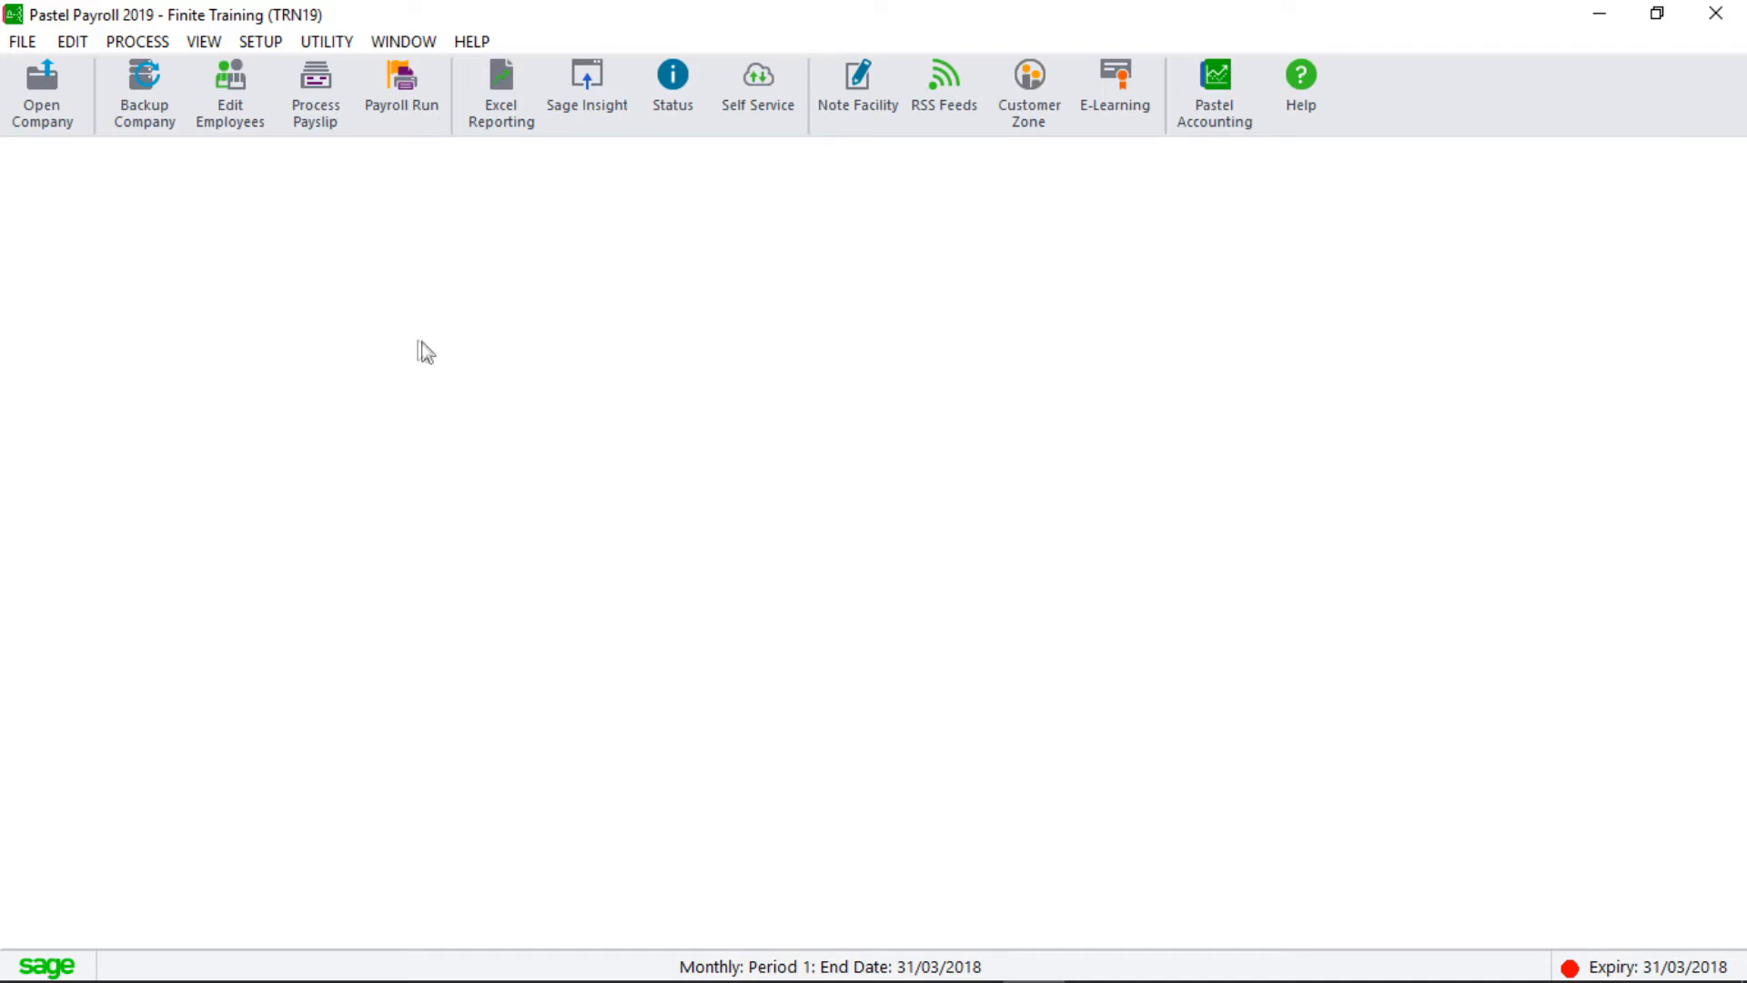
# Apply the legislative release to TRN19, accepting the transaction totals update and skipping the changes report.
pyautogui.click(20, 43)
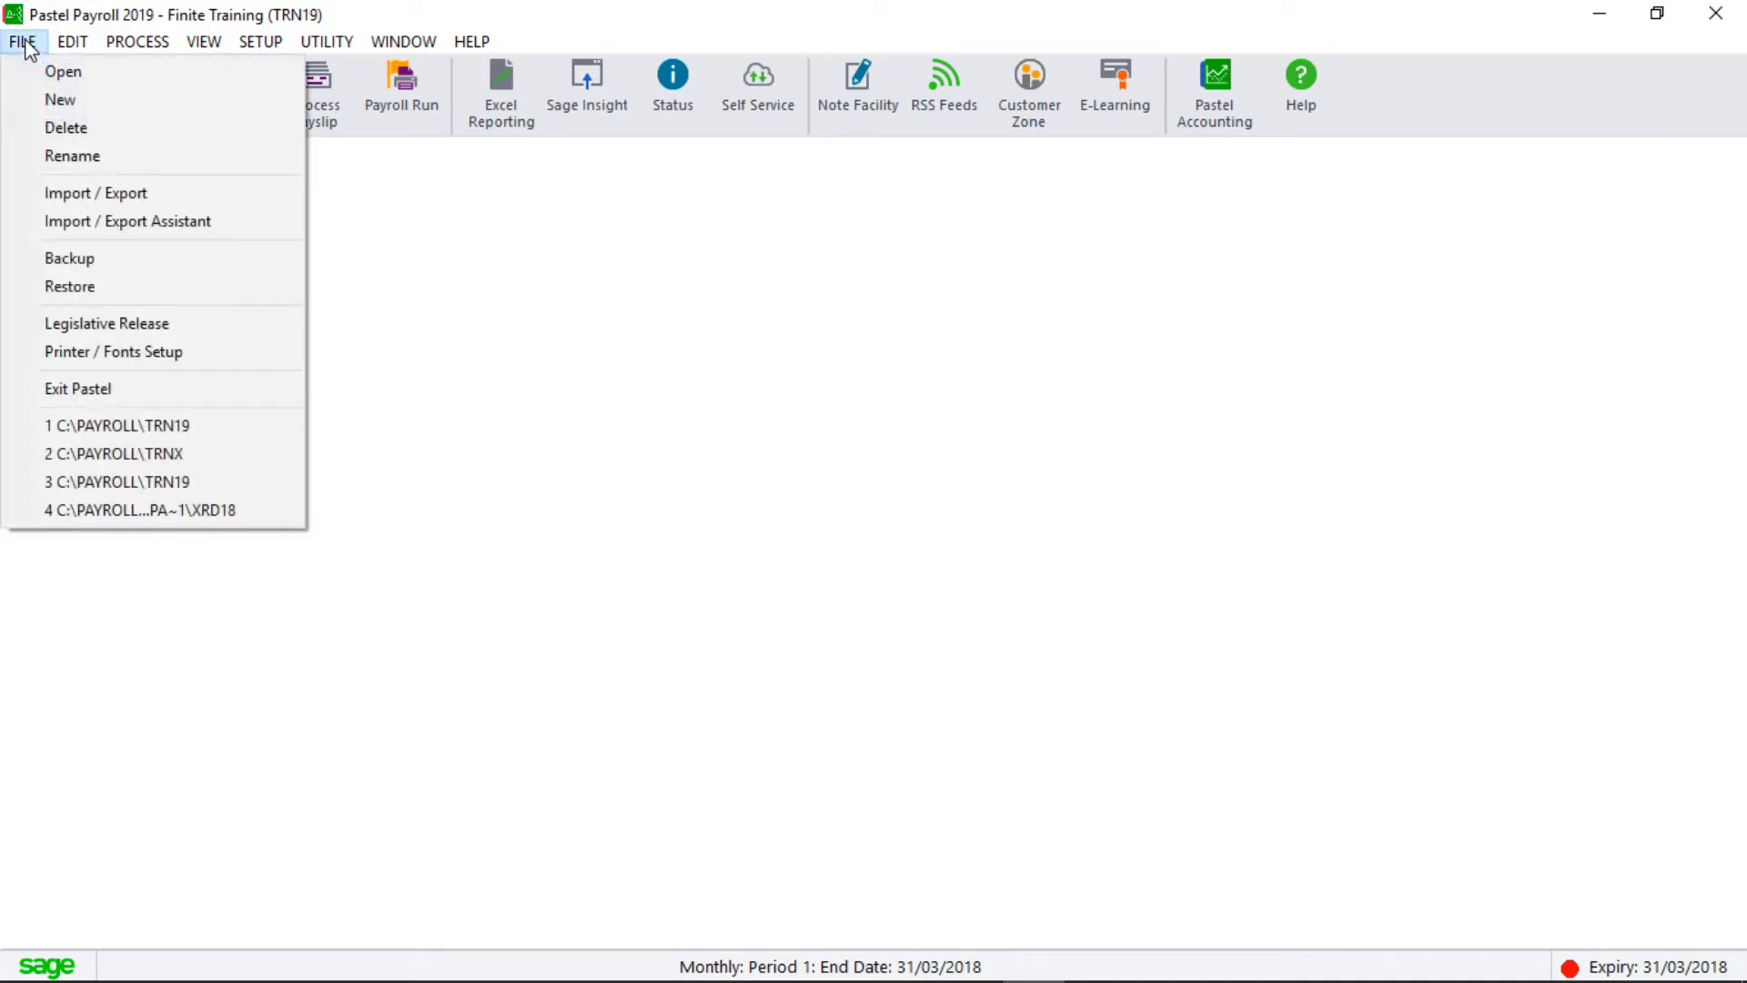
pyautogui.click(116, 325)
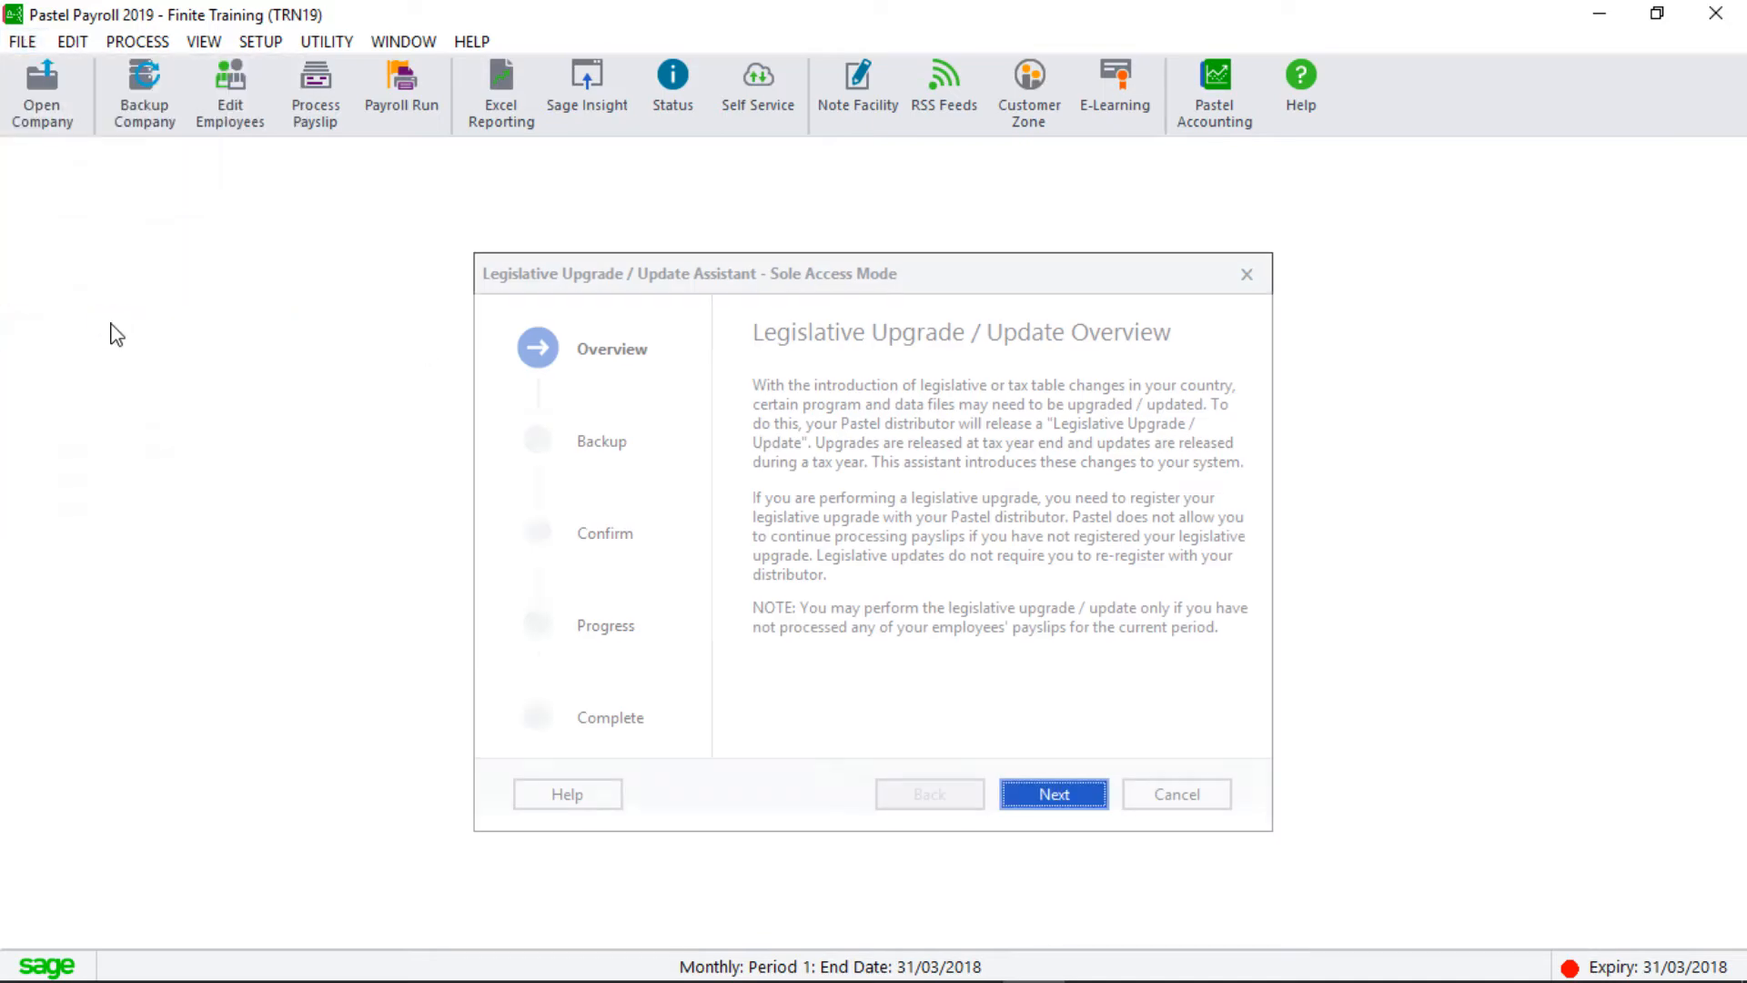
pyautogui.click(1046, 801)
pyautogui.click(1046, 797)
pyautogui.click(1044, 793)
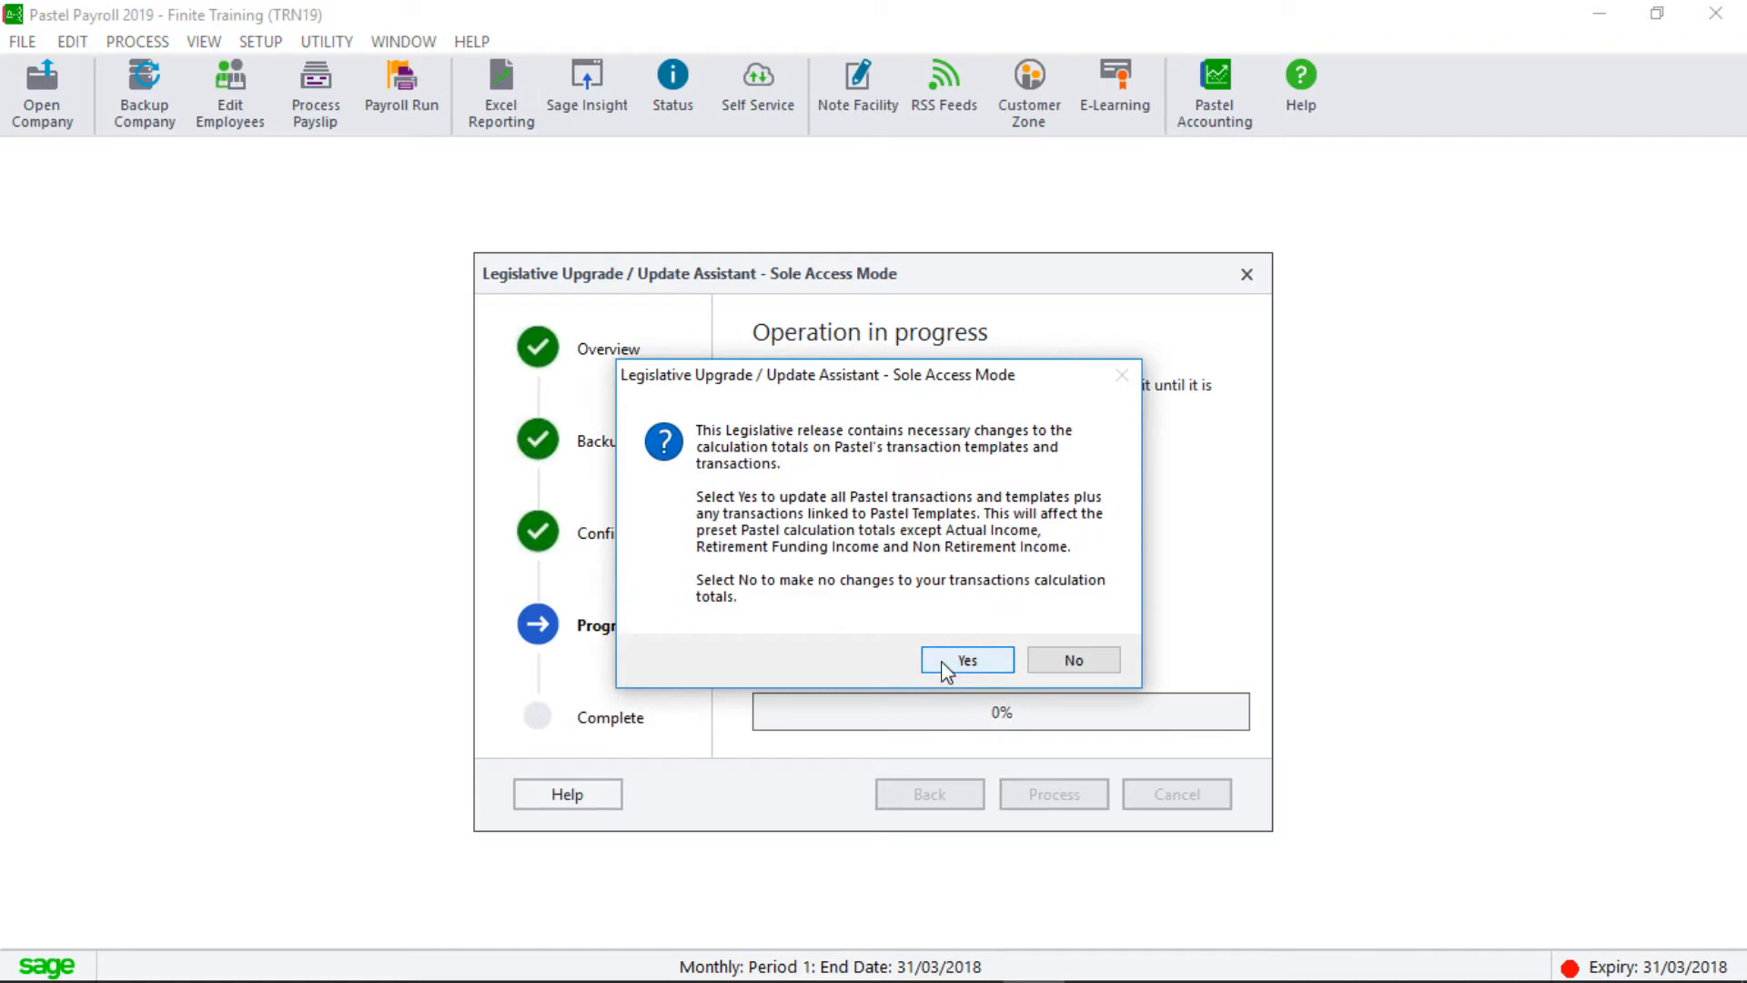
pyautogui.click(943, 664)
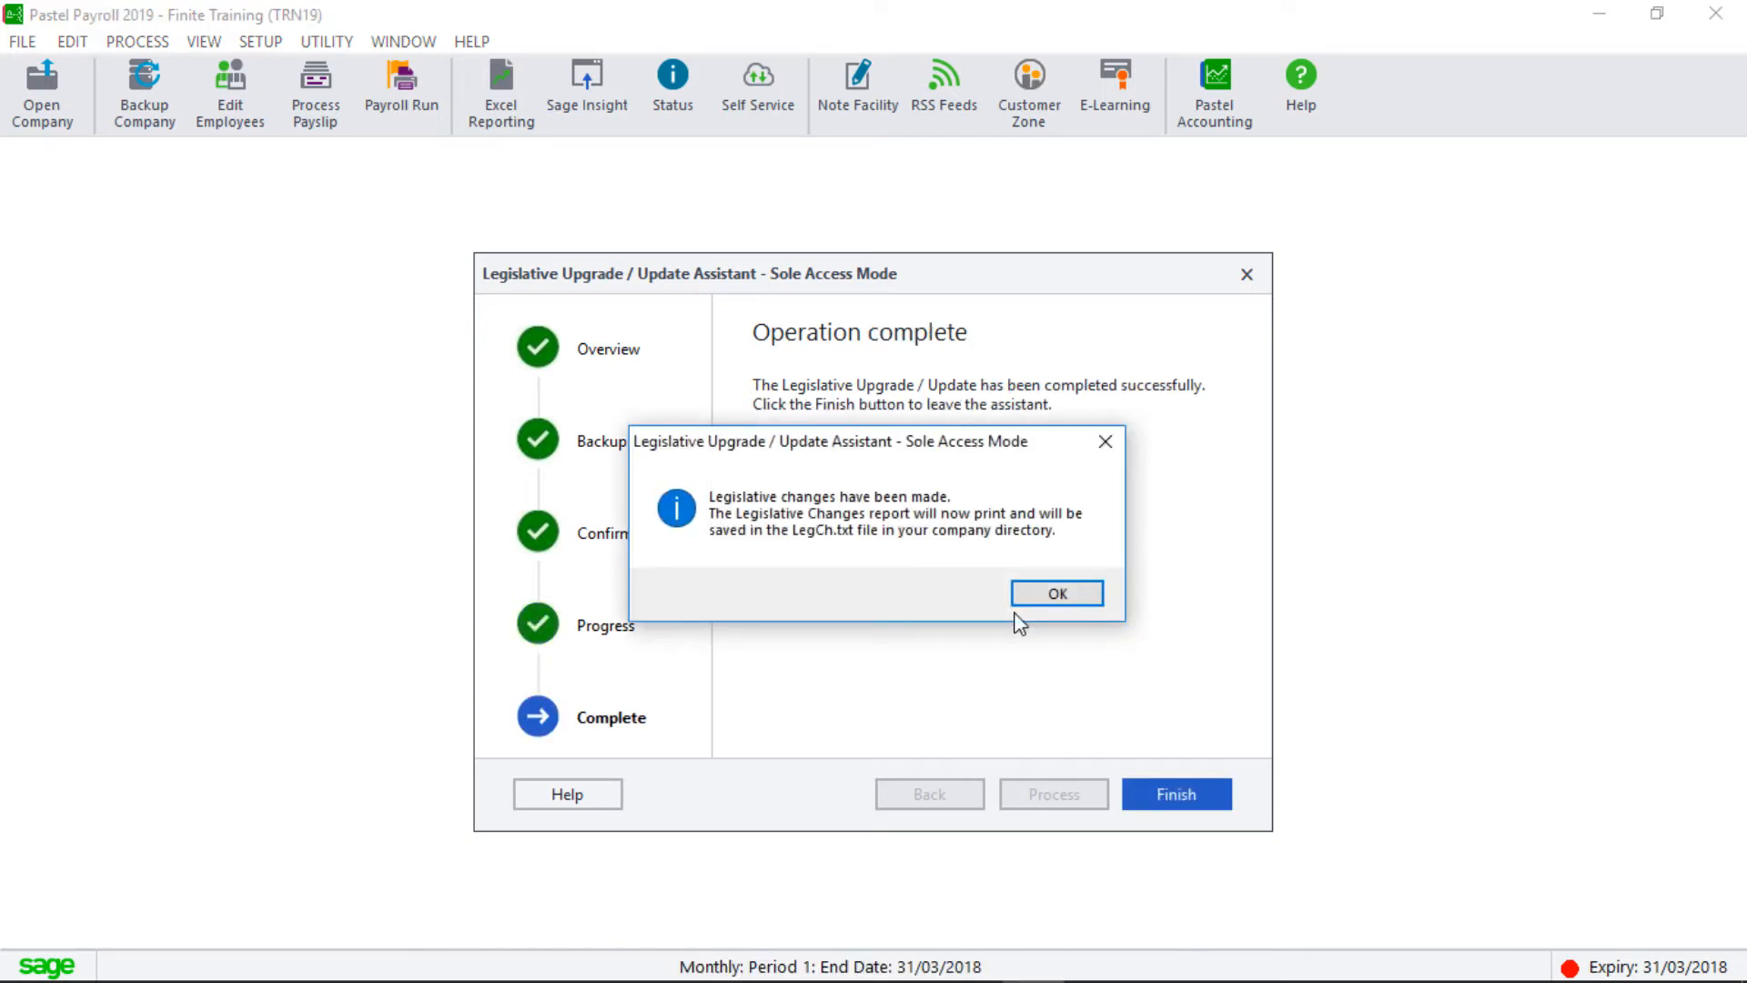
pyautogui.click(1046, 593)
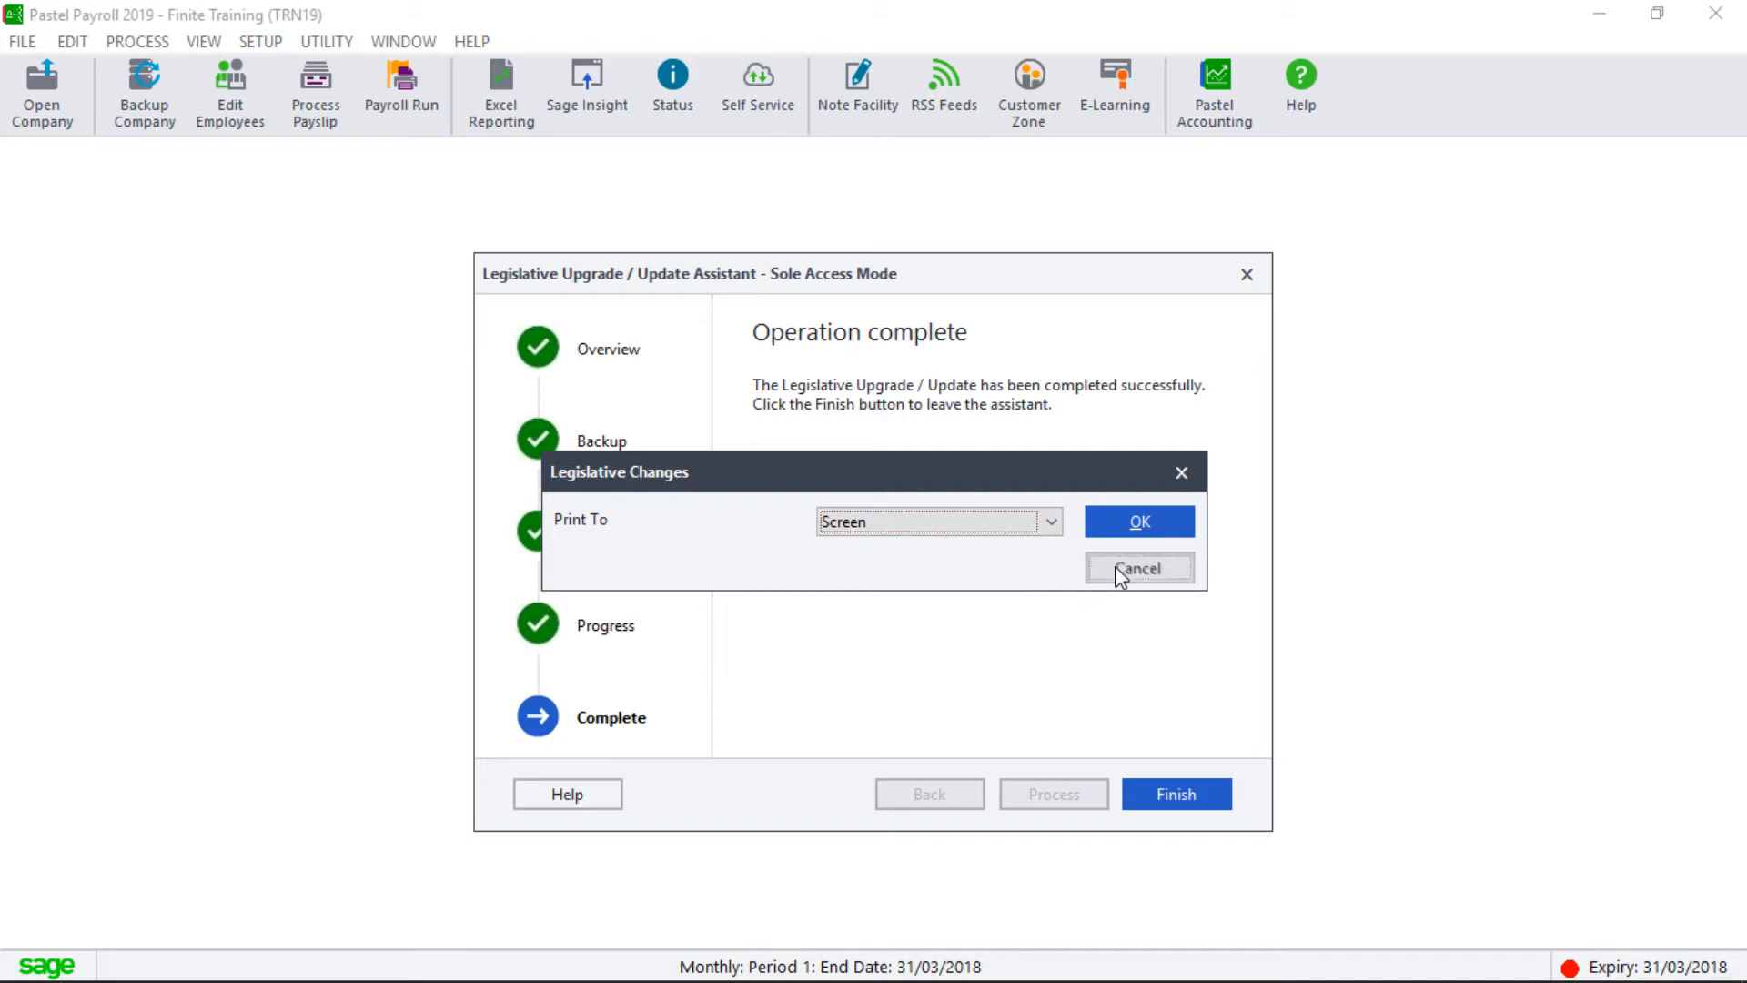
pyautogui.click(1121, 572)
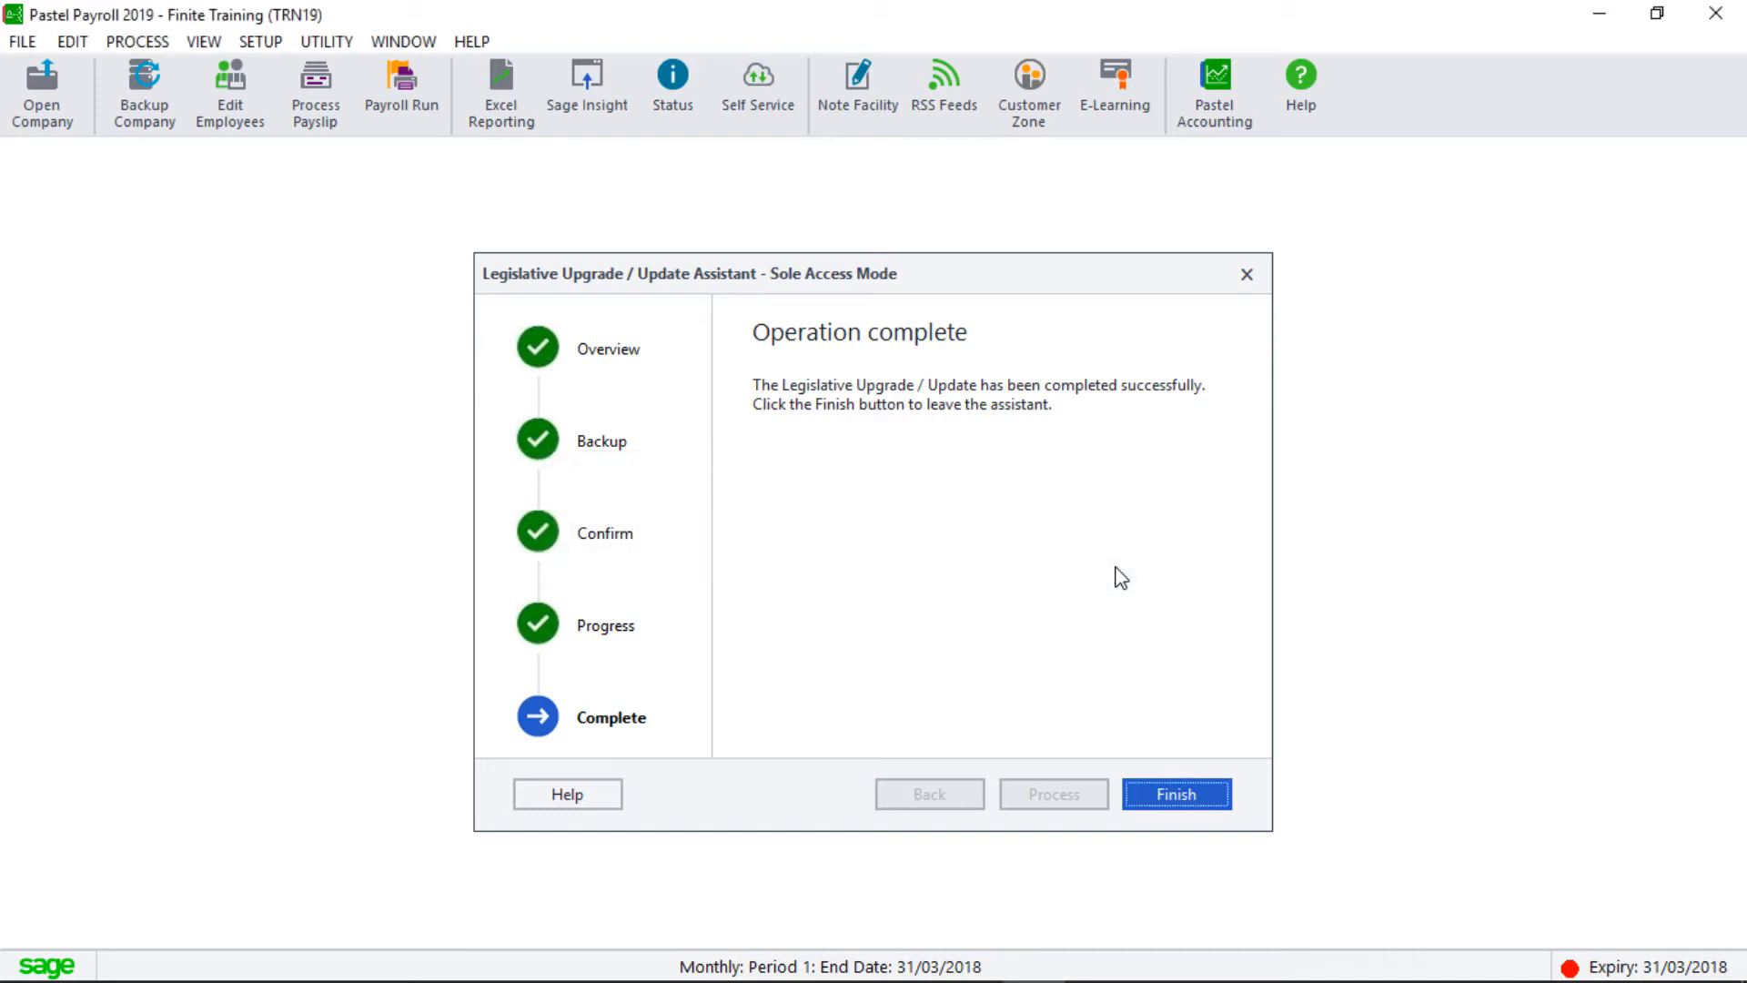
pyautogui.click(1170, 797)
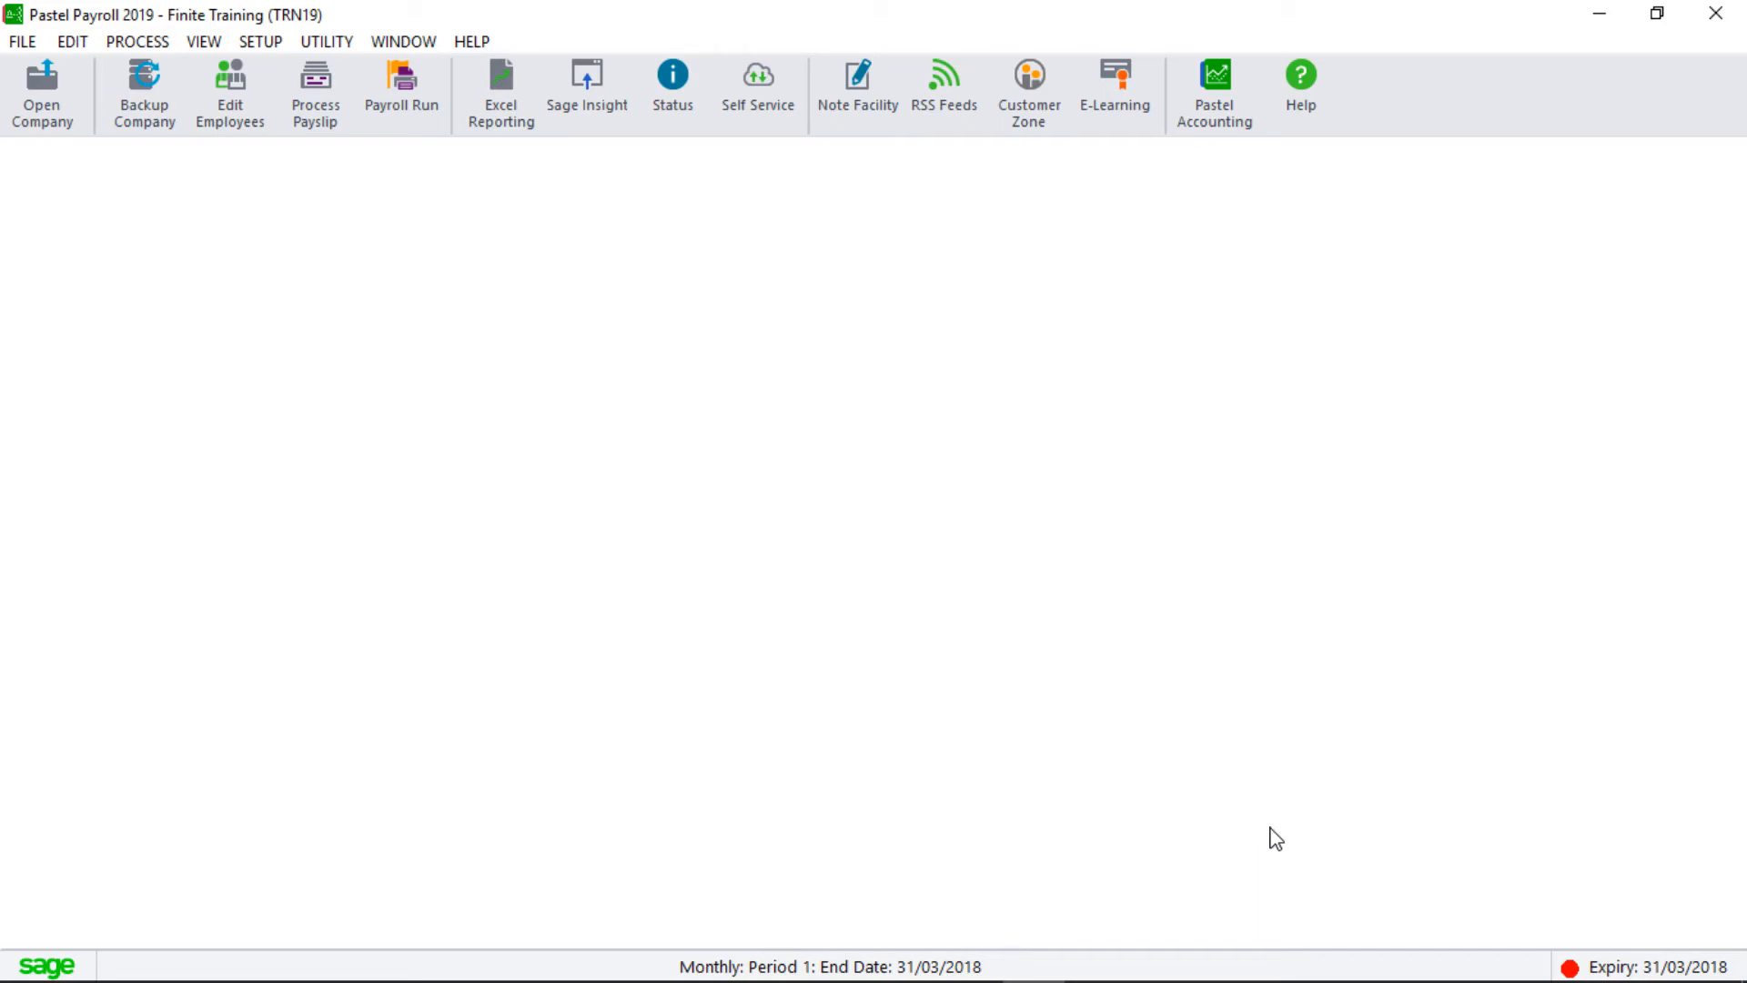
# Open the [TRN18] Finite Training copy with the company password, dismissing the release and copy notices.
pyautogui.click(36, 95)
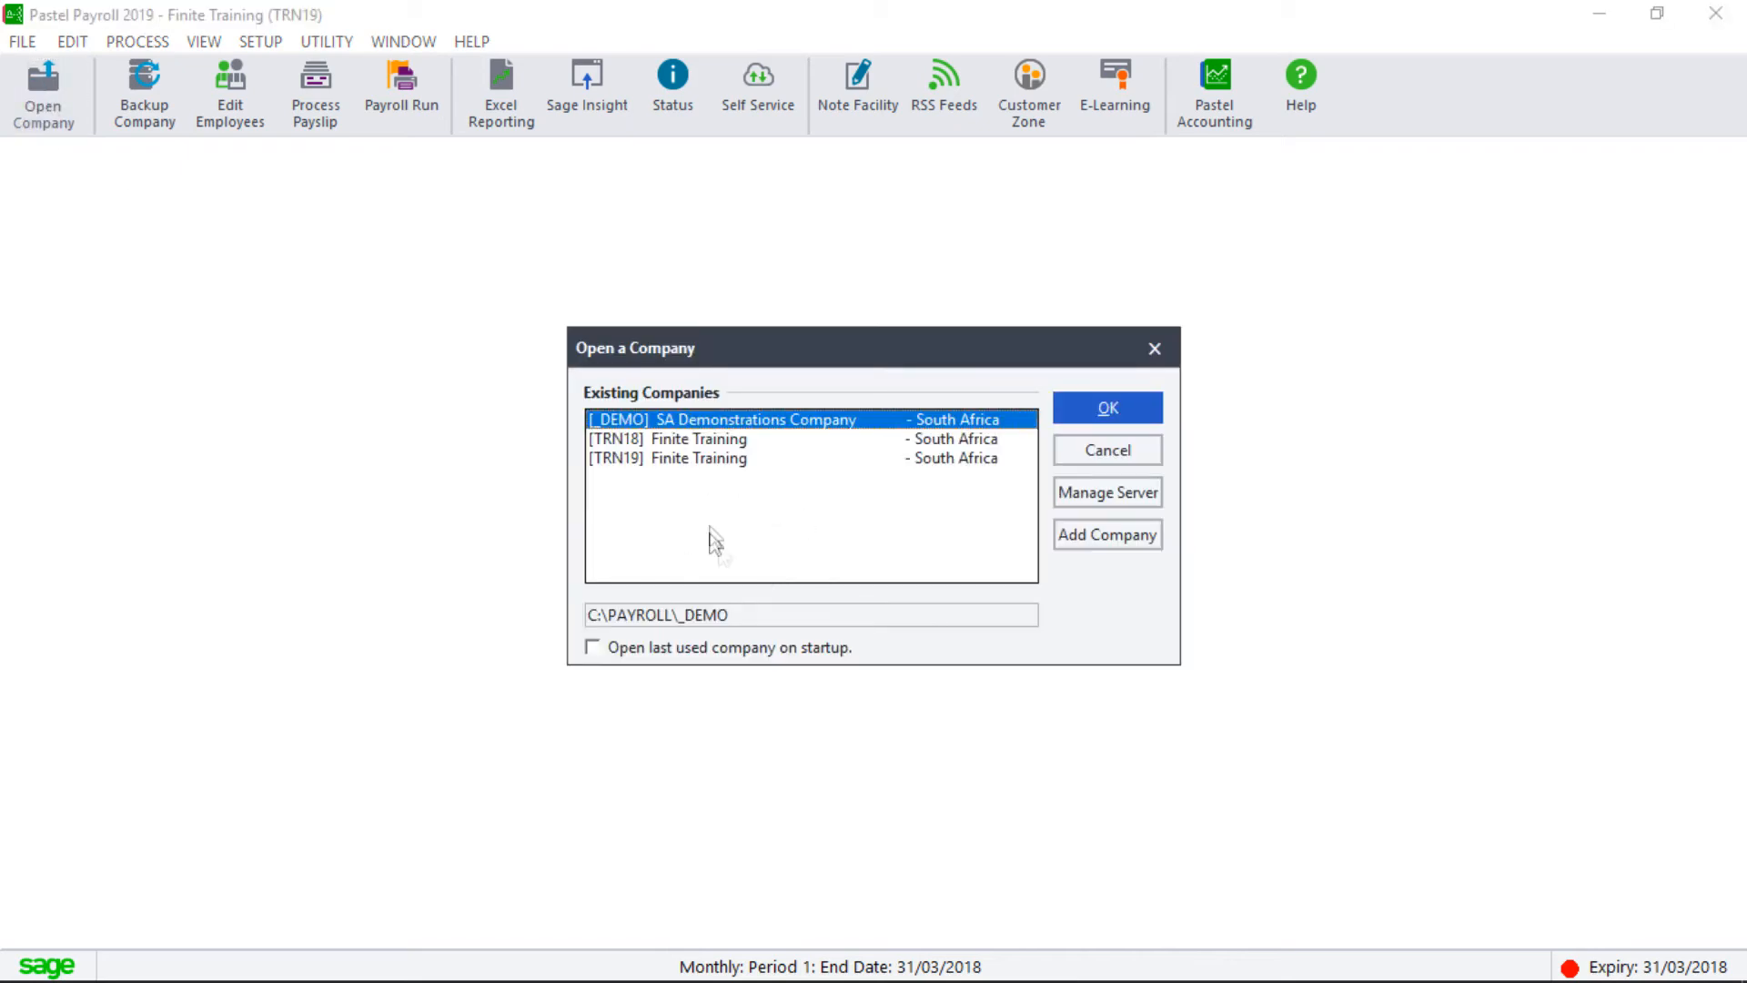
pyautogui.click(733, 439)
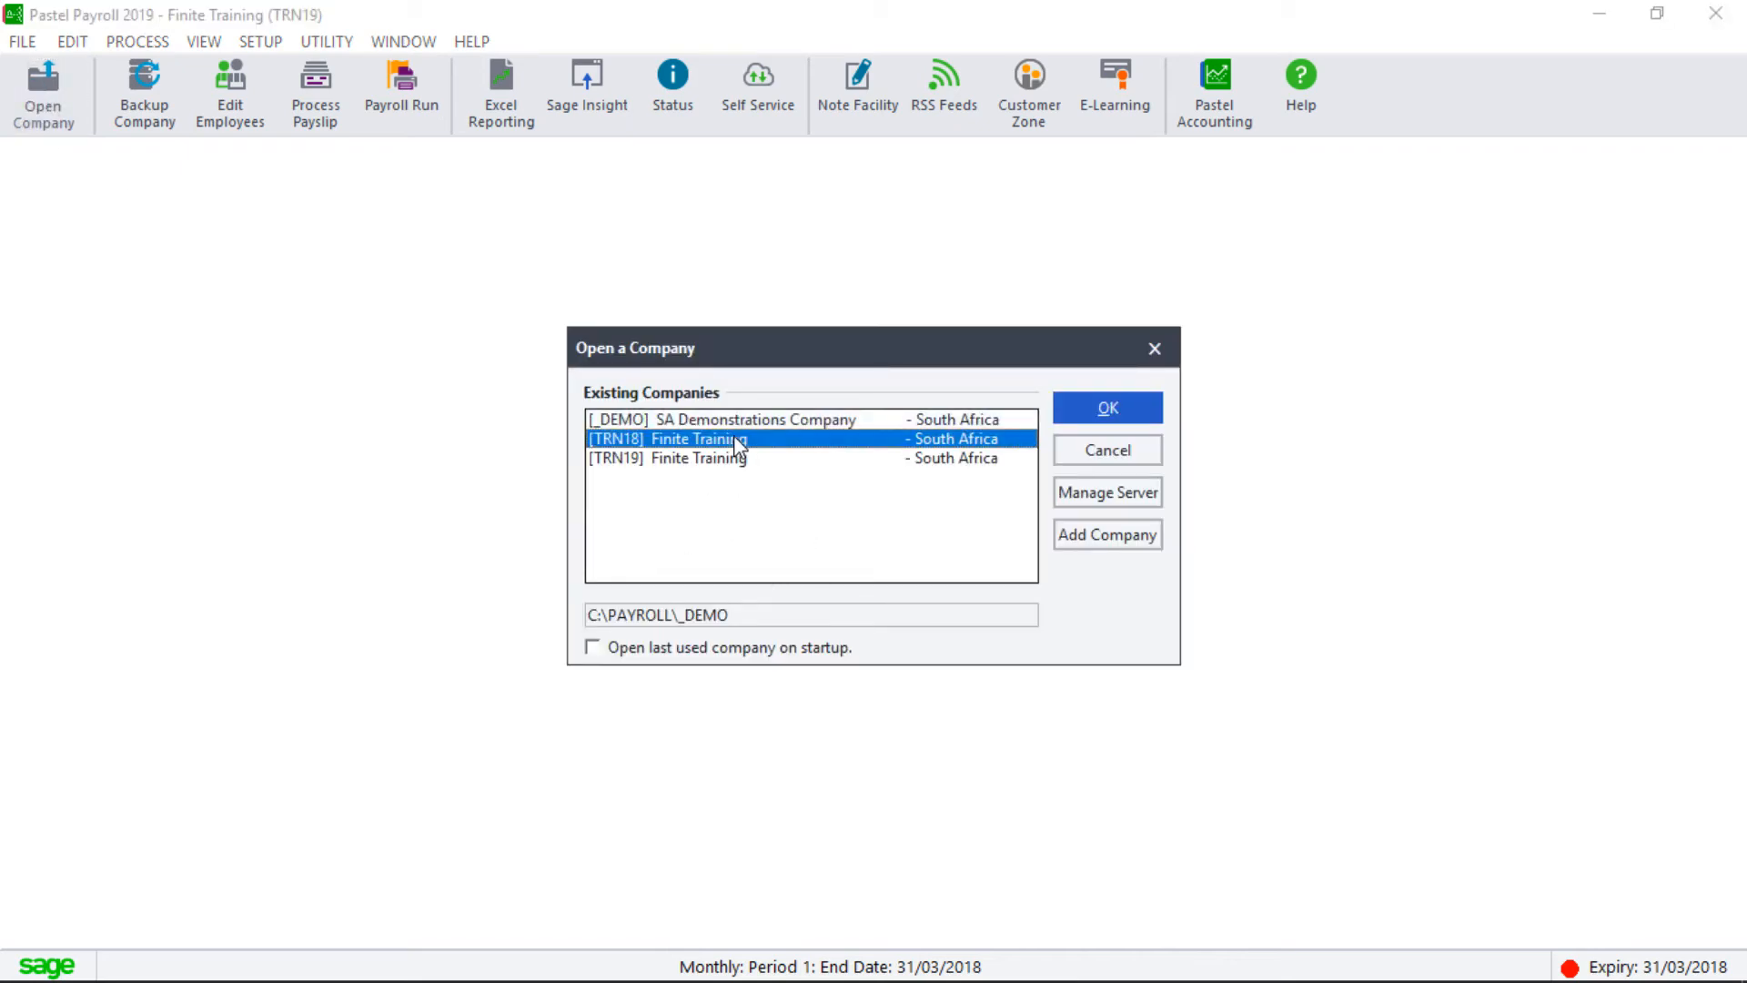
pyautogui.click(1144, 411)
pyautogui.write('a*************')
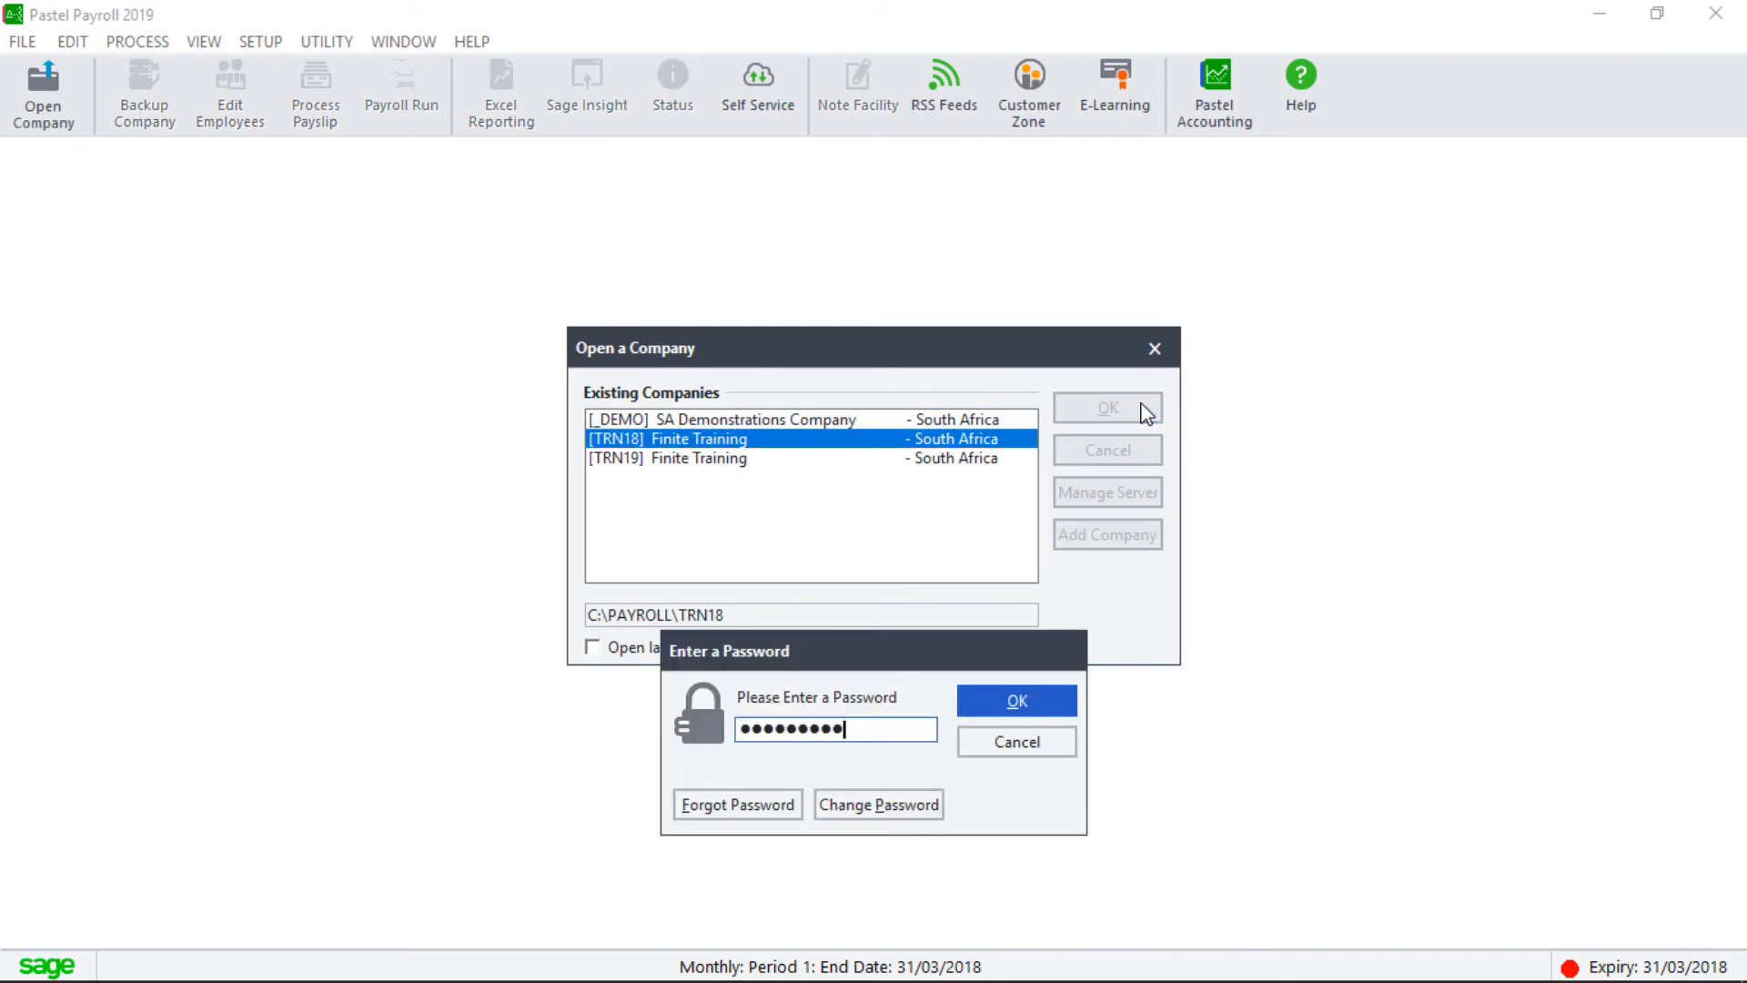
pyautogui.press('Return')
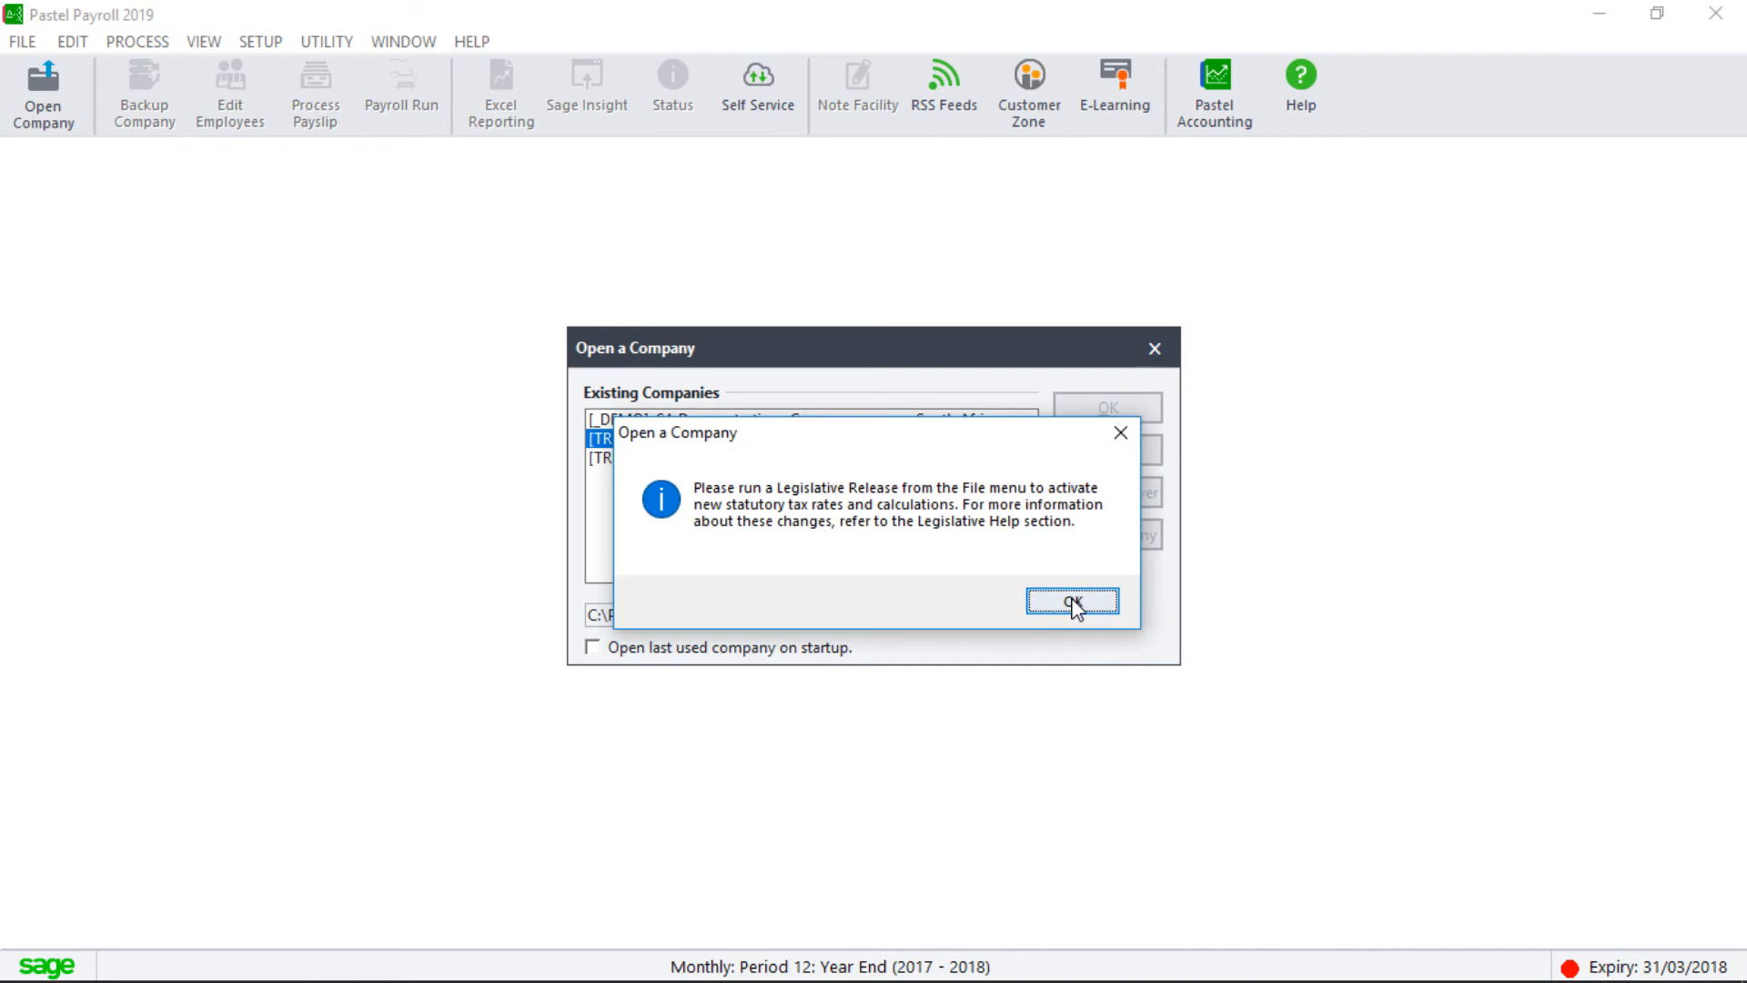
pyautogui.click(1074, 602)
pyautogui.click(1072, 600)
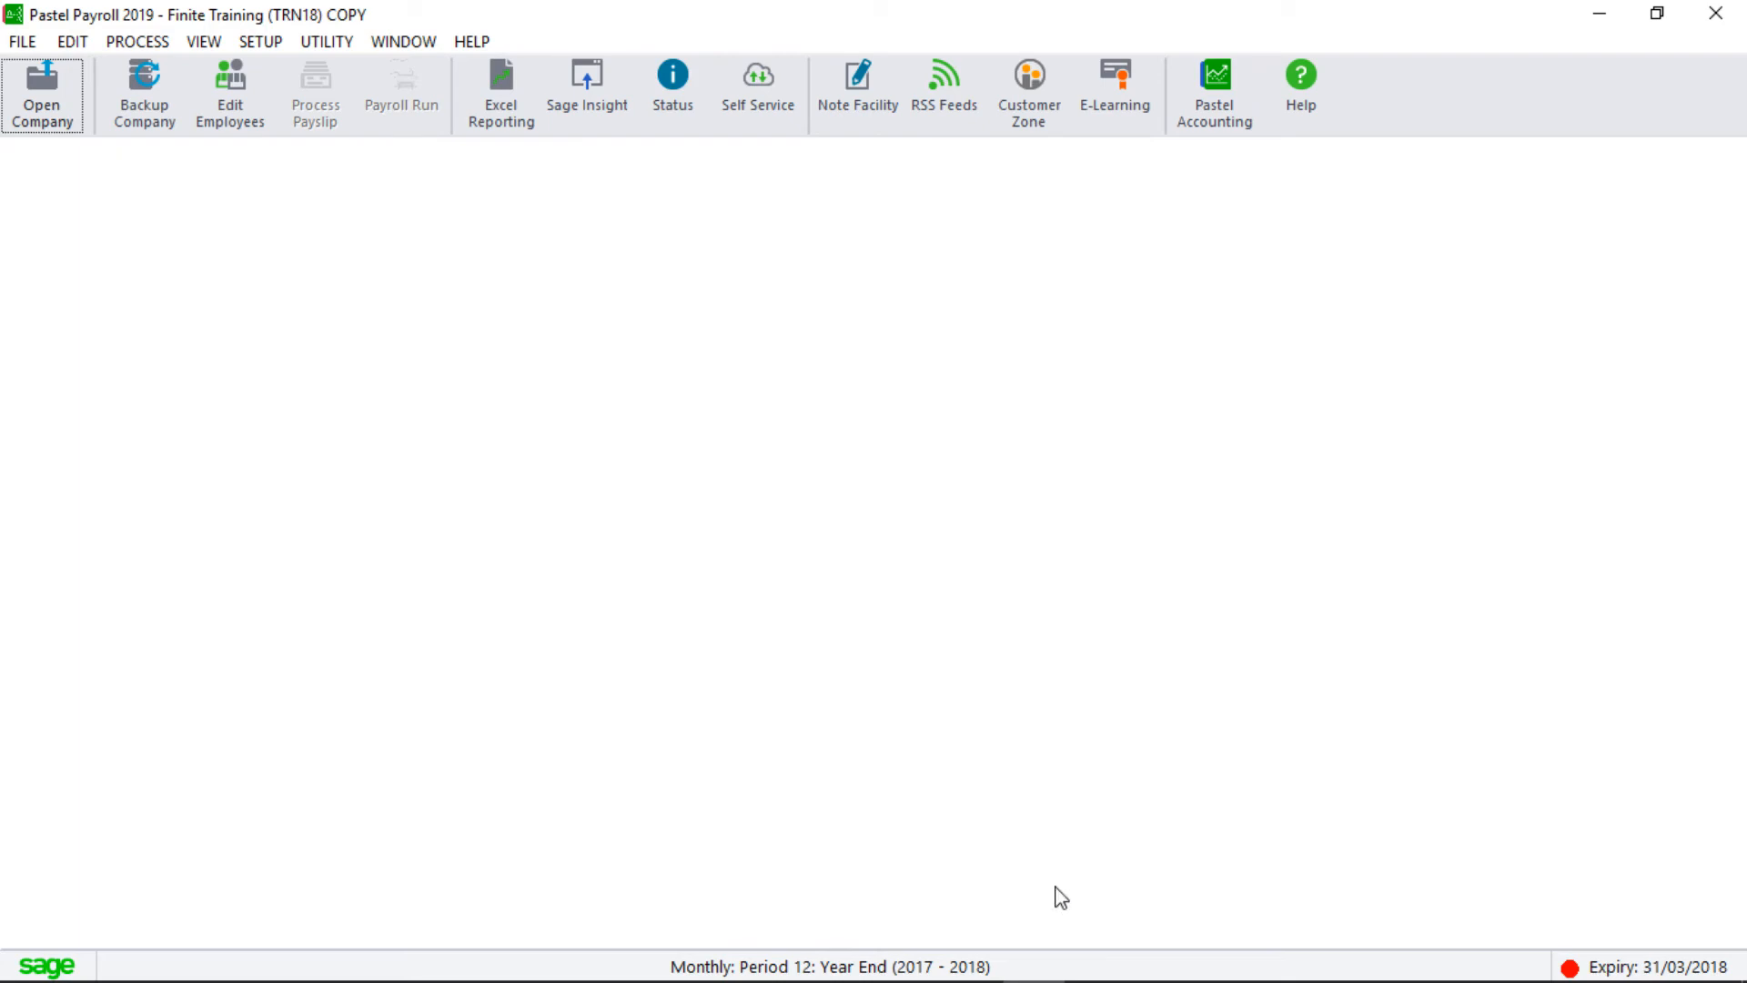
# Show the VIEW > Statutory Reports list and expand its Statistics South Africa submenu.
pyautogui.click(204, 41)
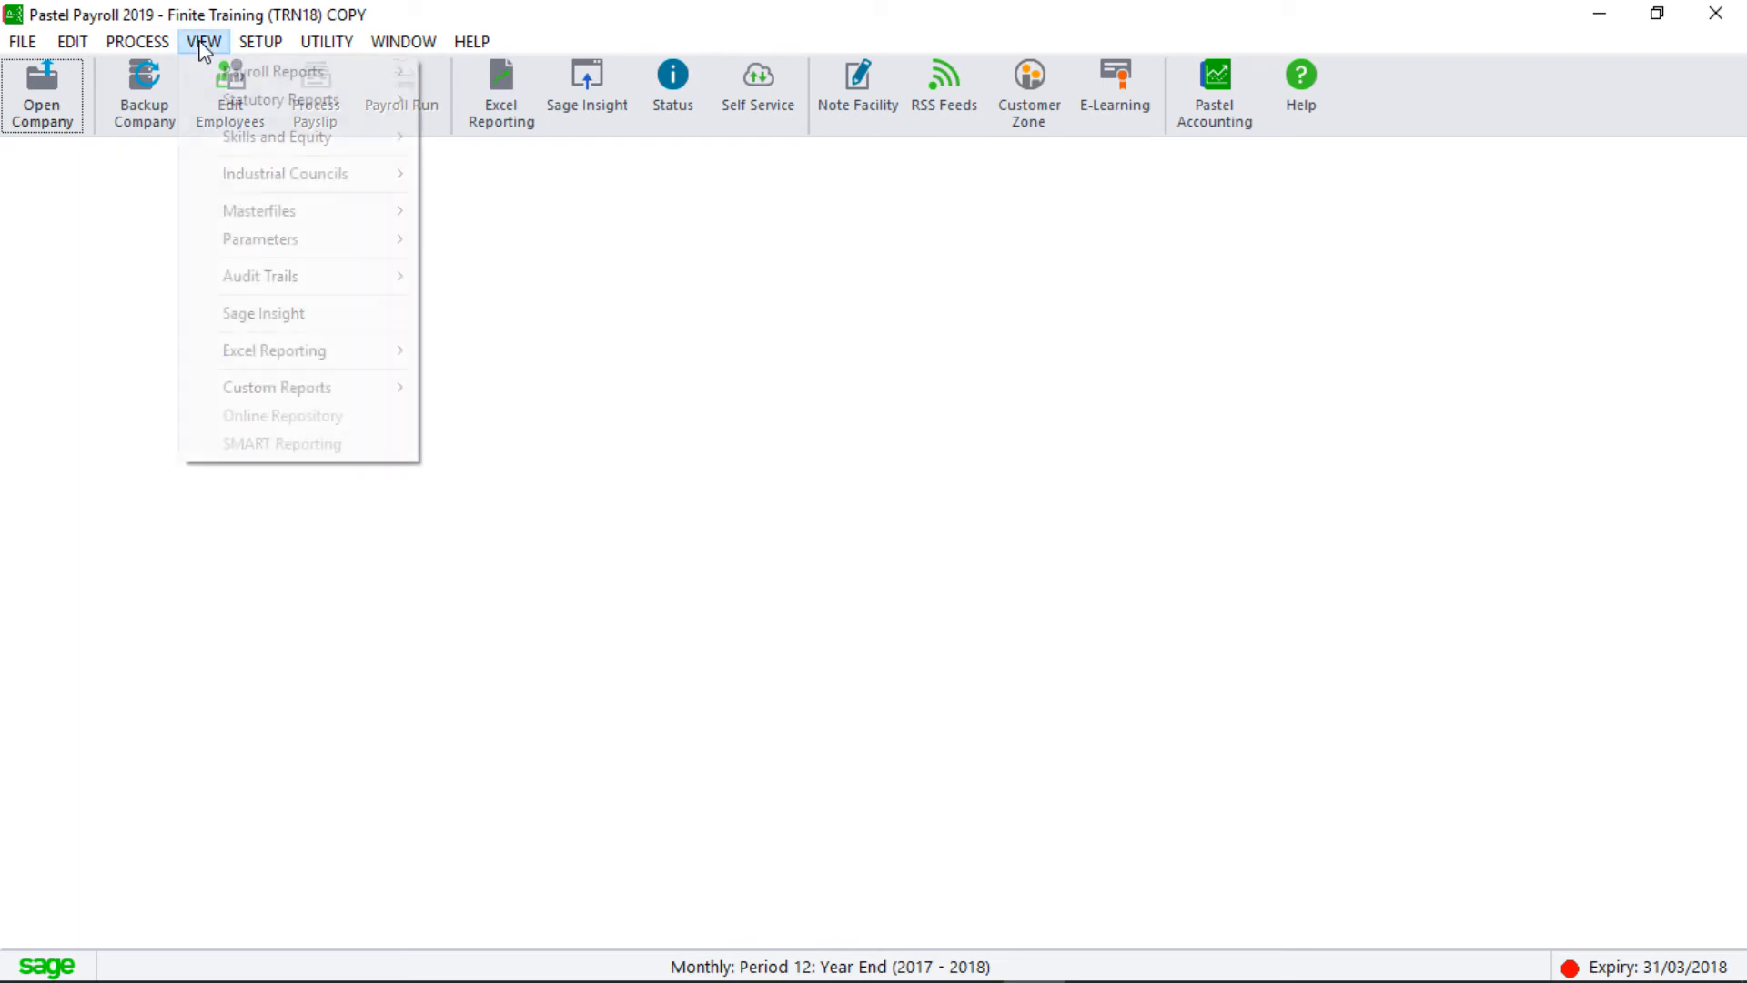
pyautogui.moveTo(273, 99)
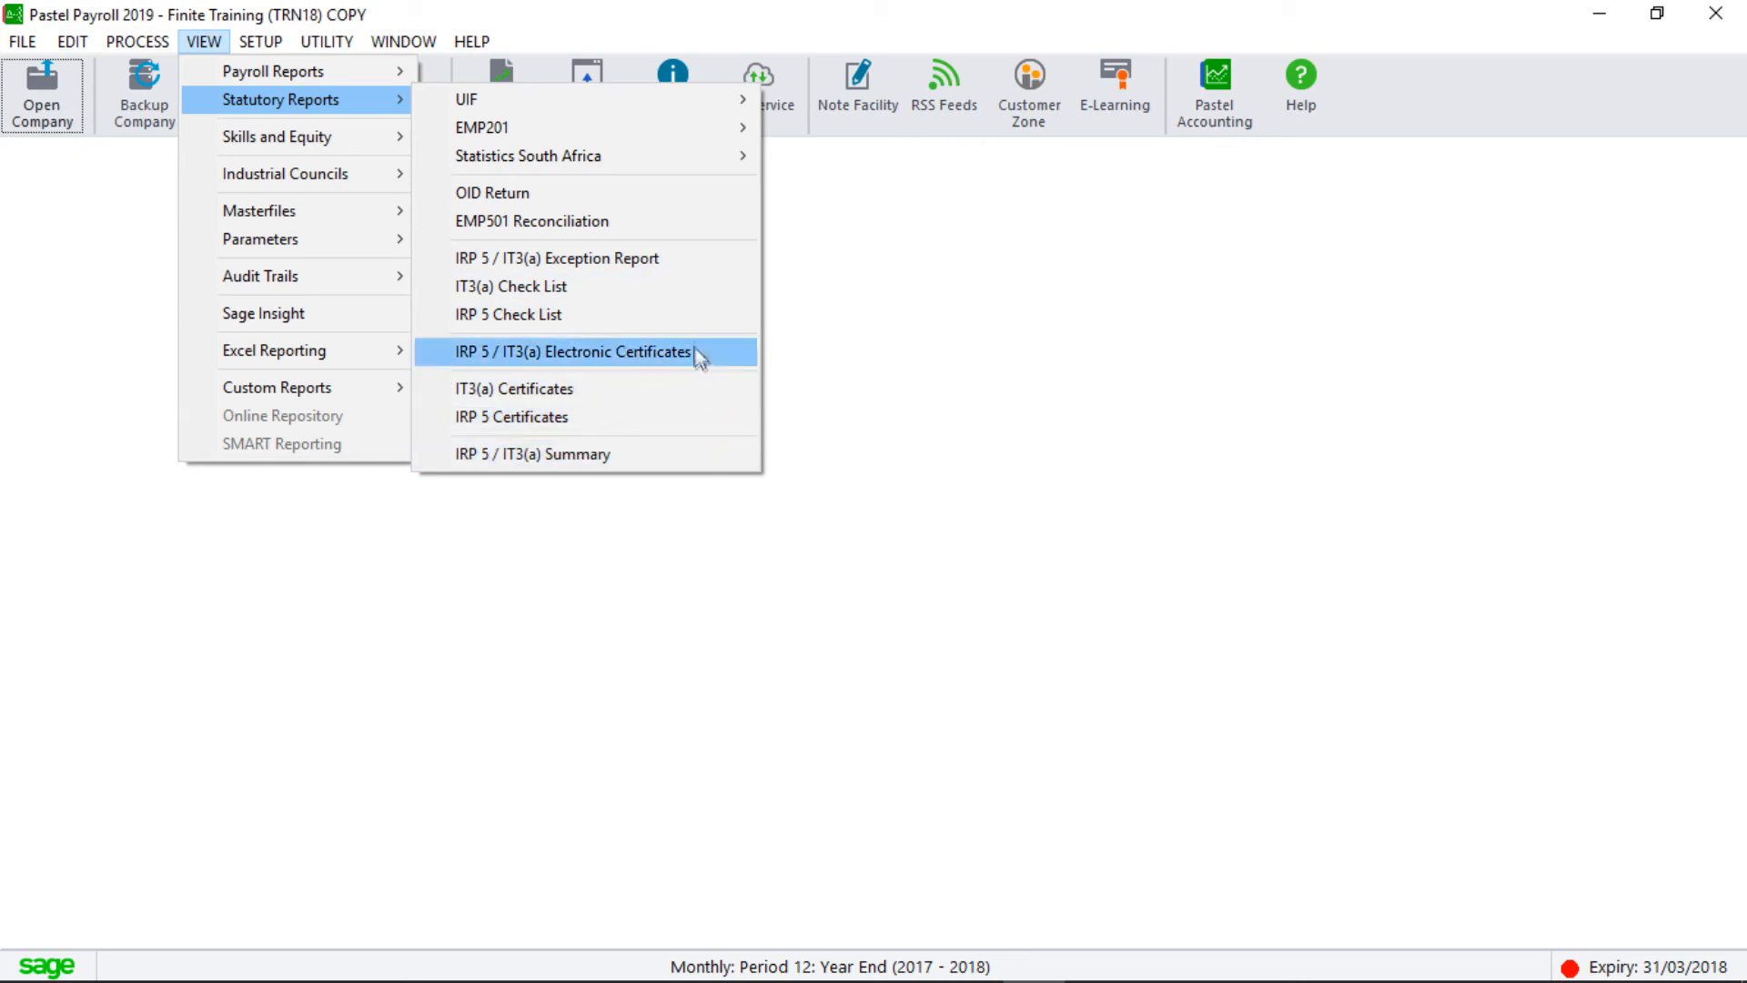
pyautogui.moveTo(680, 179)
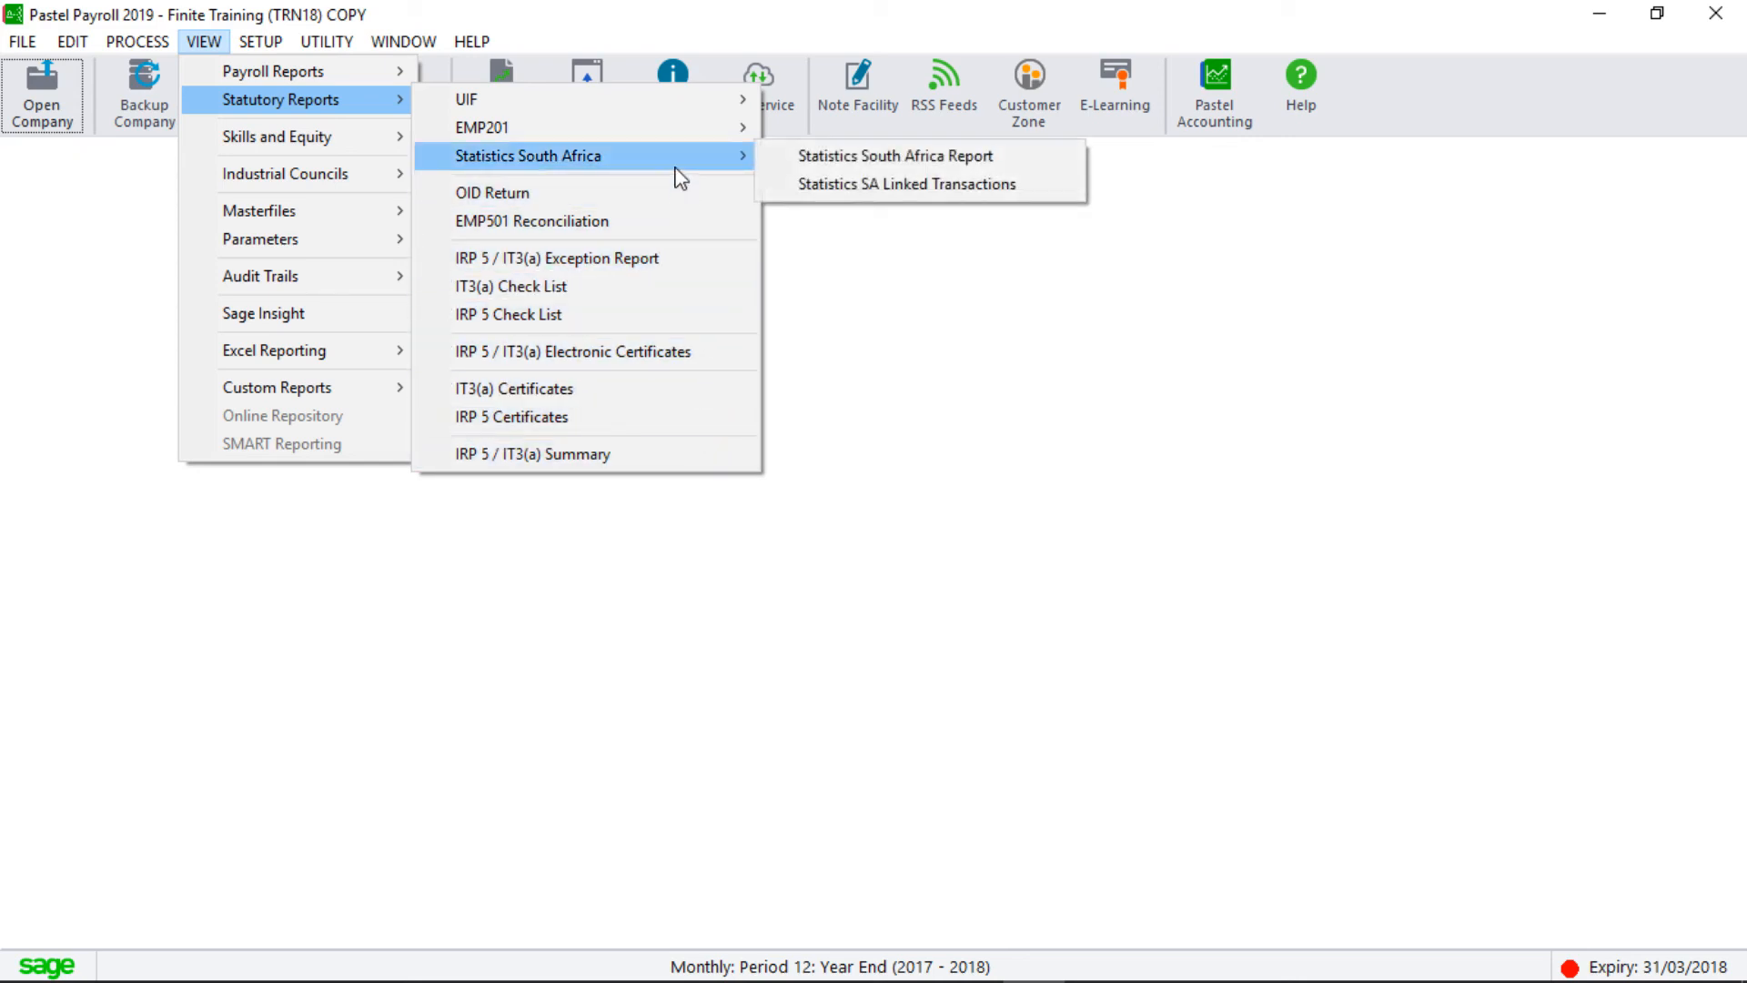